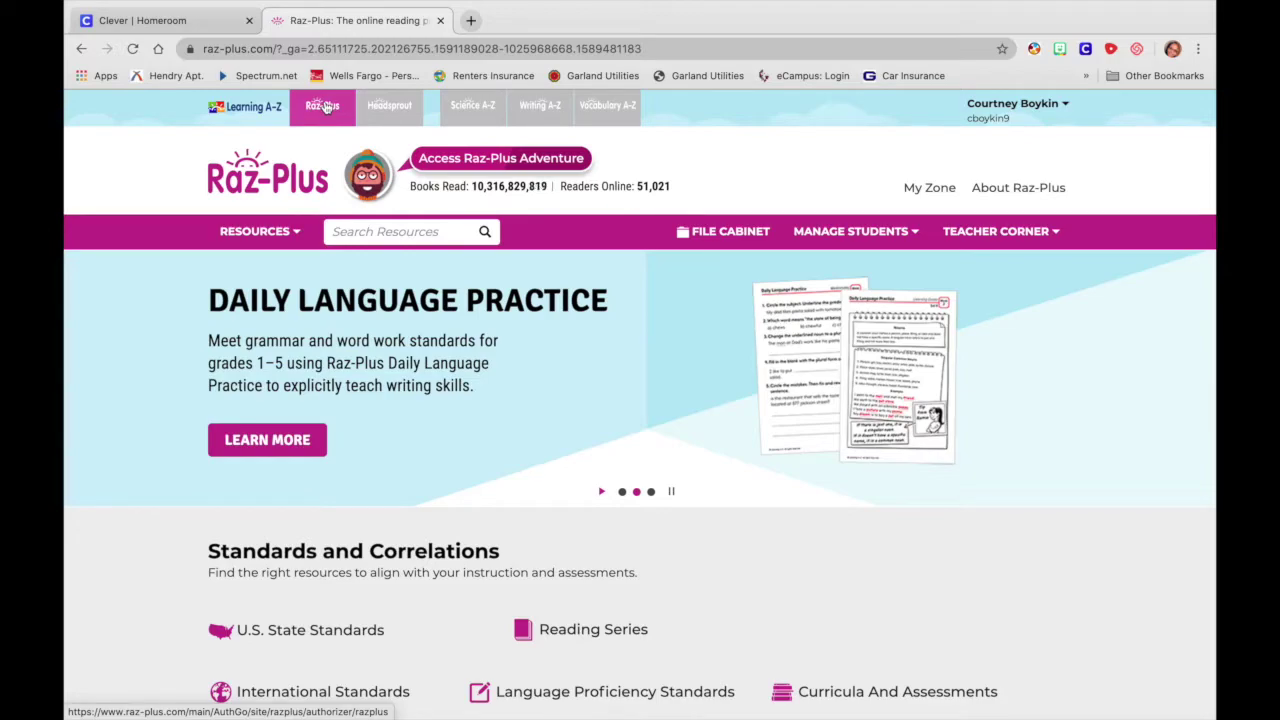
# - Open the Resources menu on the Raz-Plus teacher home page
pyautogui.click(297, 233)
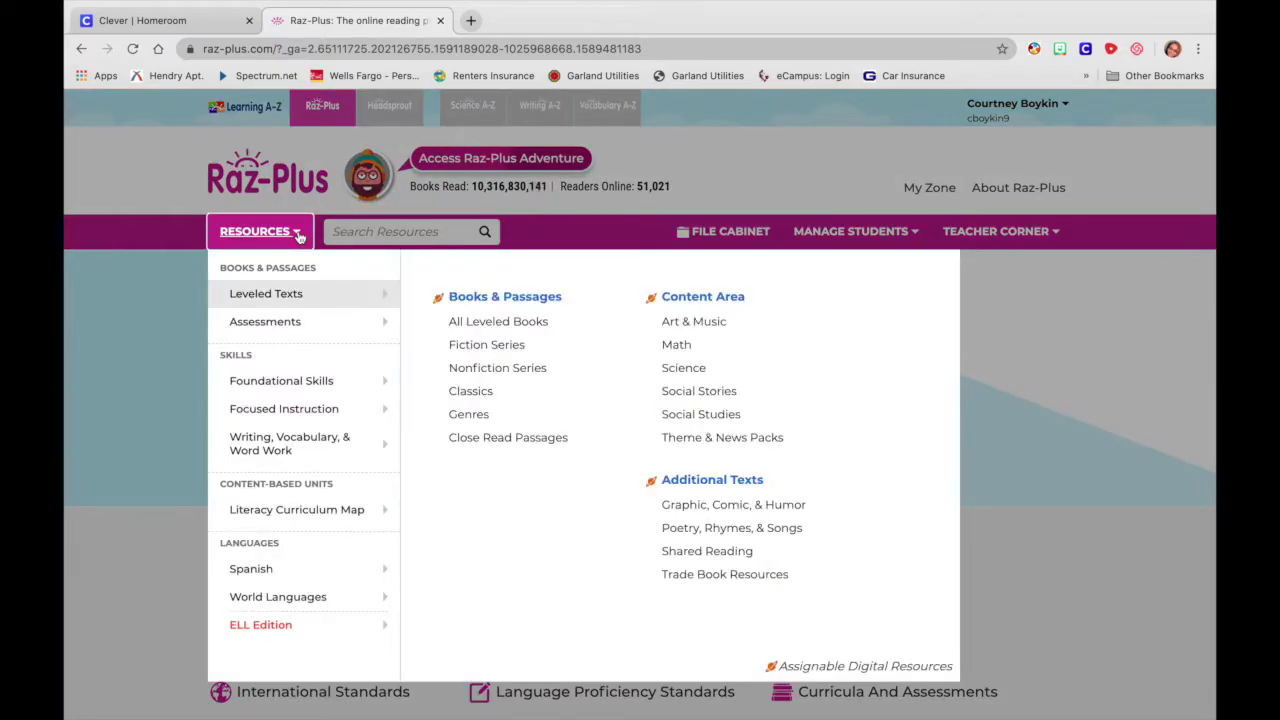
# - List all leveled books with Nonfiction/Informational checked, filtered to reading level O
pyautogui.click(490, 323)
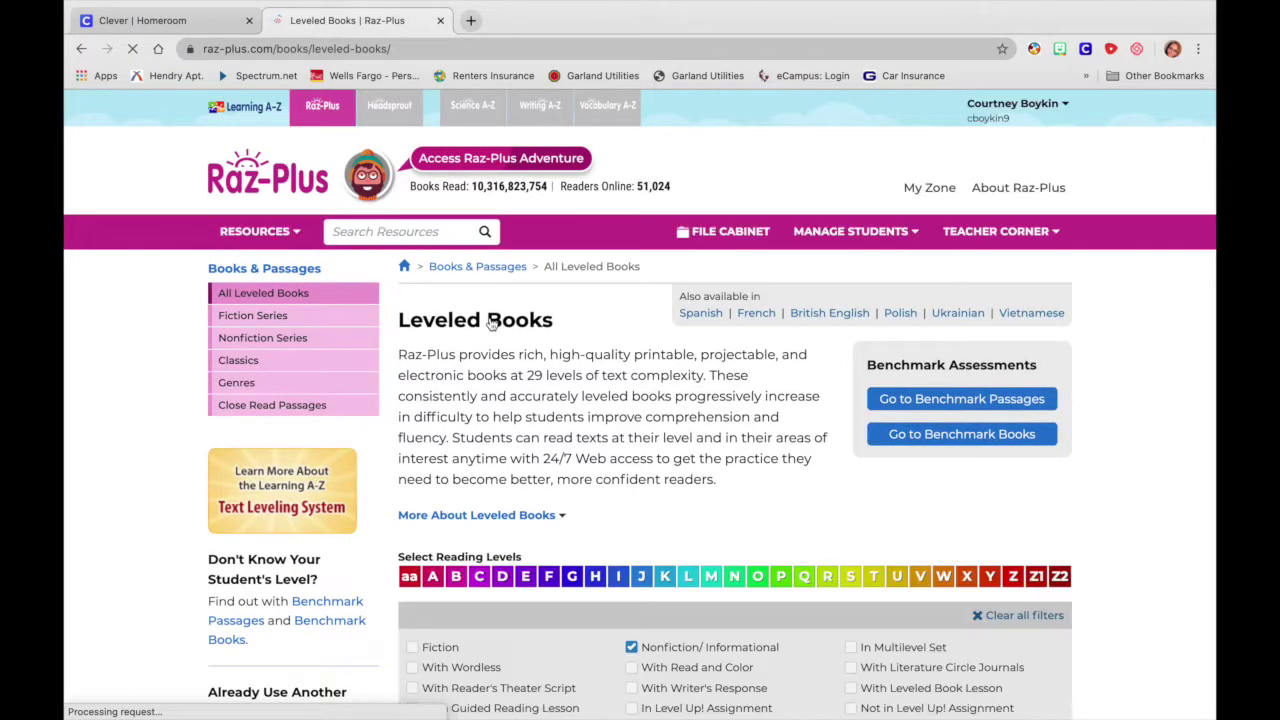
pyautogui.scroll(-2, 669, 481)
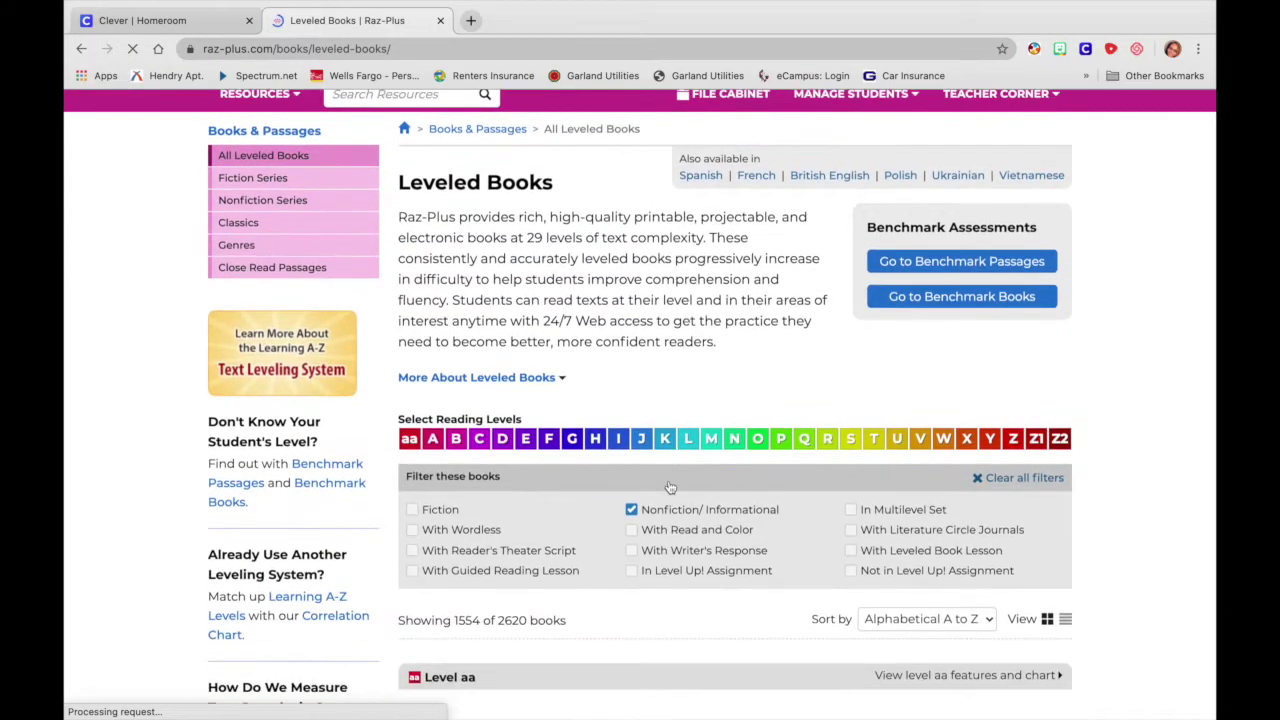
pyautogui.scroll(-1, 669, 487)
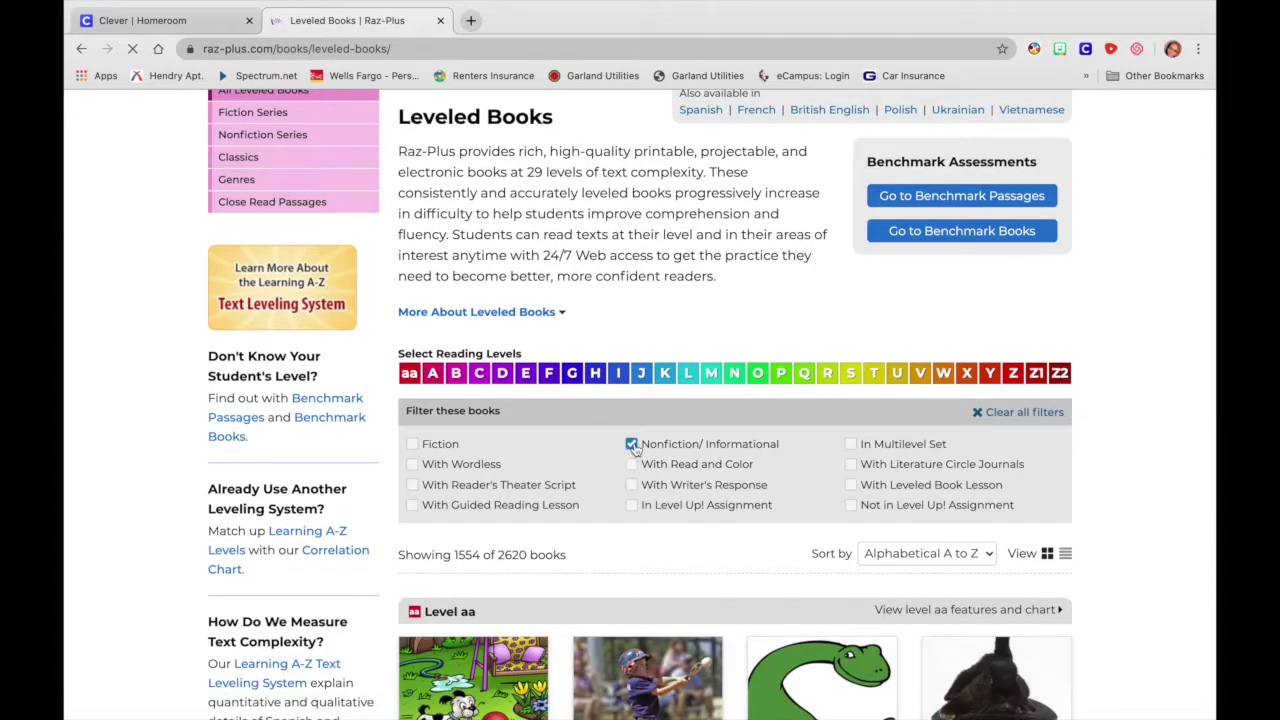
pyautogui.click(631, 444)
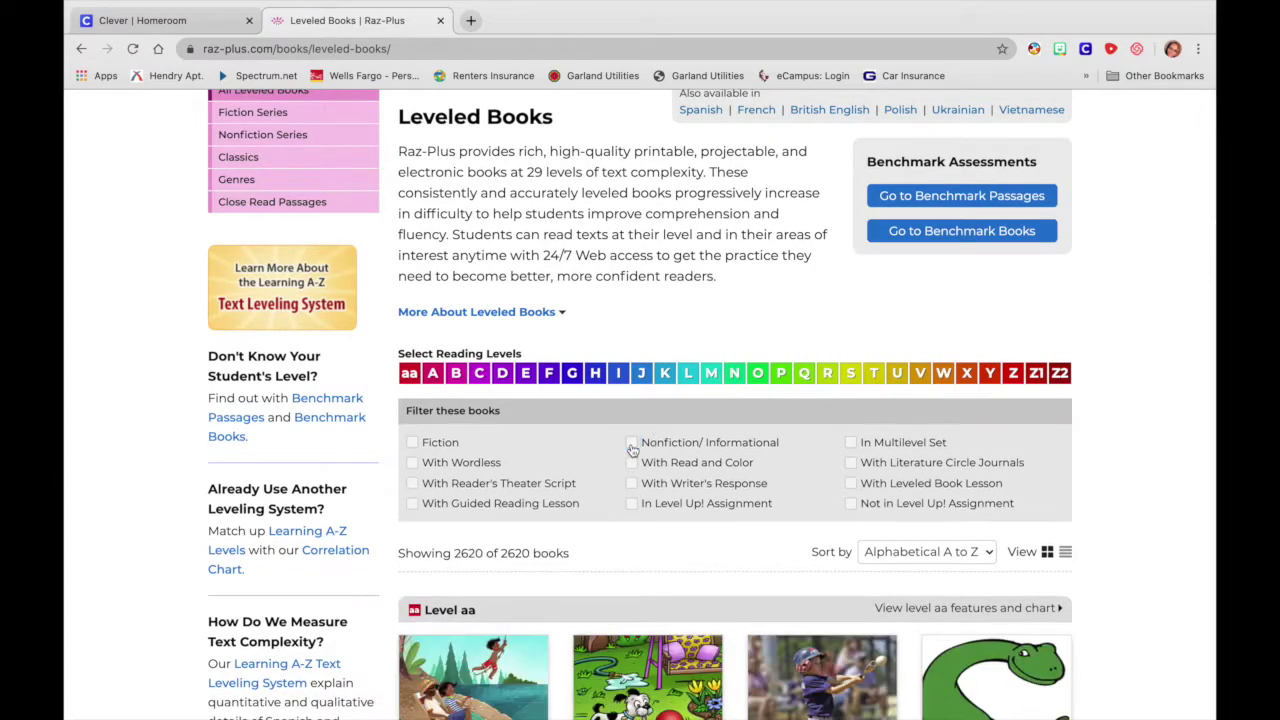
pyautogui.click(631, 444)
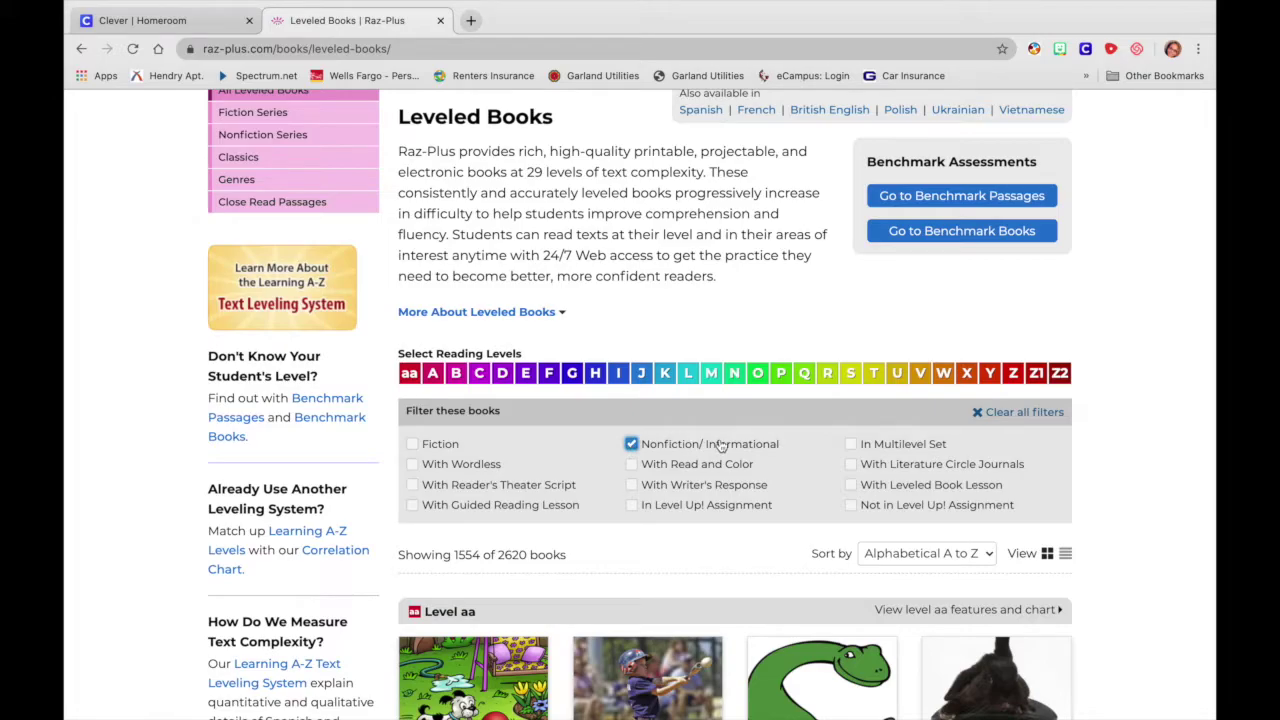
pyautogui.moveTo(758, 380)
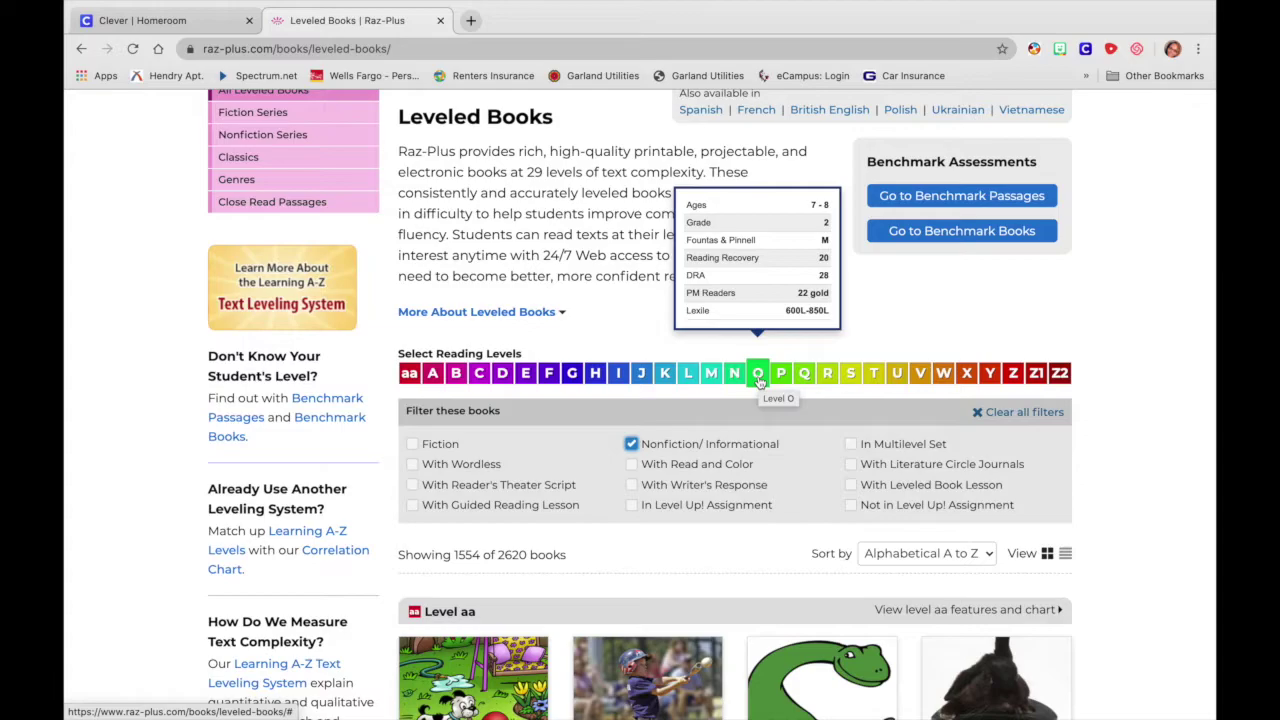
pyautogui.click(758, 378)
# - Find All About Chocolate among the Level O results and open its book page
pyautogui.scroll(-1, 734, 525)
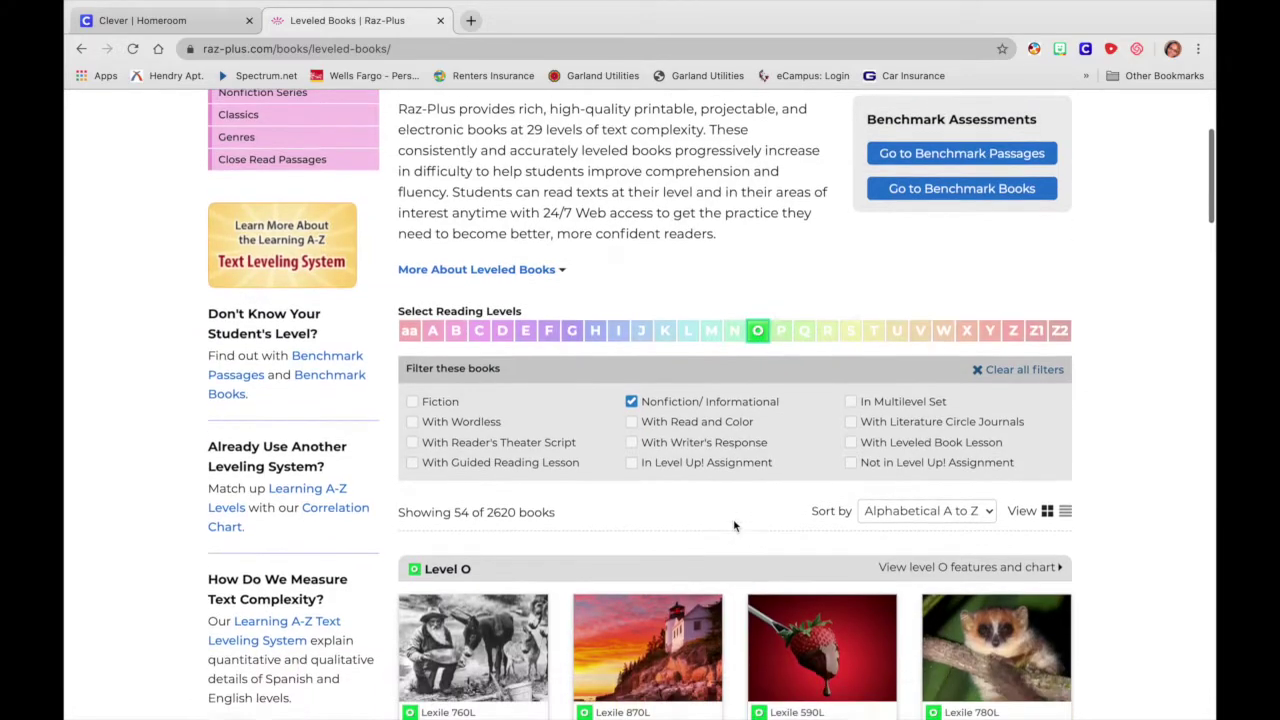
pyautogui.scroll(-3, 734, 525)
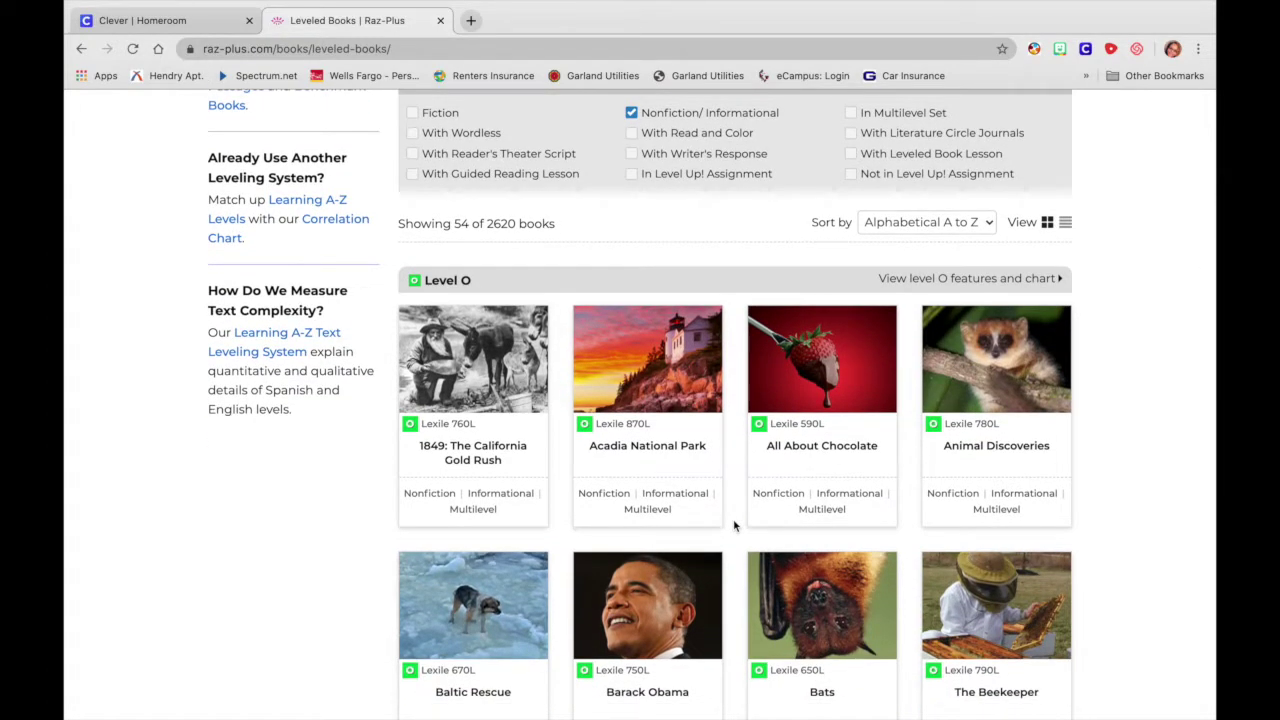
pyautogui.moveTo(830, 362)
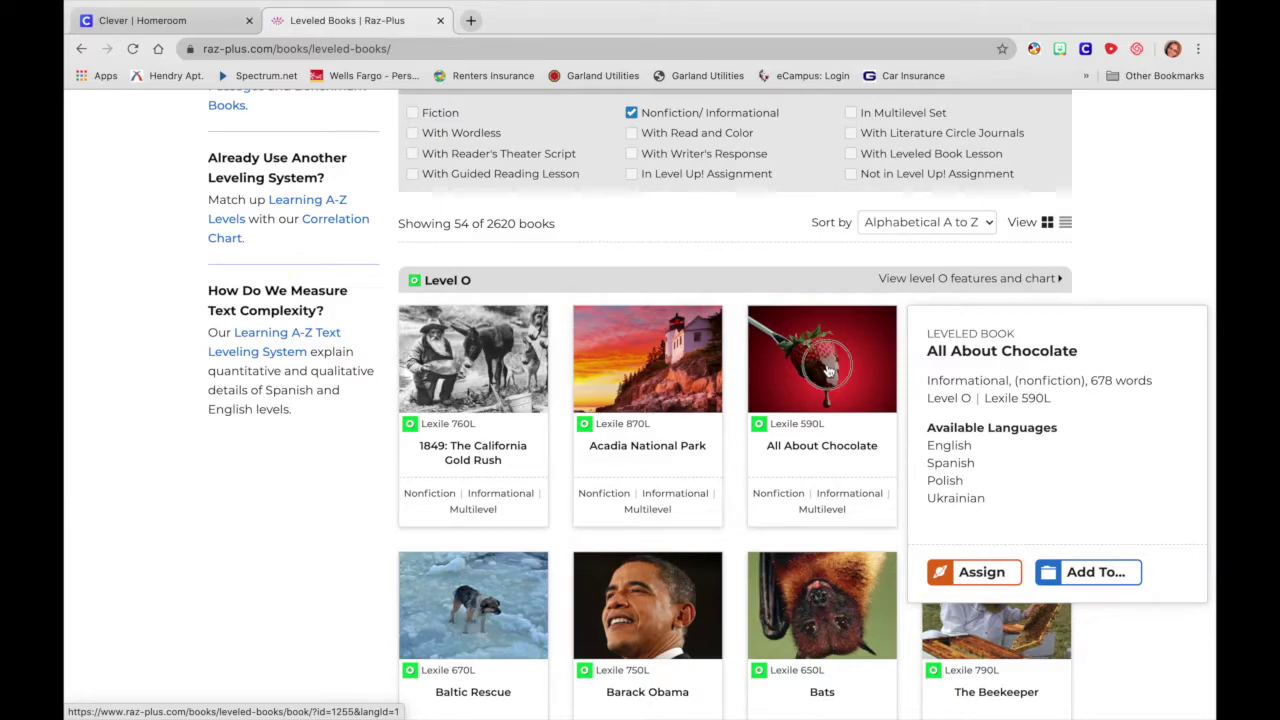
pyautogui.click(828, 371)
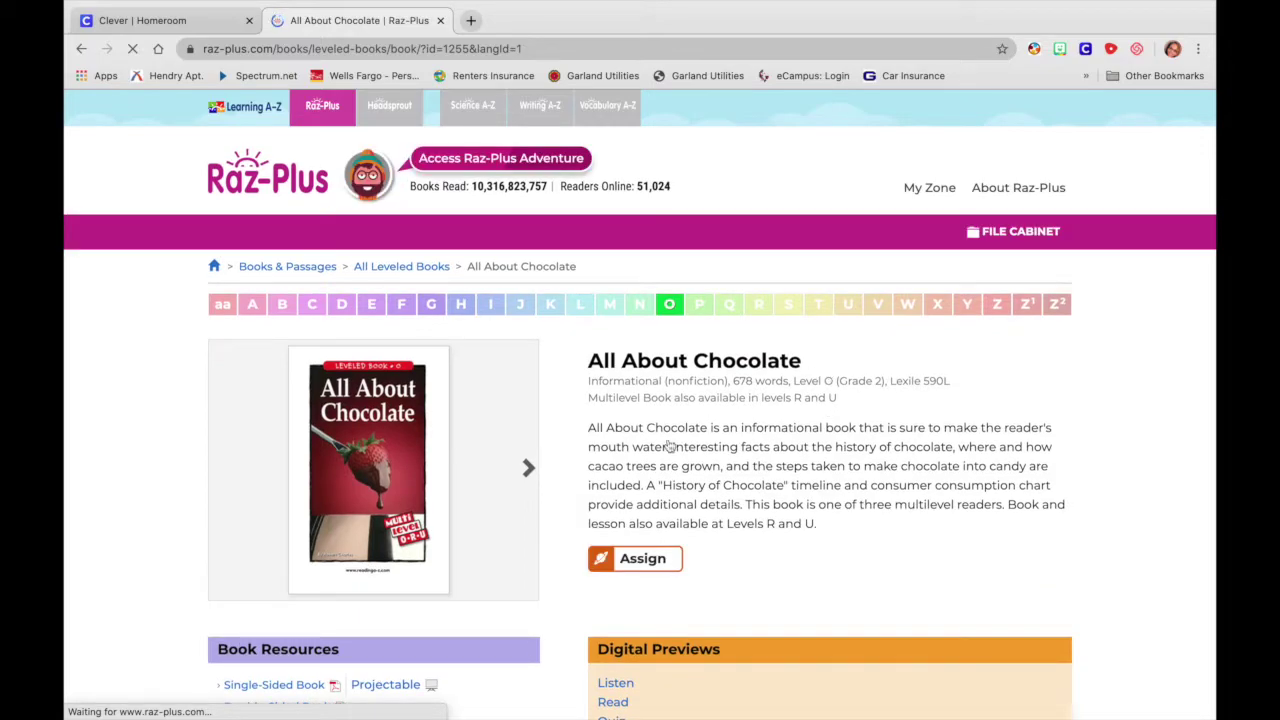
# - Scroll the All About Chocolate page to review its Book Resources, Digital Previews and Lesson Resources
pyautogui.scroll(-1, 565, 513)
pyautogui.scroll(-3, 565, 513)
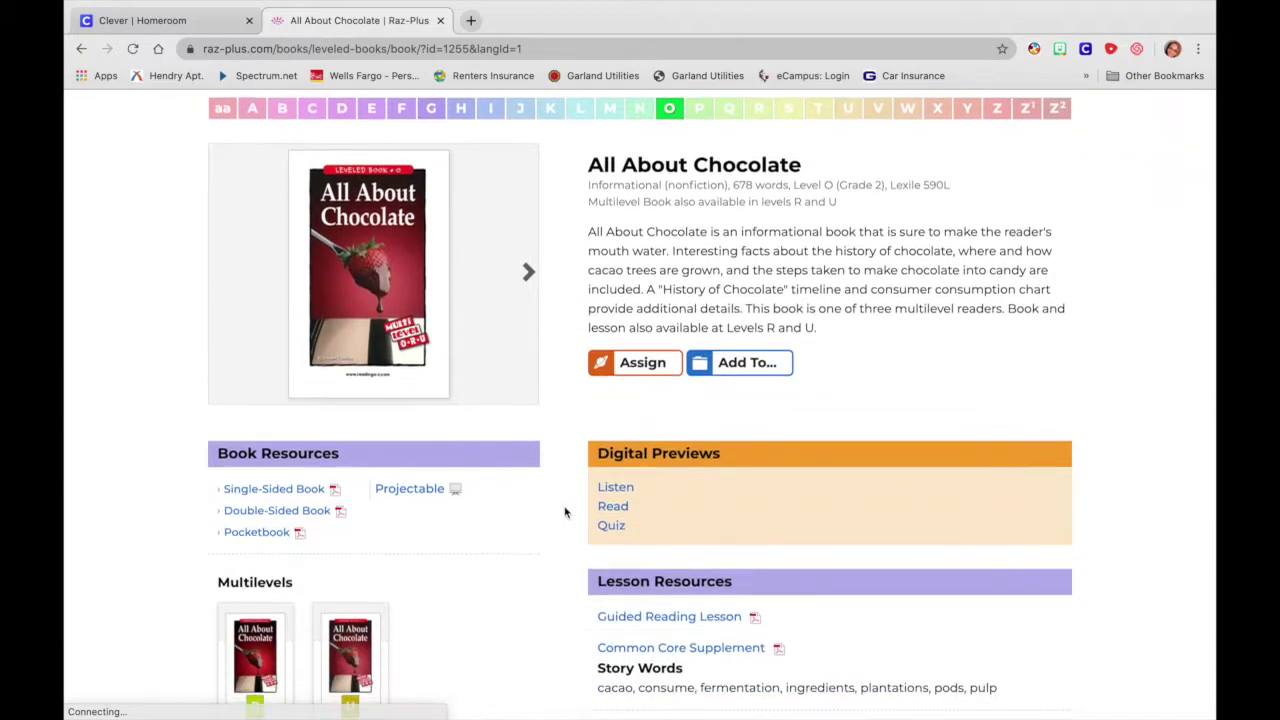
pyautogui.scroll(3, 565, 513)
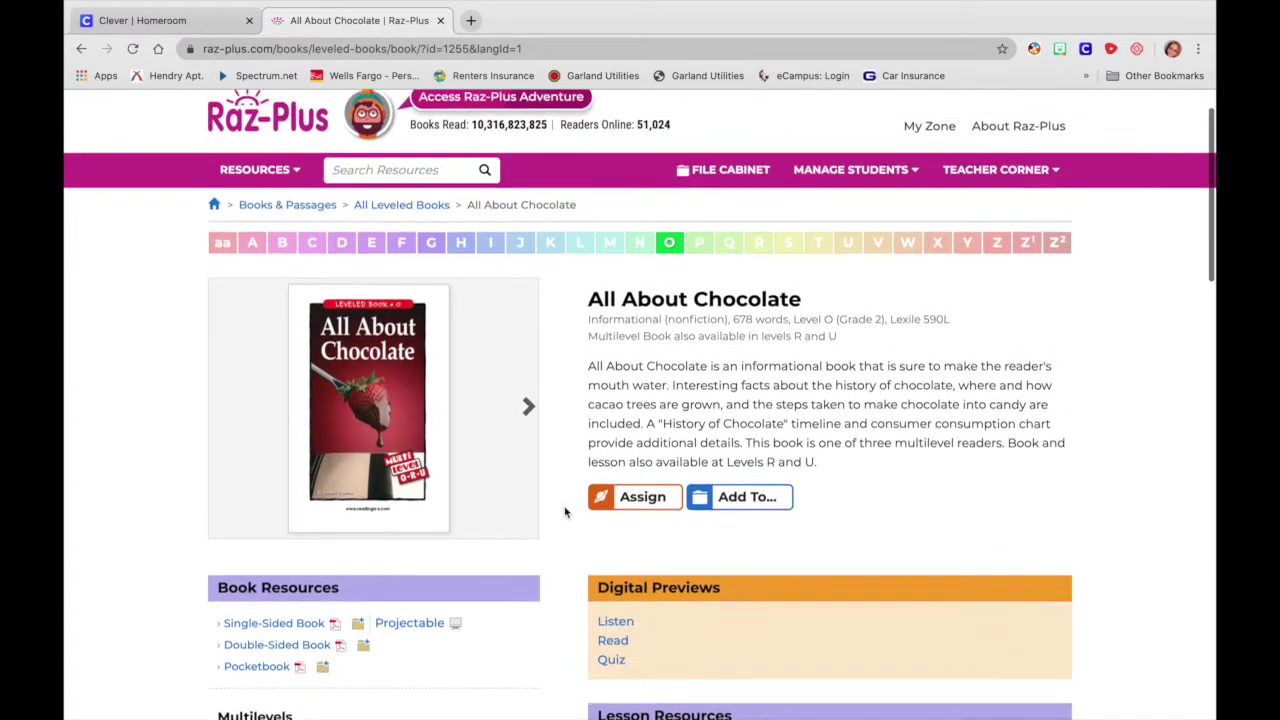
pyautogui.scroll(-3, 565, 513)
pyautogui.scroll(2, 565, 513)
pyautogui.scroll(-1, 565, 513)
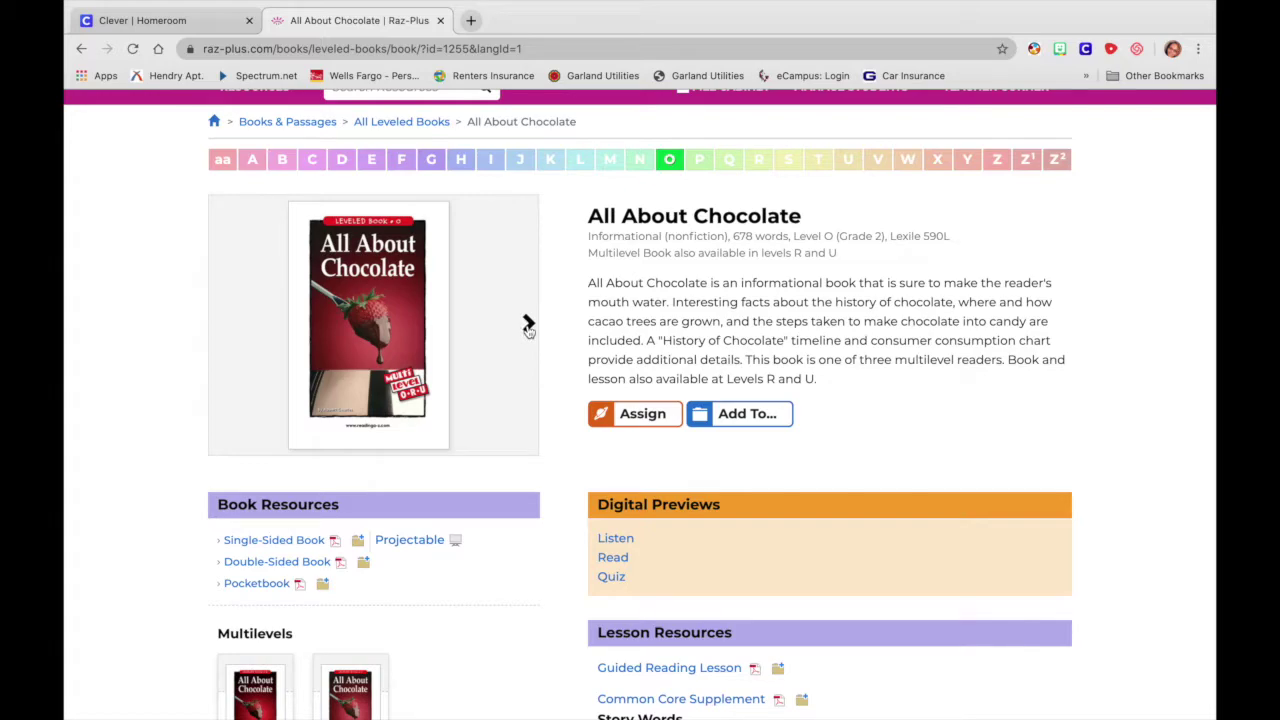
# - Flip the preview from title page to fermentation page, then scroll to Book Resources
pyautogui.click(528, 325)
pyautogui.click(528, 325)
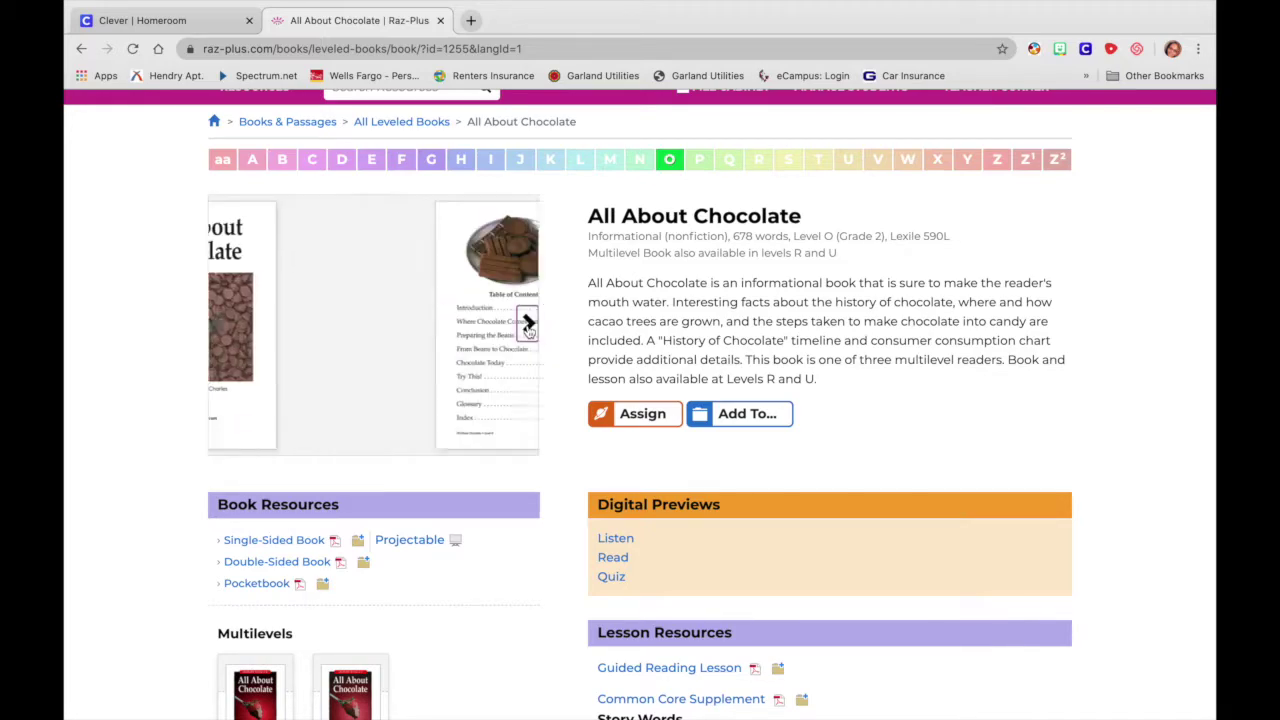
pyautogui.click(528, 325)
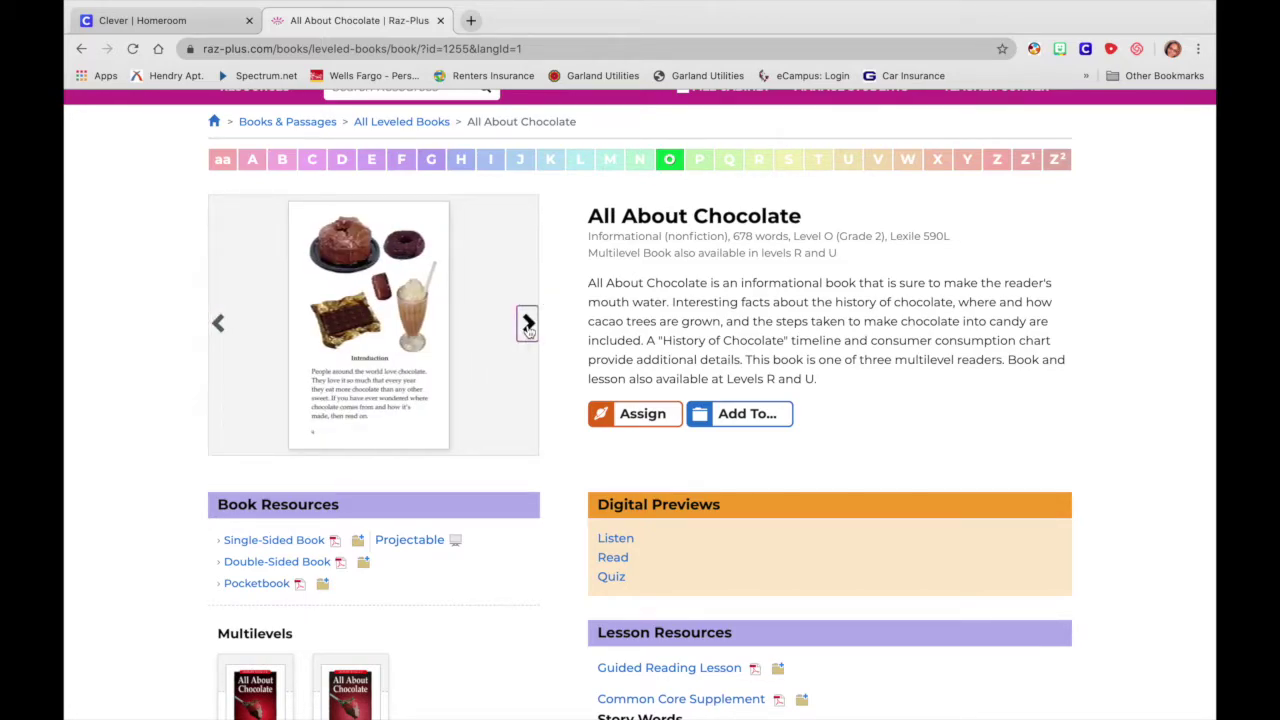
pyautogui.click(528, 325)
pyautogui.click(528, 325)
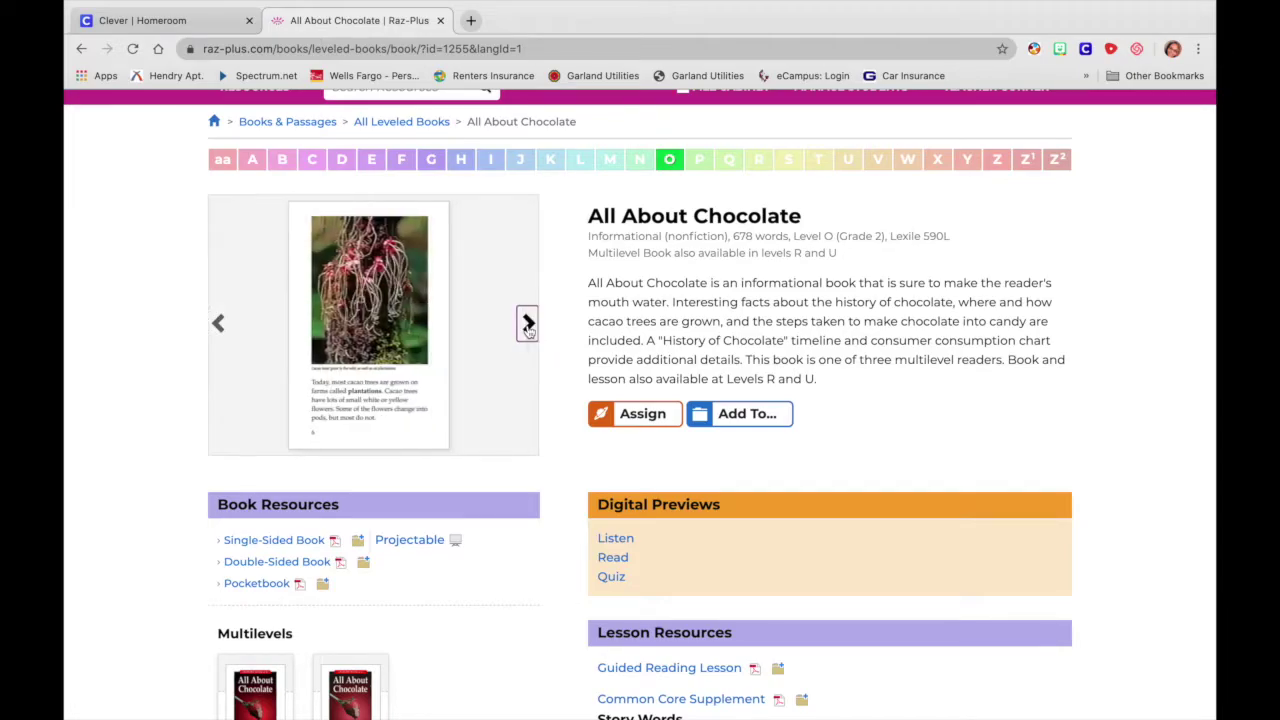
pyautogui.click(528, 325)
pyautogui.click(528, 325)
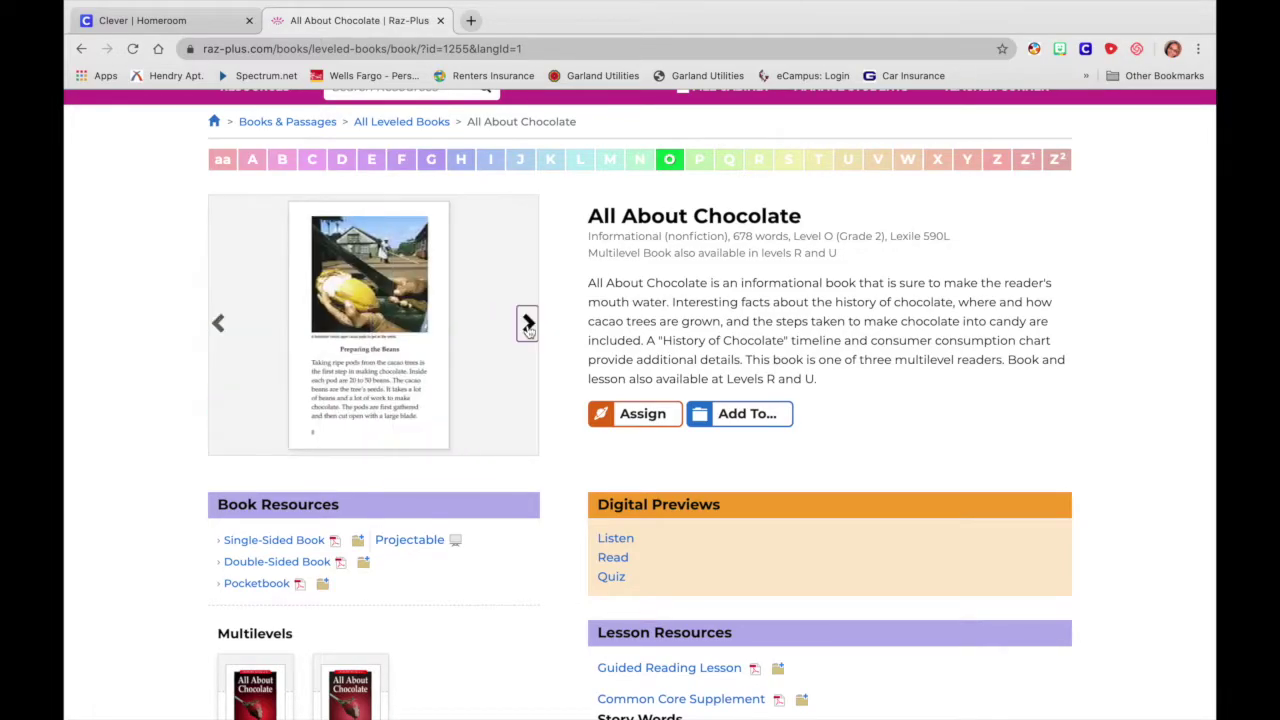
pyautogui.click(528, 325)
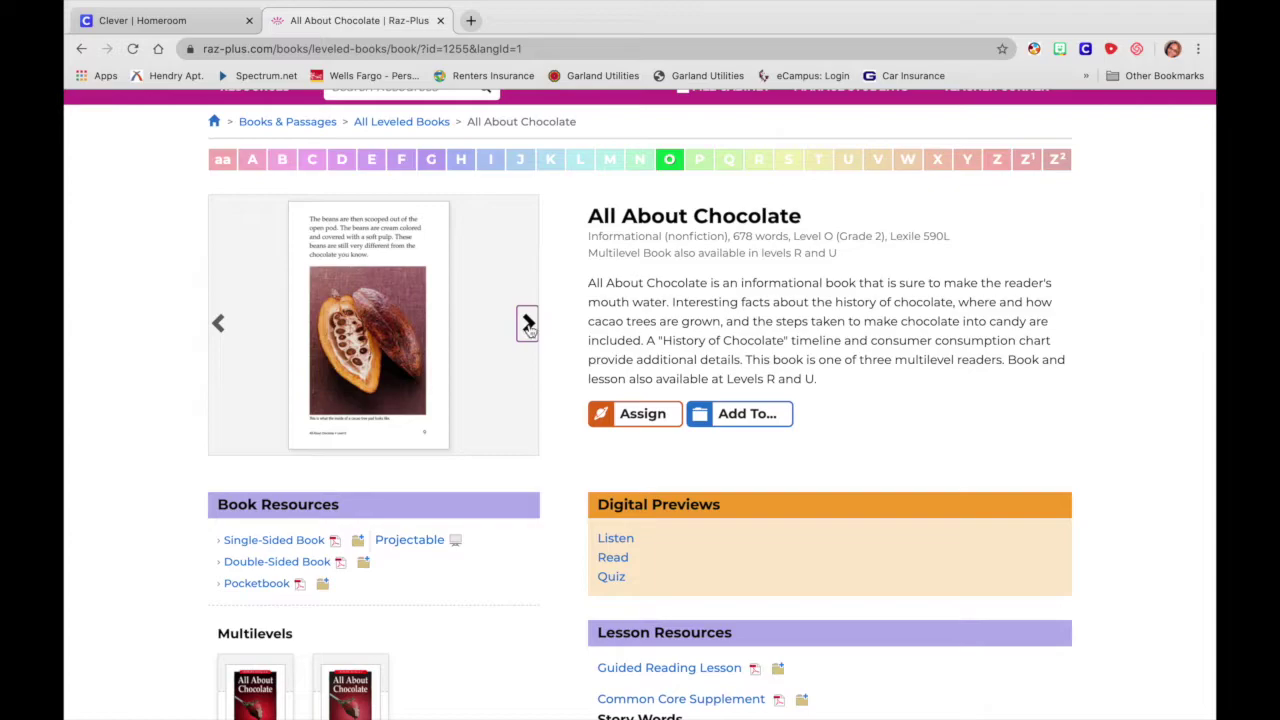
pyautogui.click(528, 325)
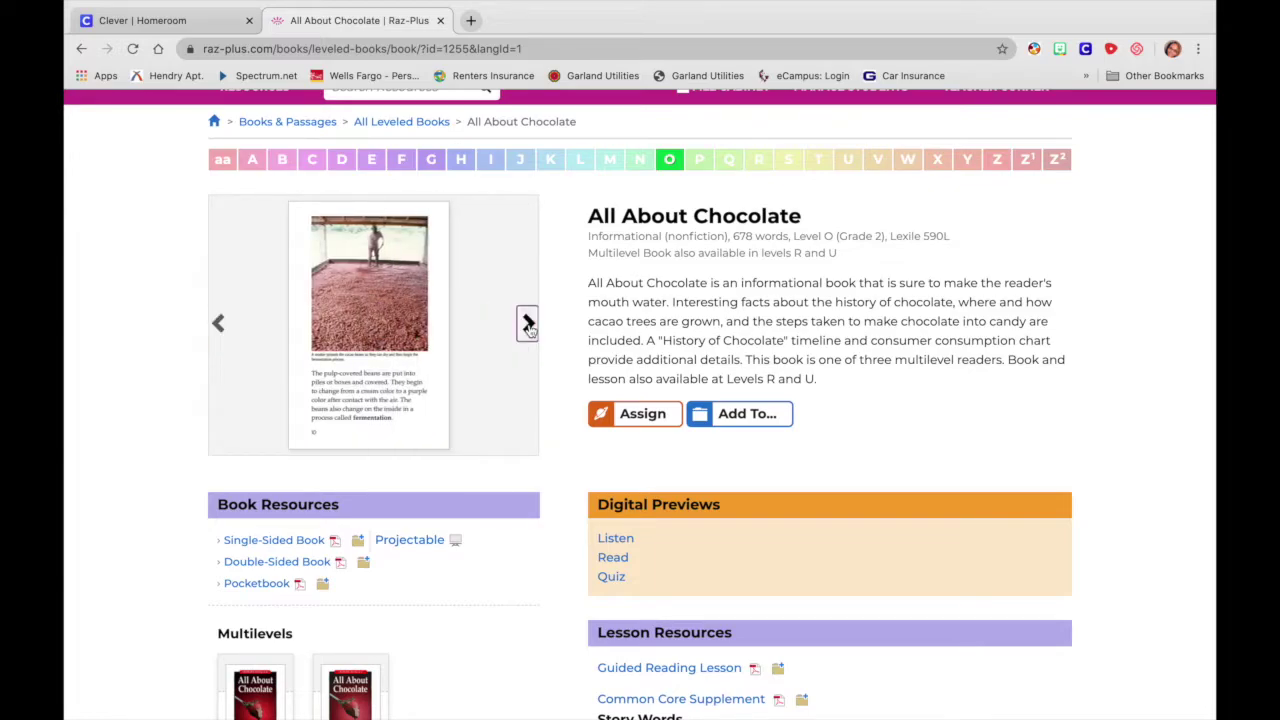
pyautogui.scroll(-3, 528, 328)
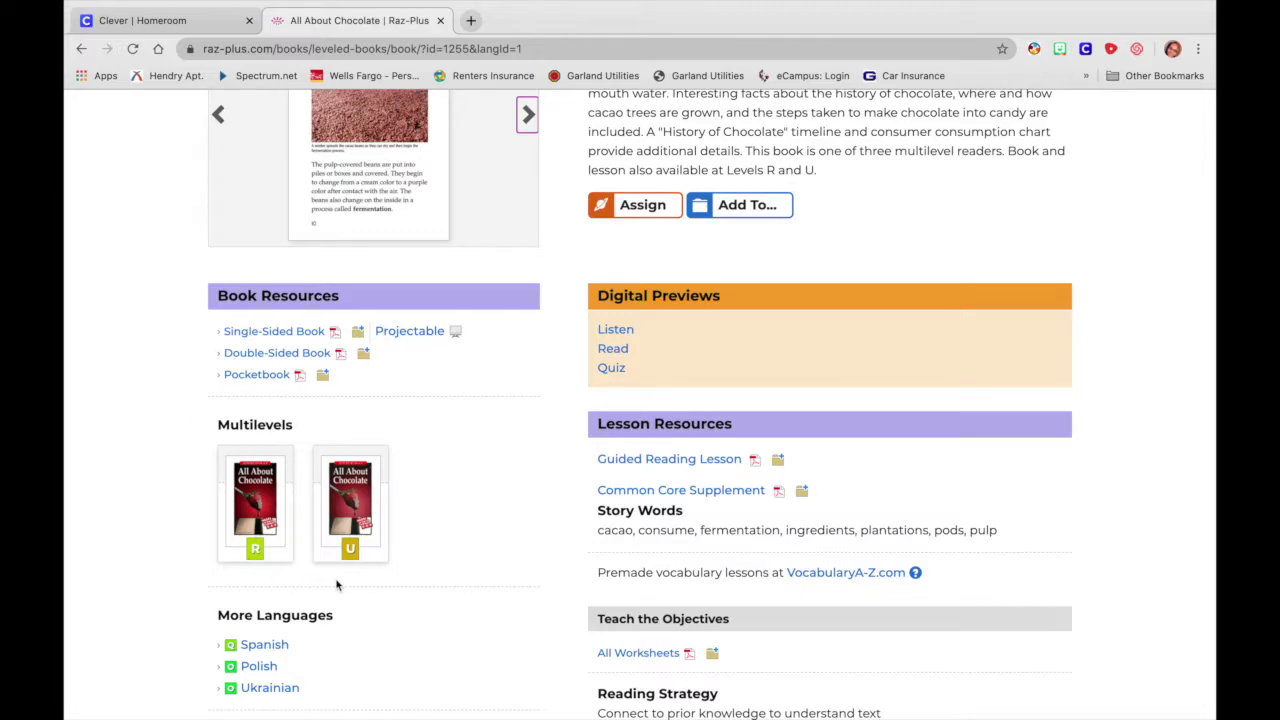
# - View the info for the Level R and U multilevel versions of the book
pyautogui.scroll(5, 336, 585)
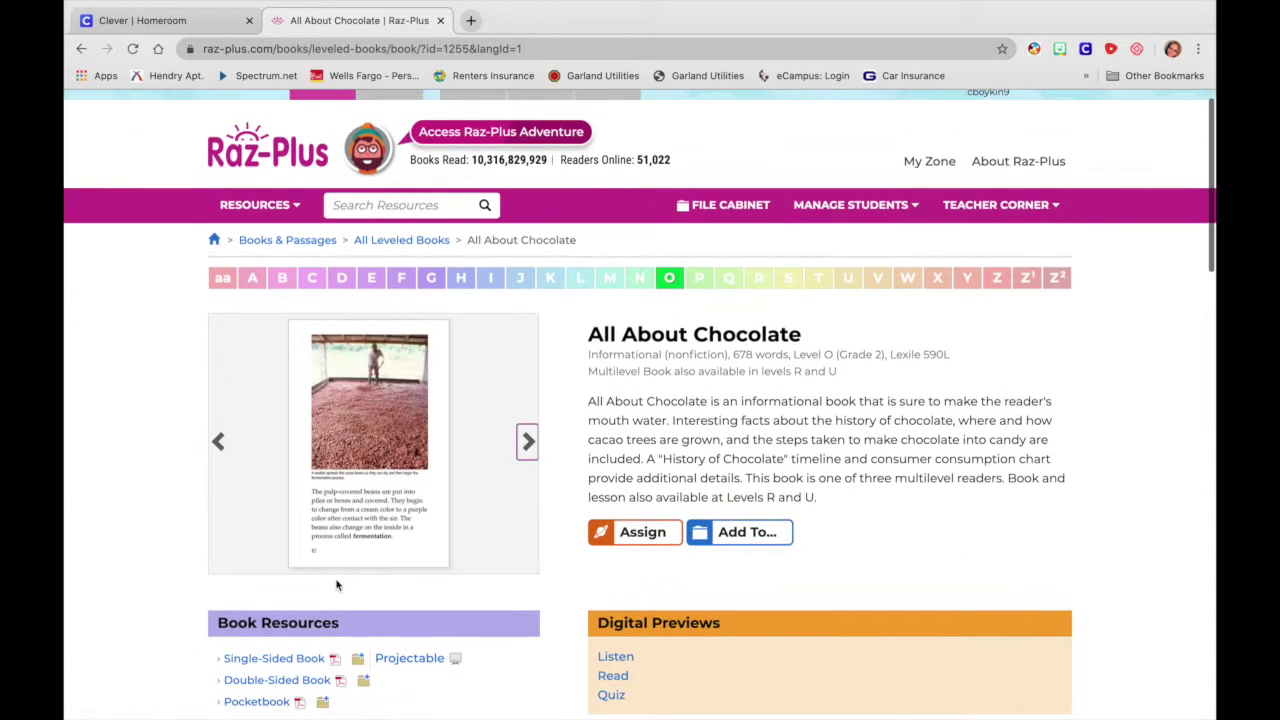
pyautogui.scroll(-2, 336, 585)
pyautogui.scroll(-3, 336, 585)
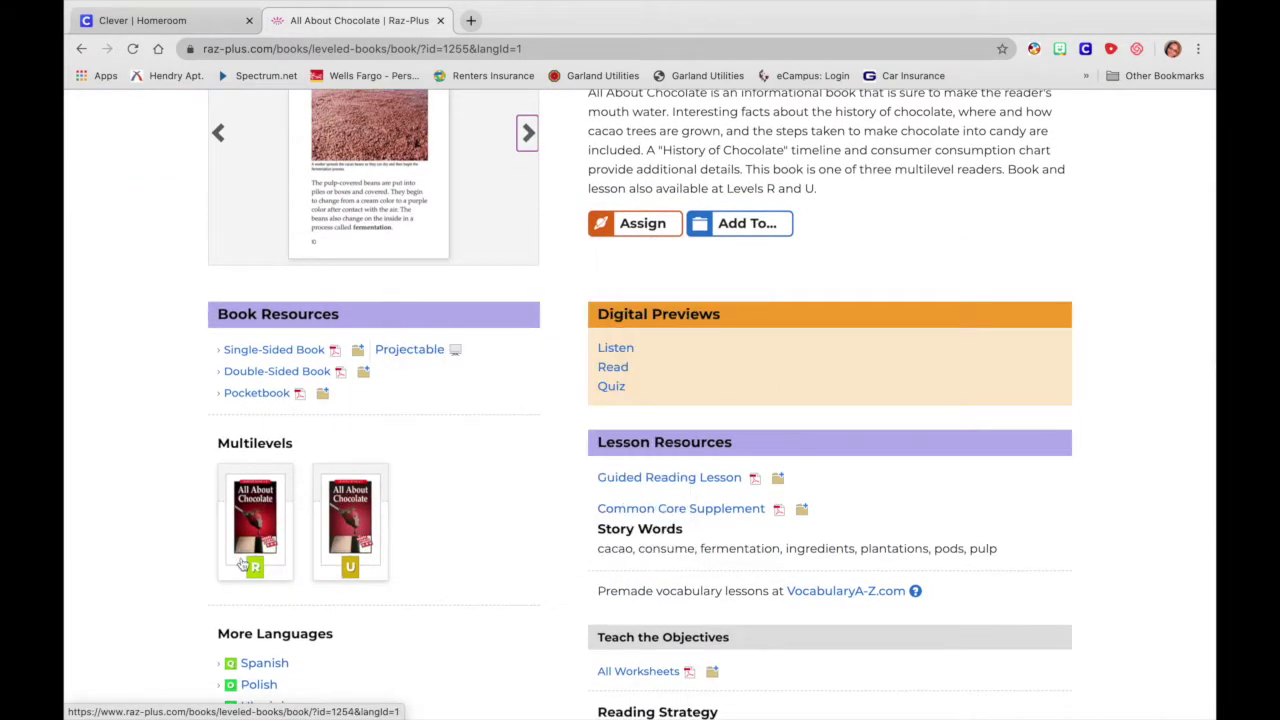
pyautogui.moveTo(240, 540)
pyautogui.moveTo(348, 528)
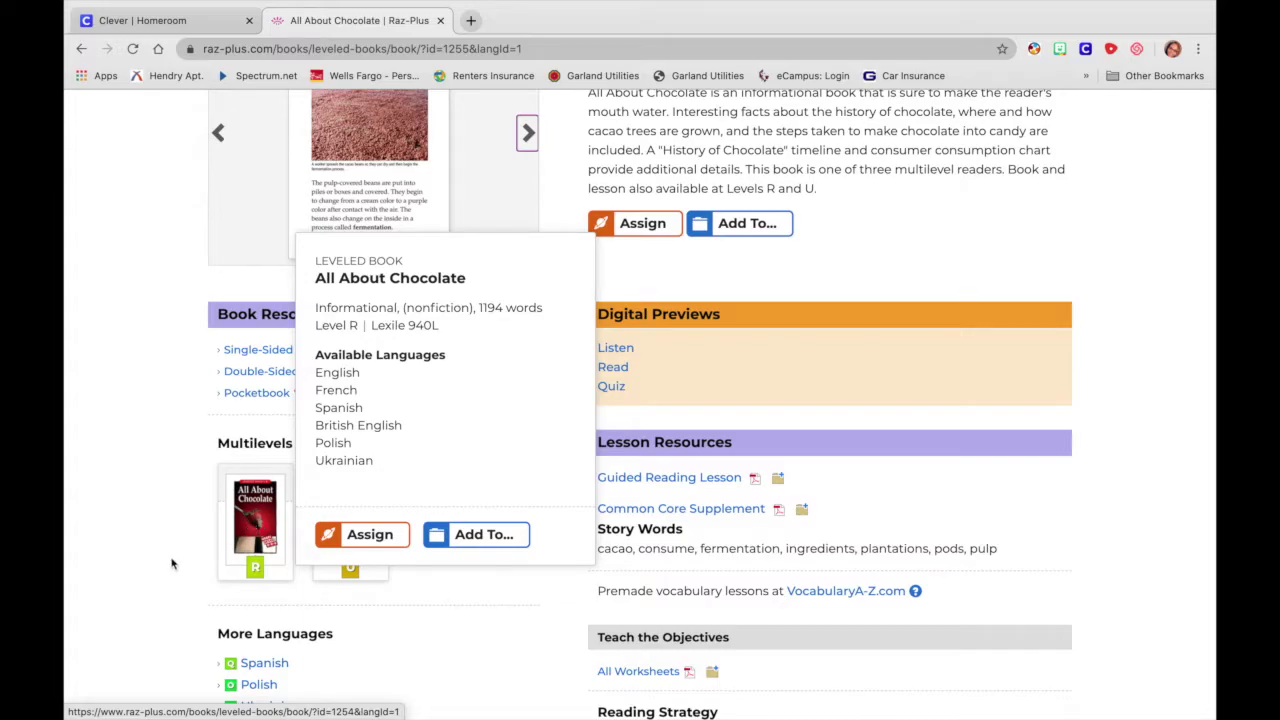
# - Open the projectable version of All About Chocolate from Book Resources
pyautogui.scroll(-5, 171, 560)
pyautogui.scroll(5, 171, 564)
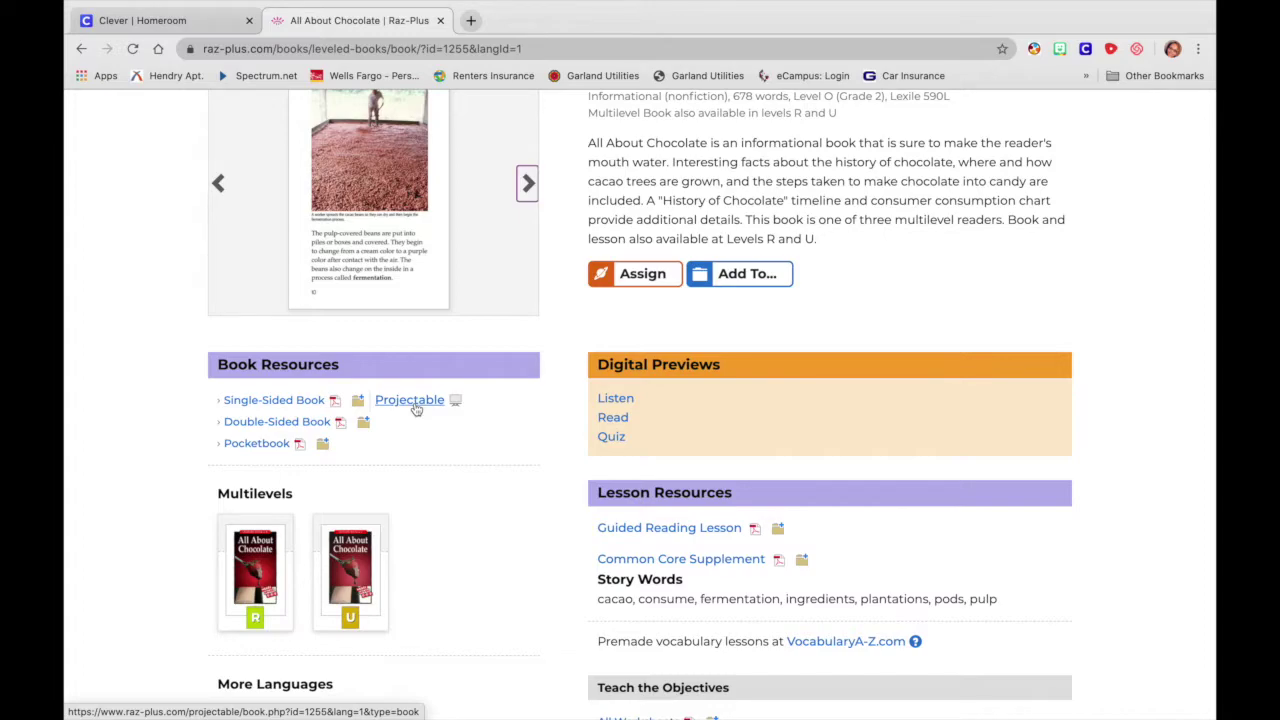
pyautogui.click(414, 404)
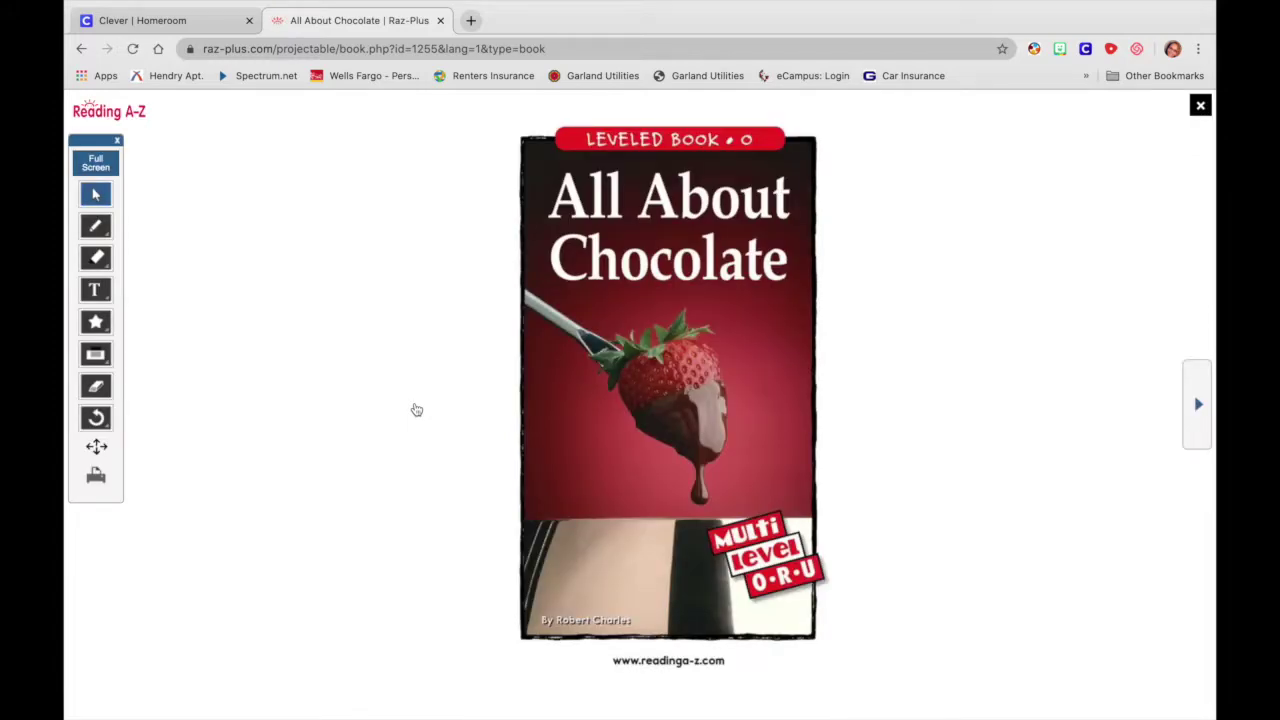
# - Page from the book cover forward to the Table of Contents page
pyautogui.click(1200, 406)
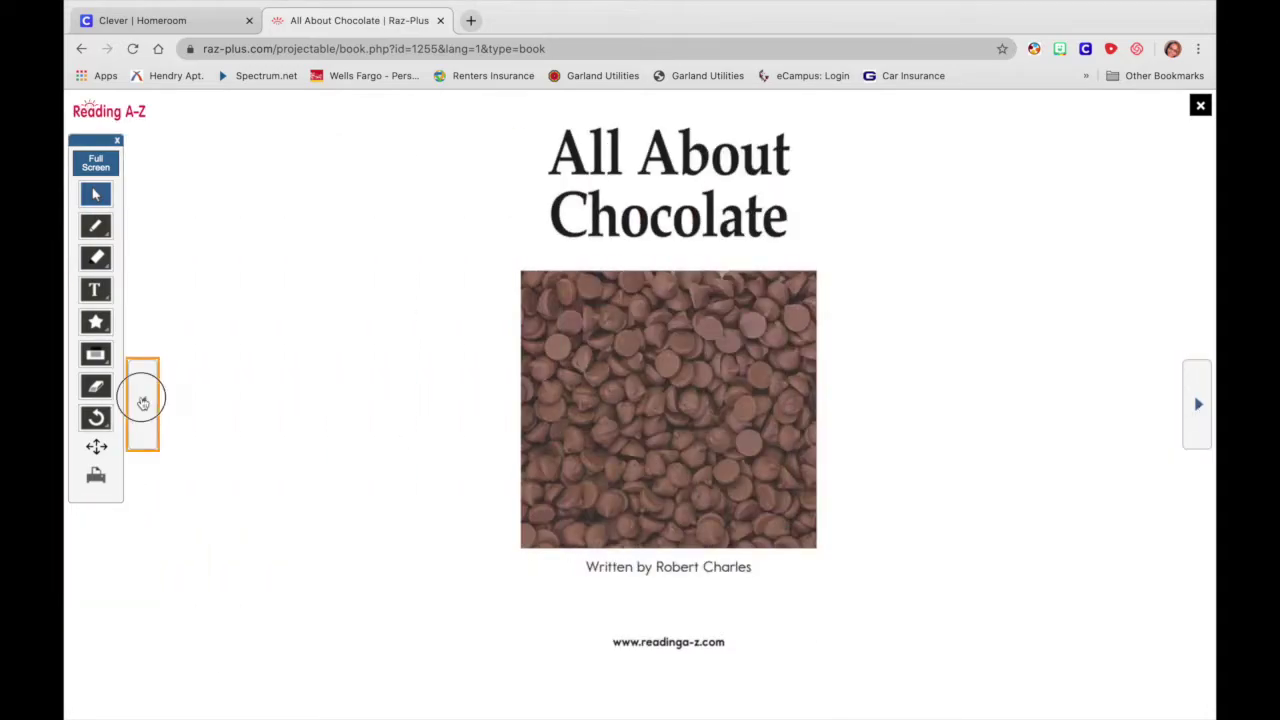
pyautogui.click(142, 403)
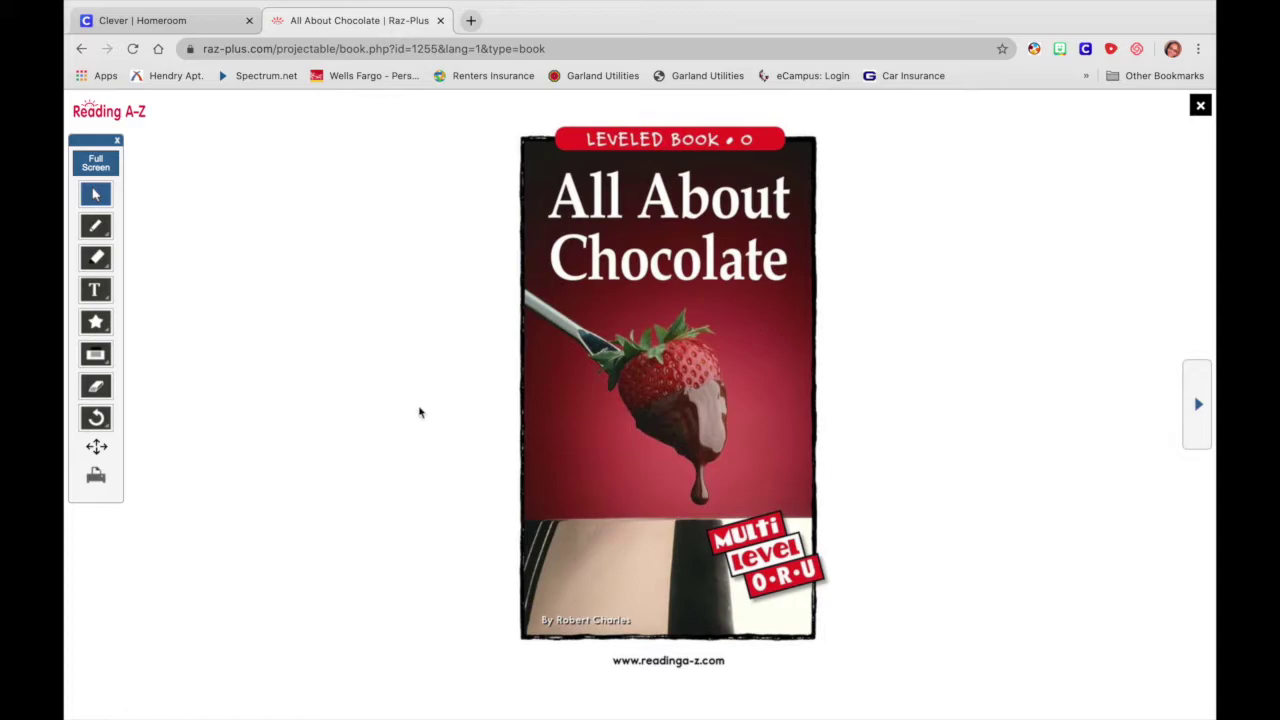
pyautogui.click(1199, 421)
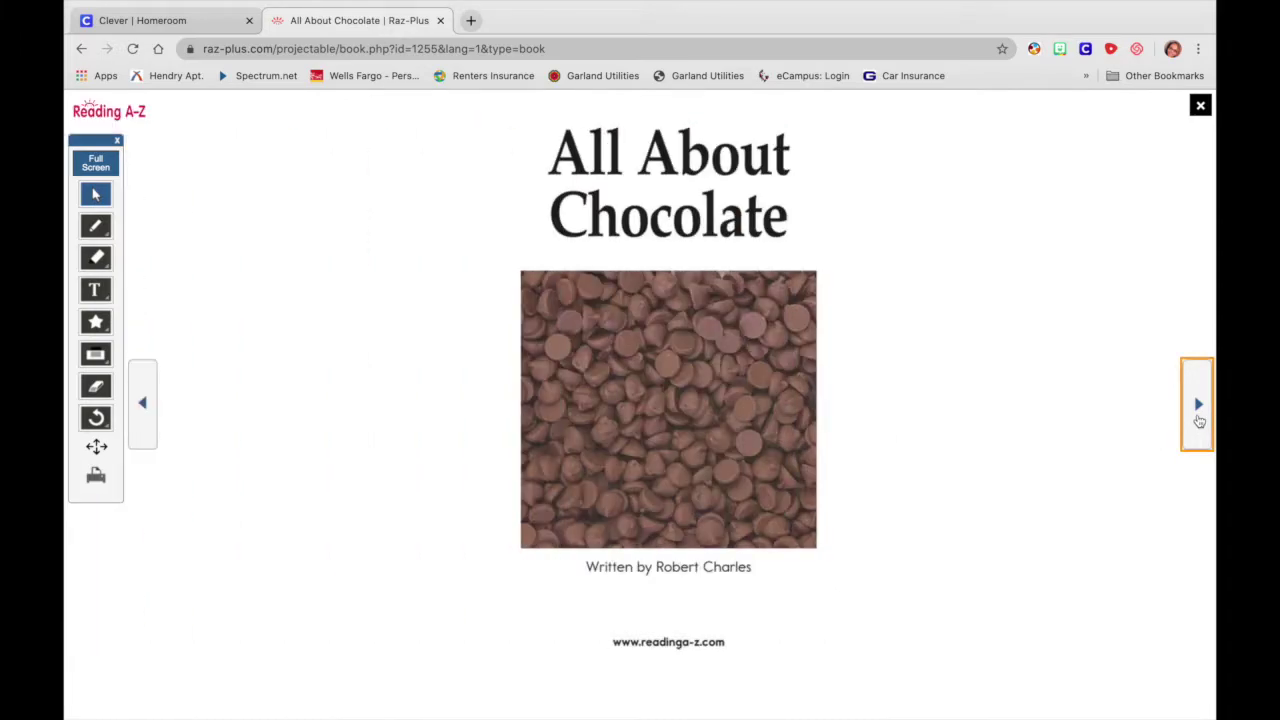
pyautogui.click(1199, 420)
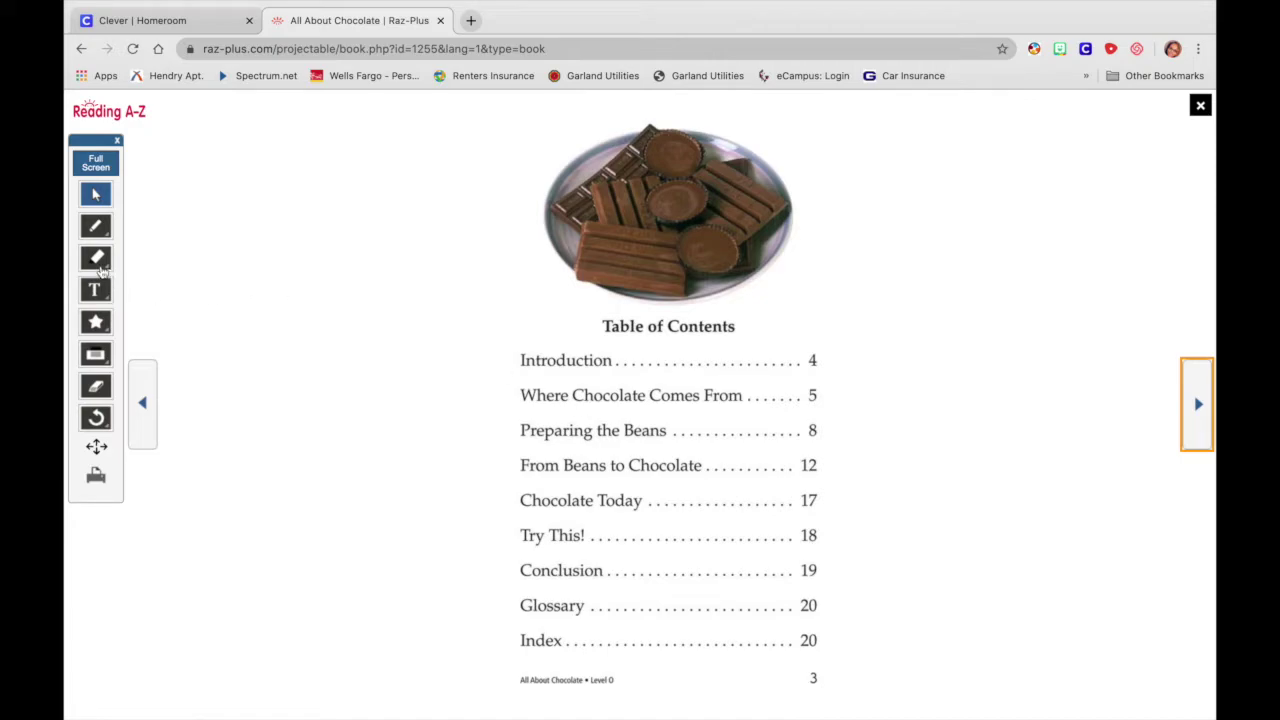
# - Highlight the 'Table of Contents' heading in yellow, then advance to the Introduction page
pyautogui.click(96, 258)
pyautogui.click(140, 293)
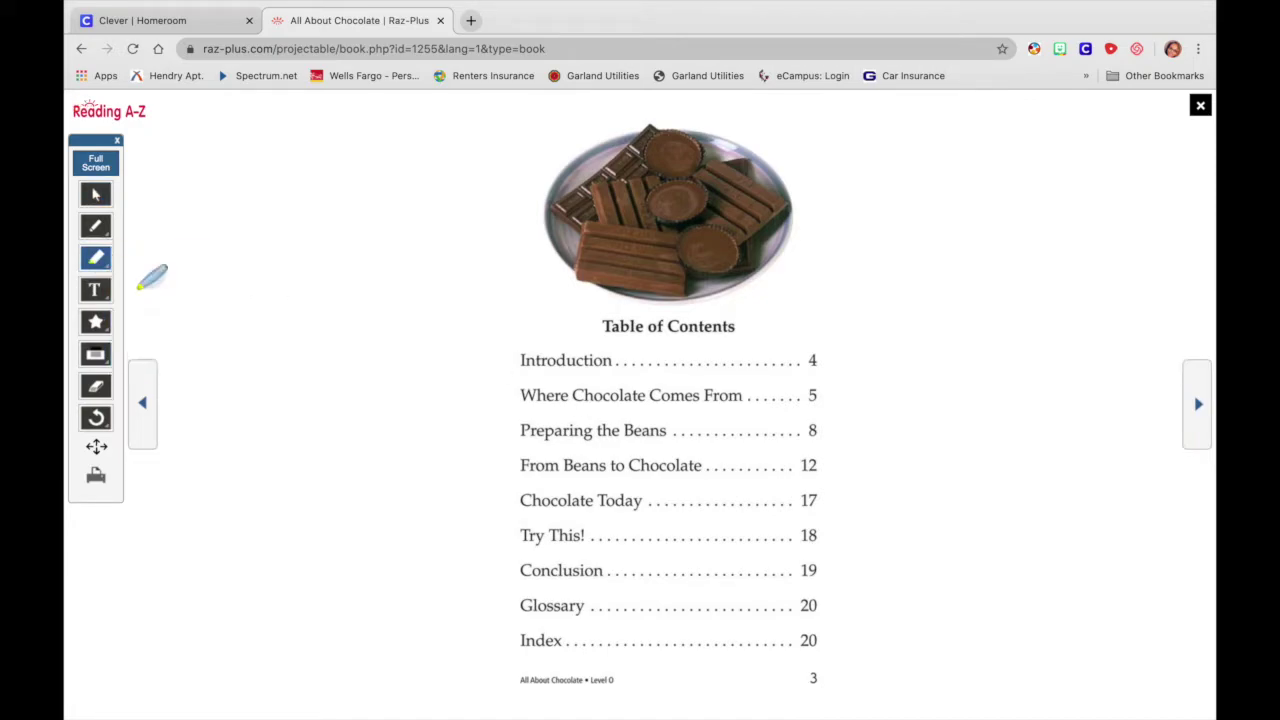
pyautogui.moveTo(600, 324); pyautogui.dragTo(742, 327)
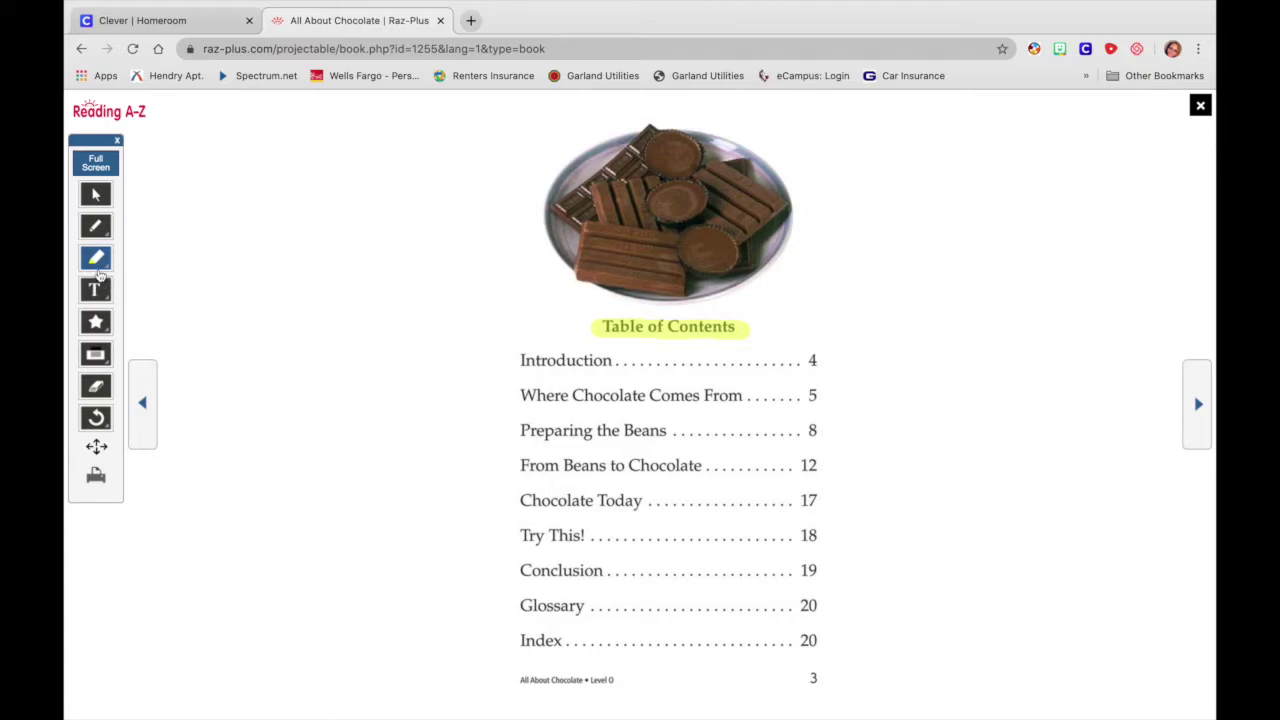
pyautogui.click(97, 260)
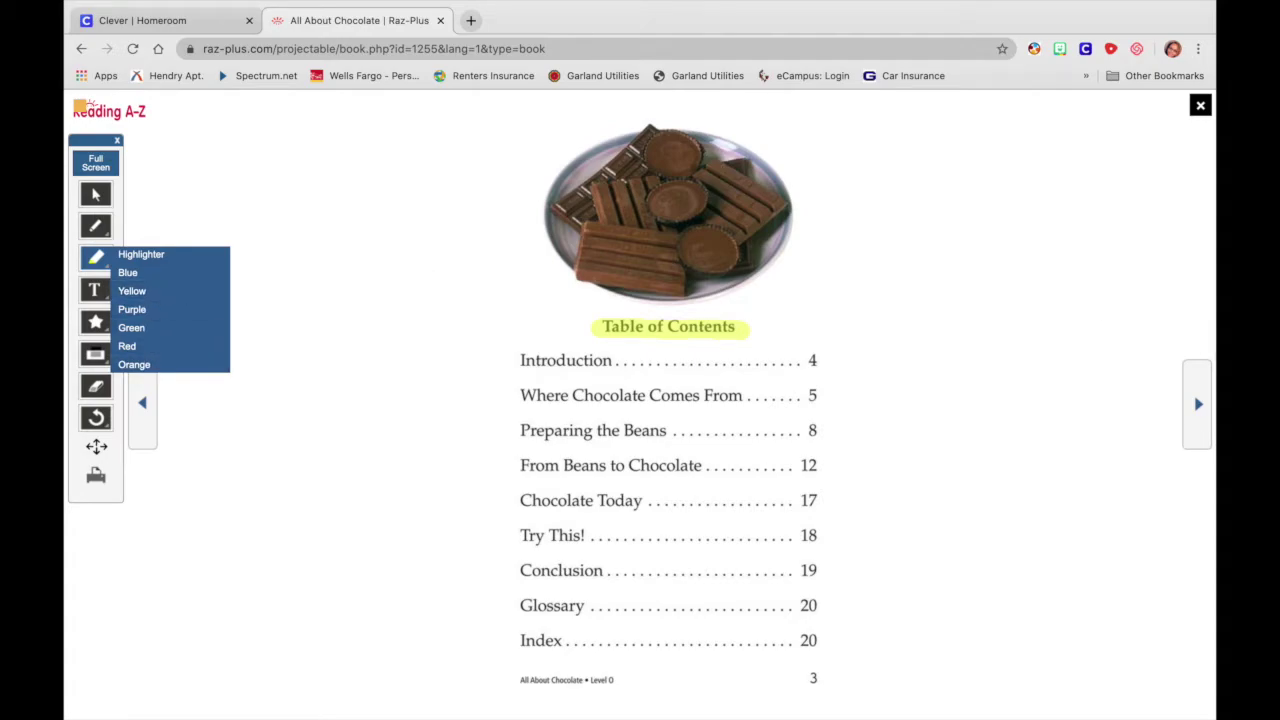
pyautogui.click(1201, 403)
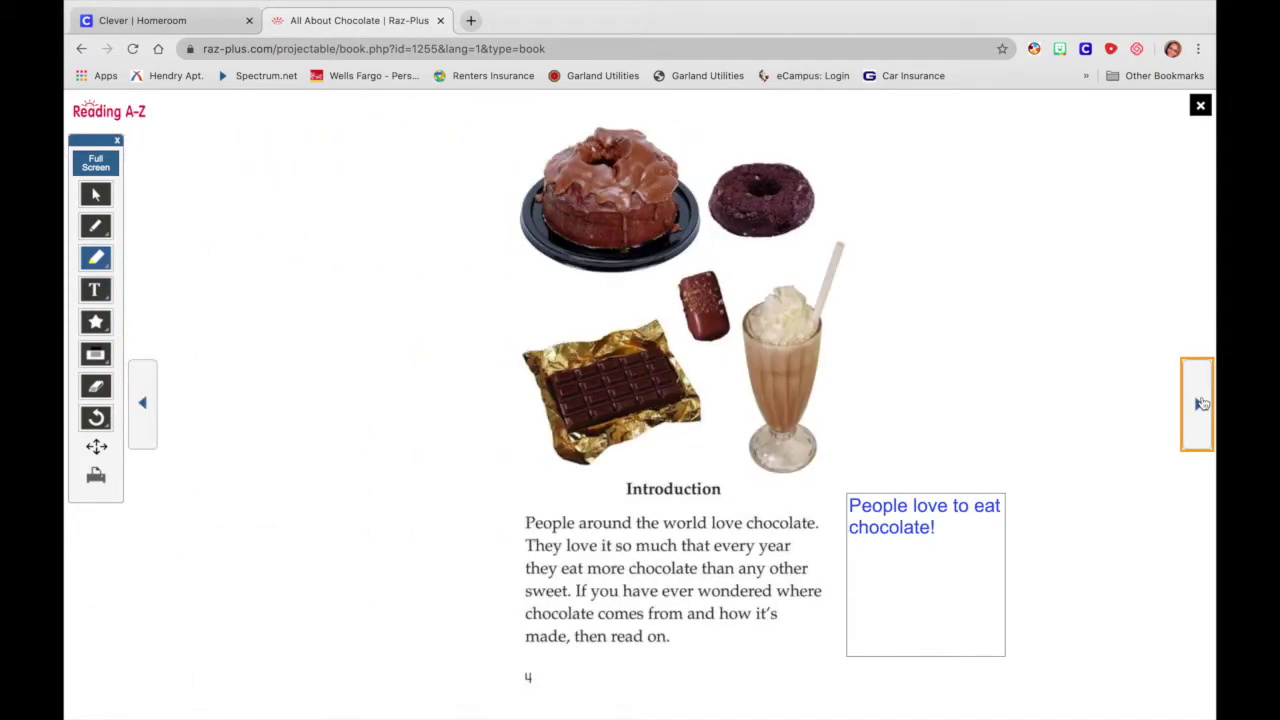
pyautogui.click(1201, 403)
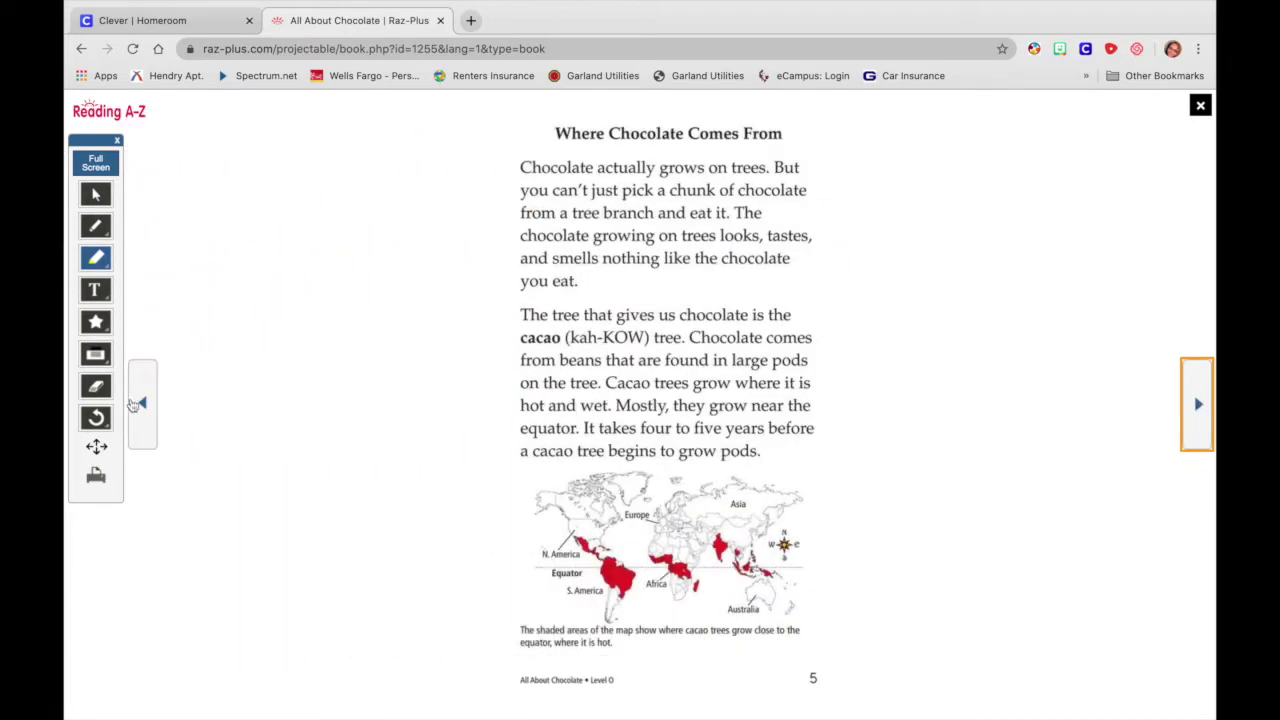
pyautogui.click(142, 403)
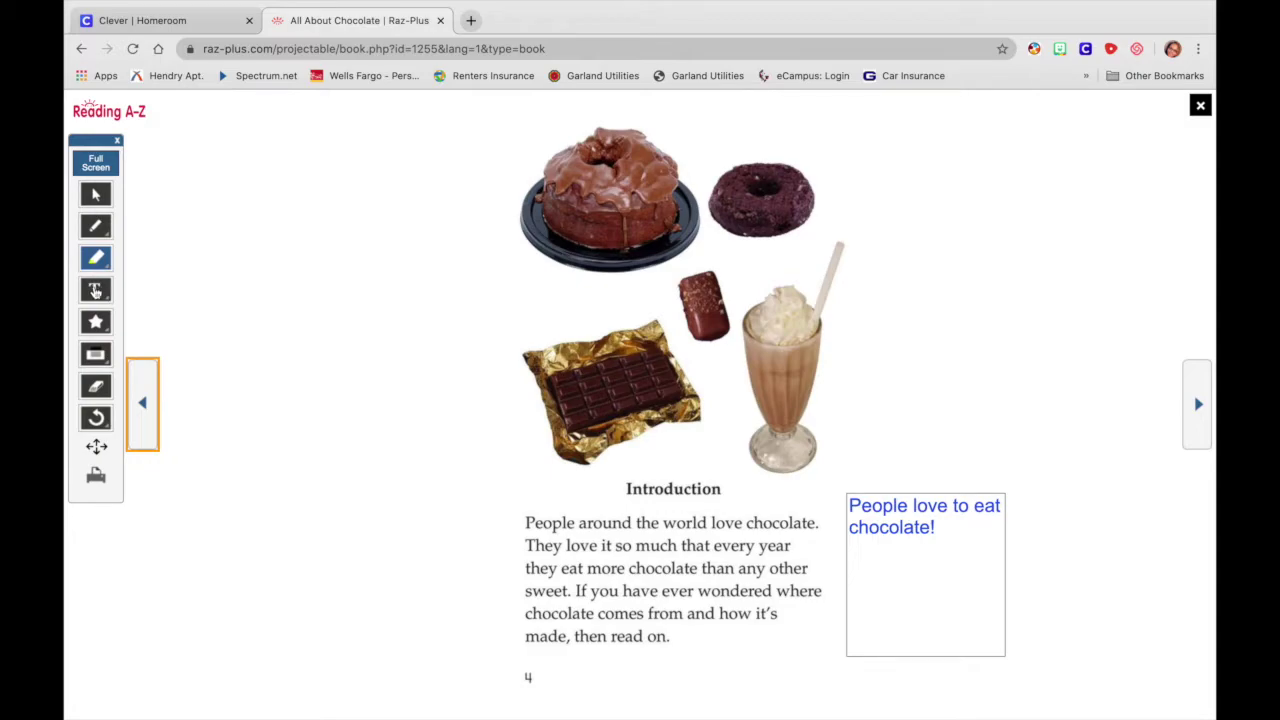
pyautogui.click(97, 291)
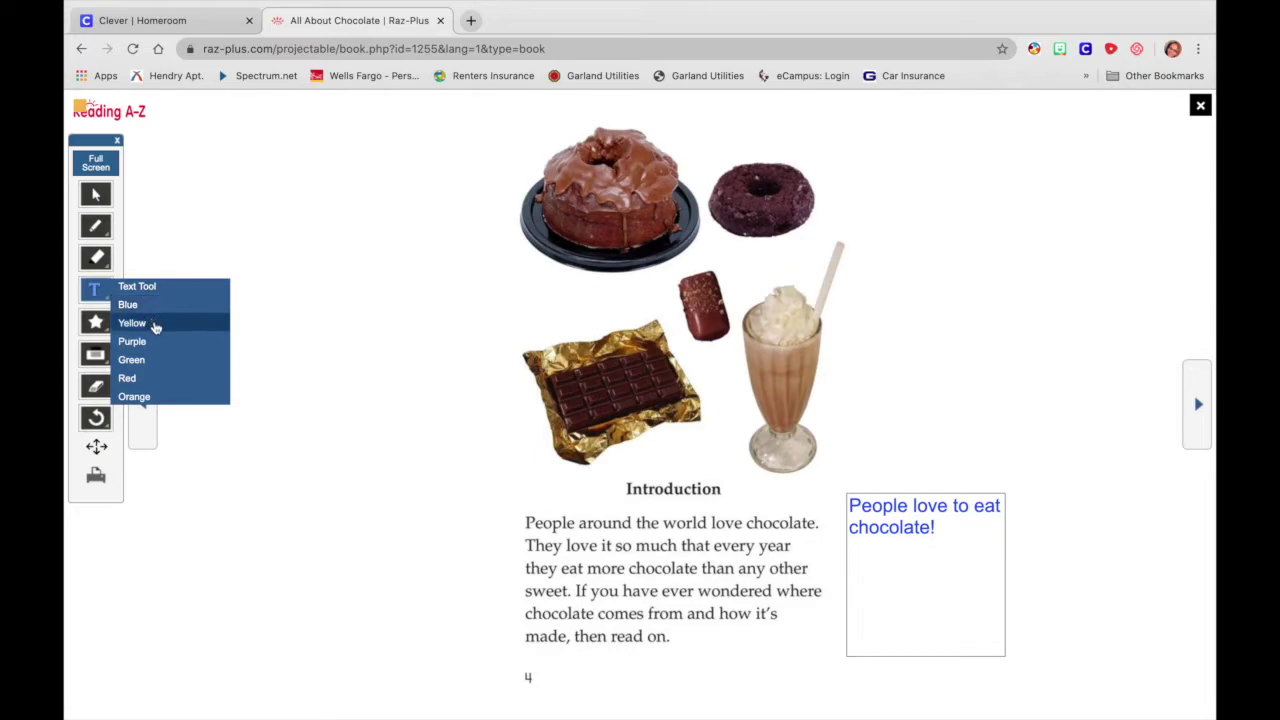
# - Add an enlarged purple text note reading 'Introduction' right of the milkshake picture
pyautogui.click(161, 342)
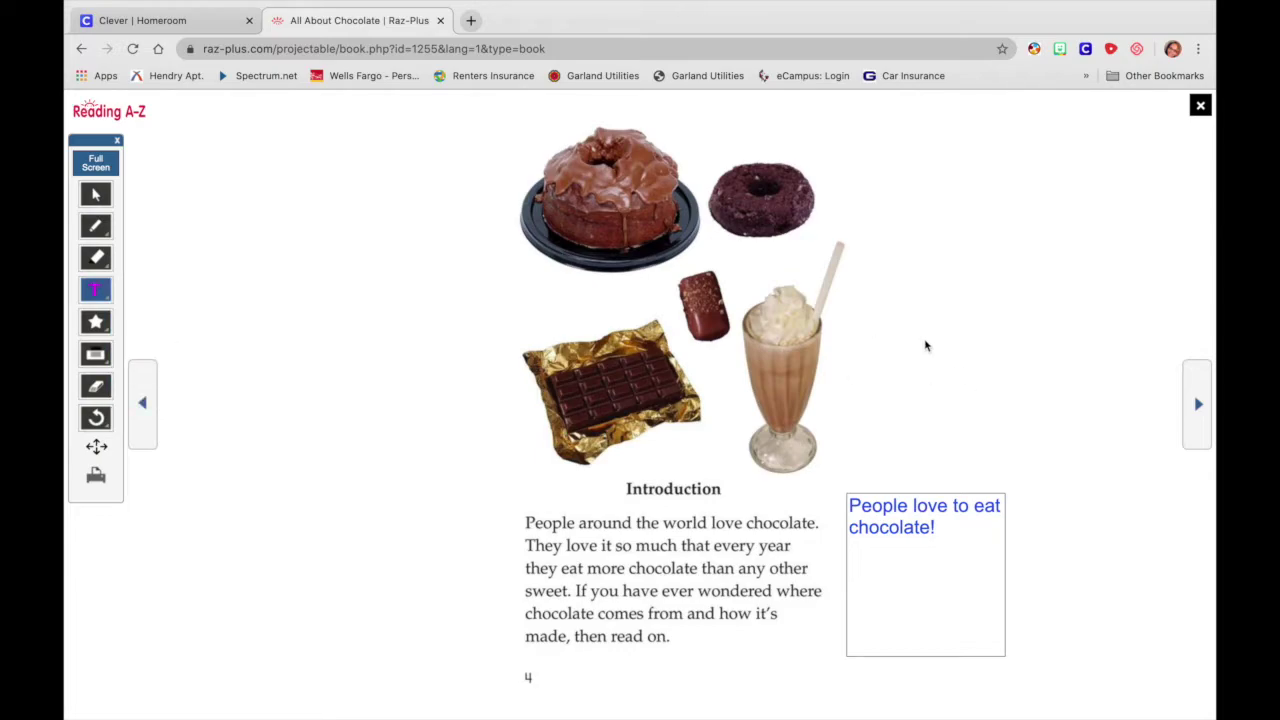
pyautogui.click(871, 324)
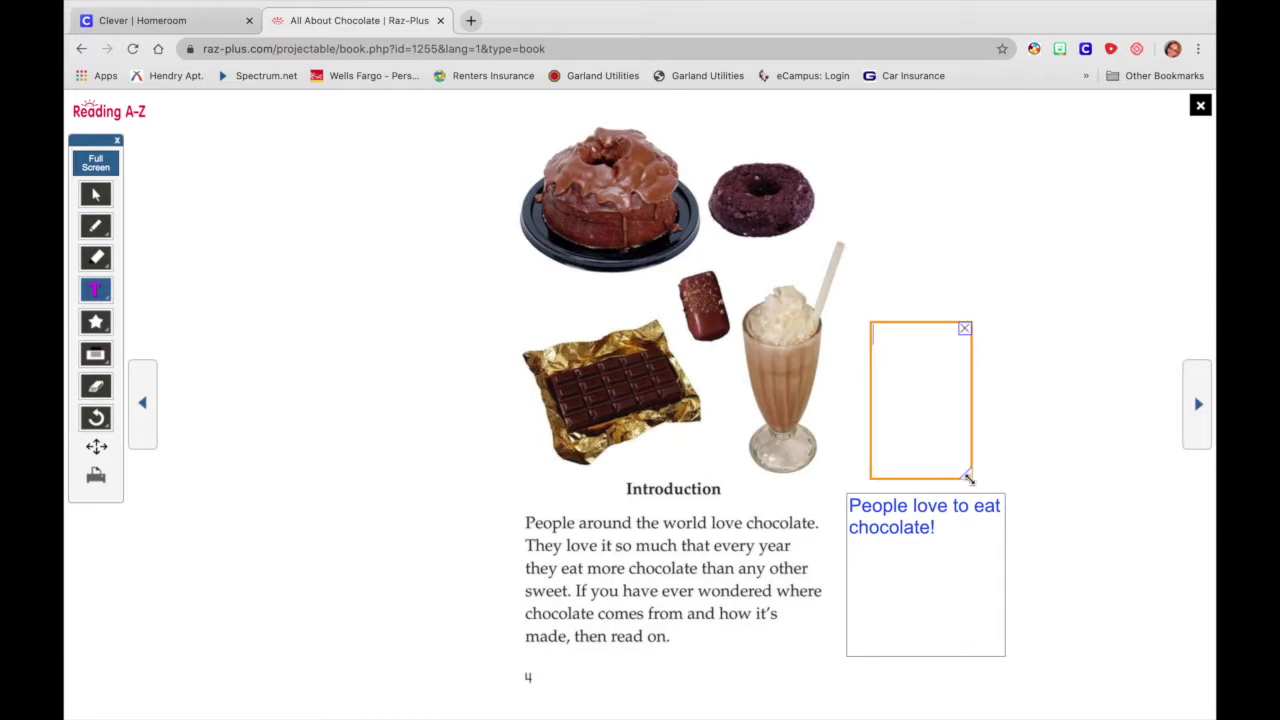
pyautogui.click(968, 479)
pyautogui.moveTo(968, 477); pyautogui.dragTo(1053, 465)
pyautogui.click(955, 369)
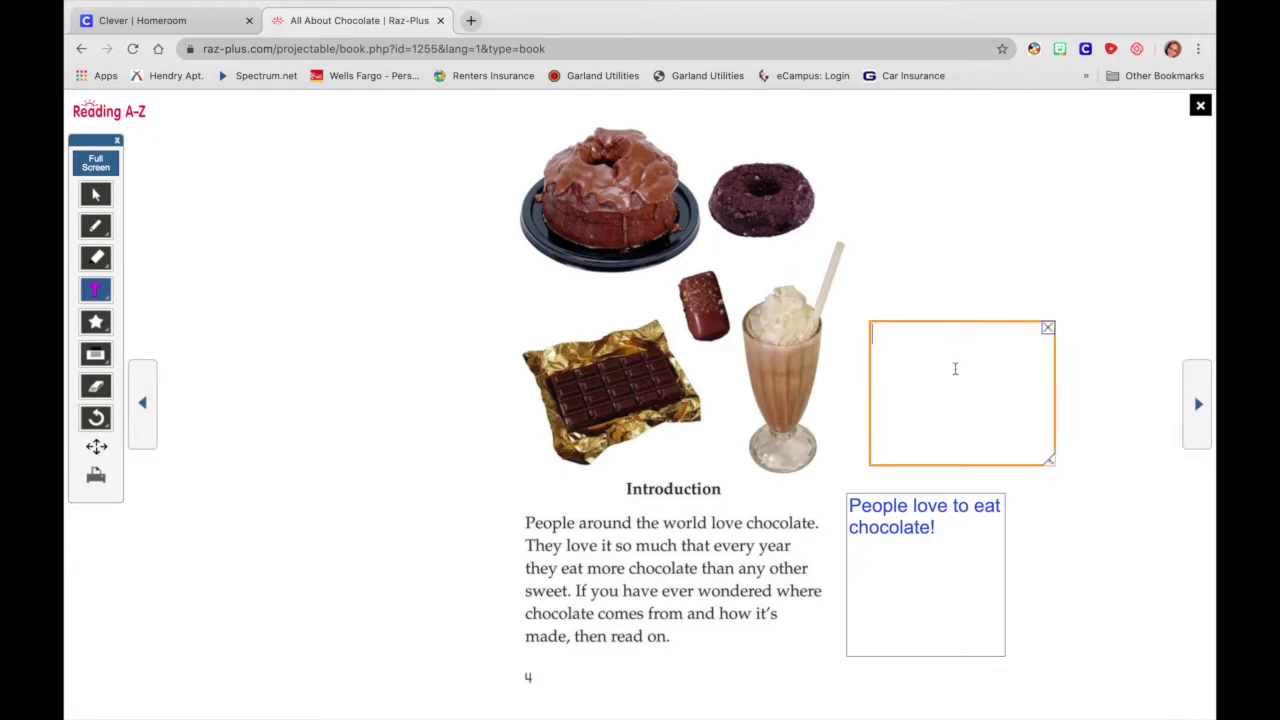
pyautogui.write('Introduction')
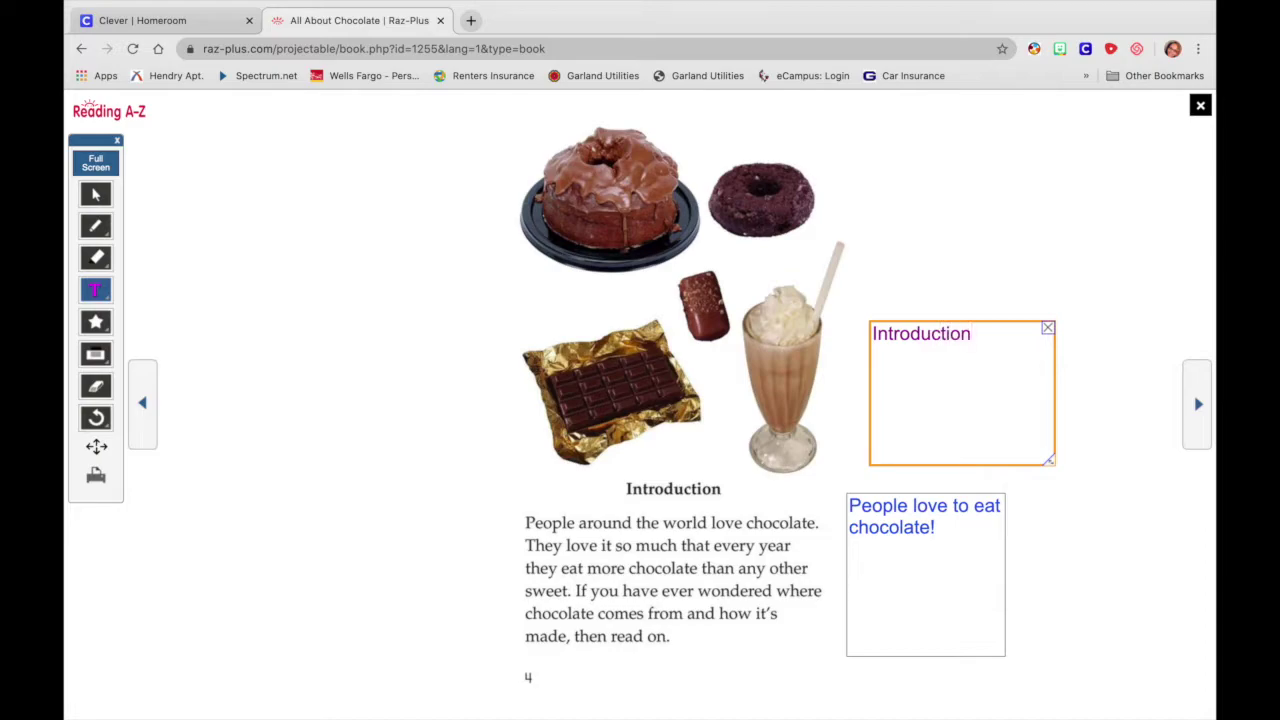
pyautogui.click(1106, 330)
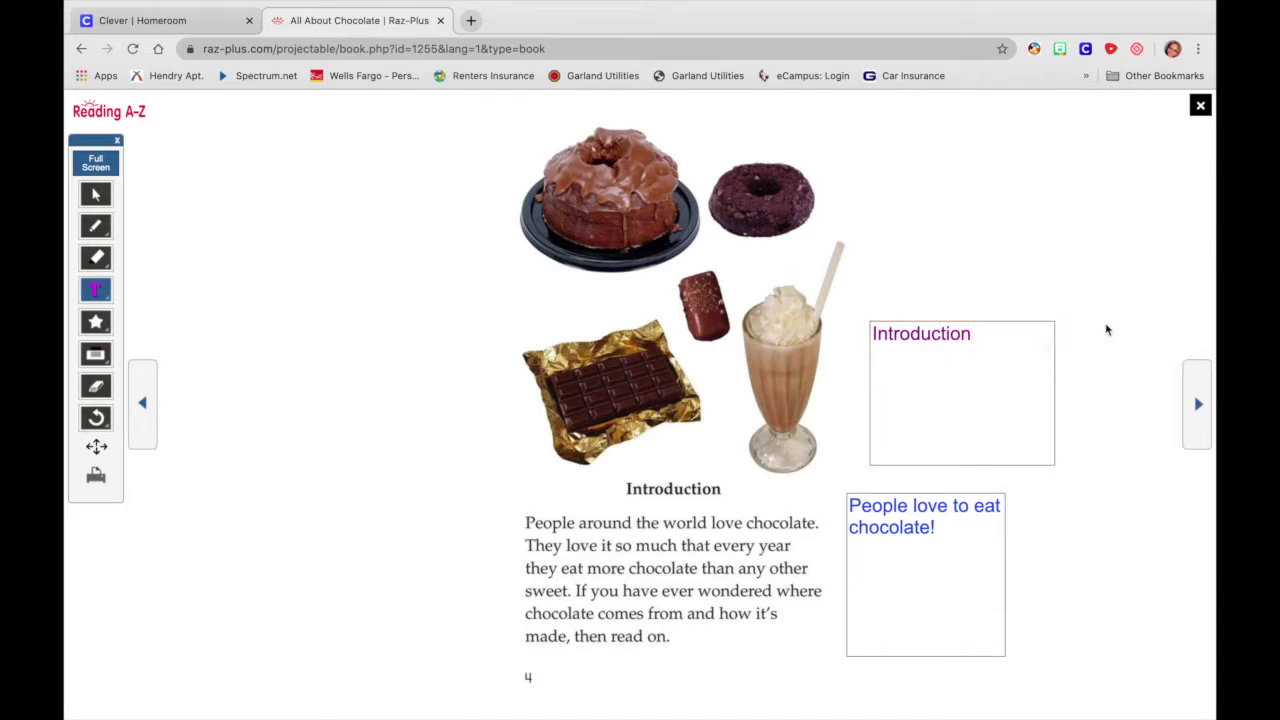
# - Page forward to page 6 and back to the Introduction page
pyautogui.click(1198, 404)
pyautogui.click(1198, 404)
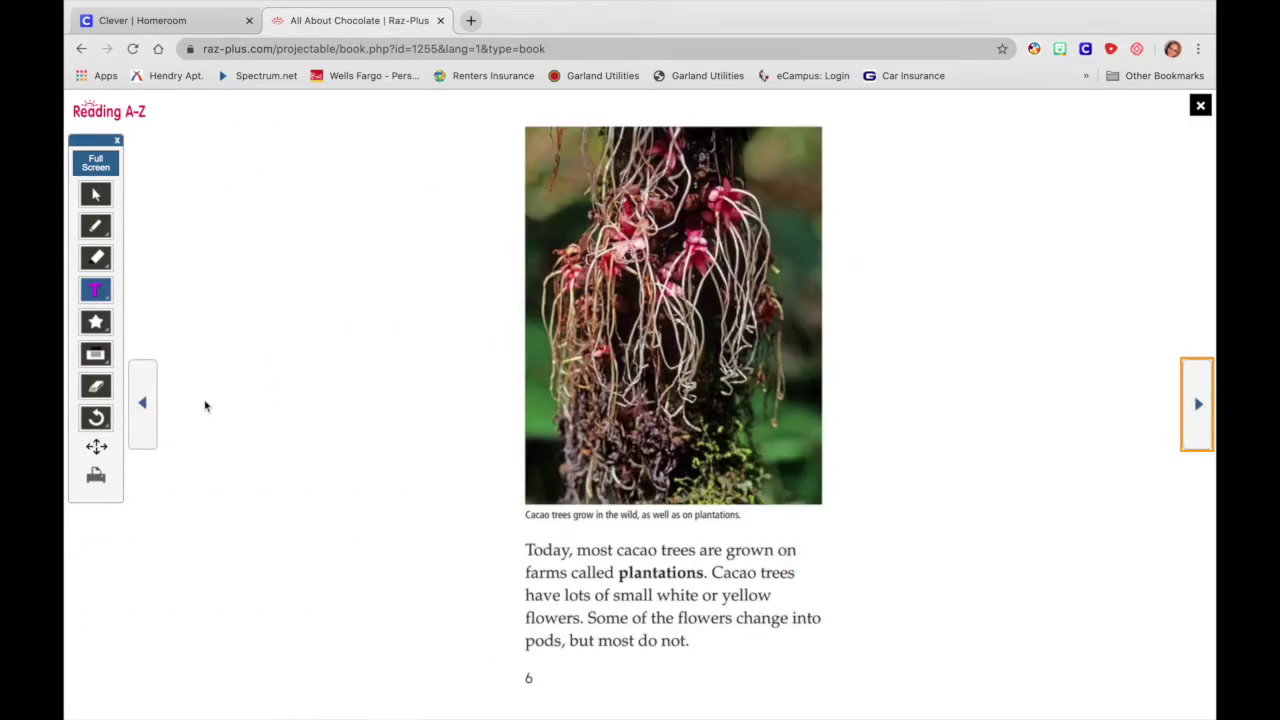
pyautogui.click(149, 410)
pyautogui.click(142, 408)
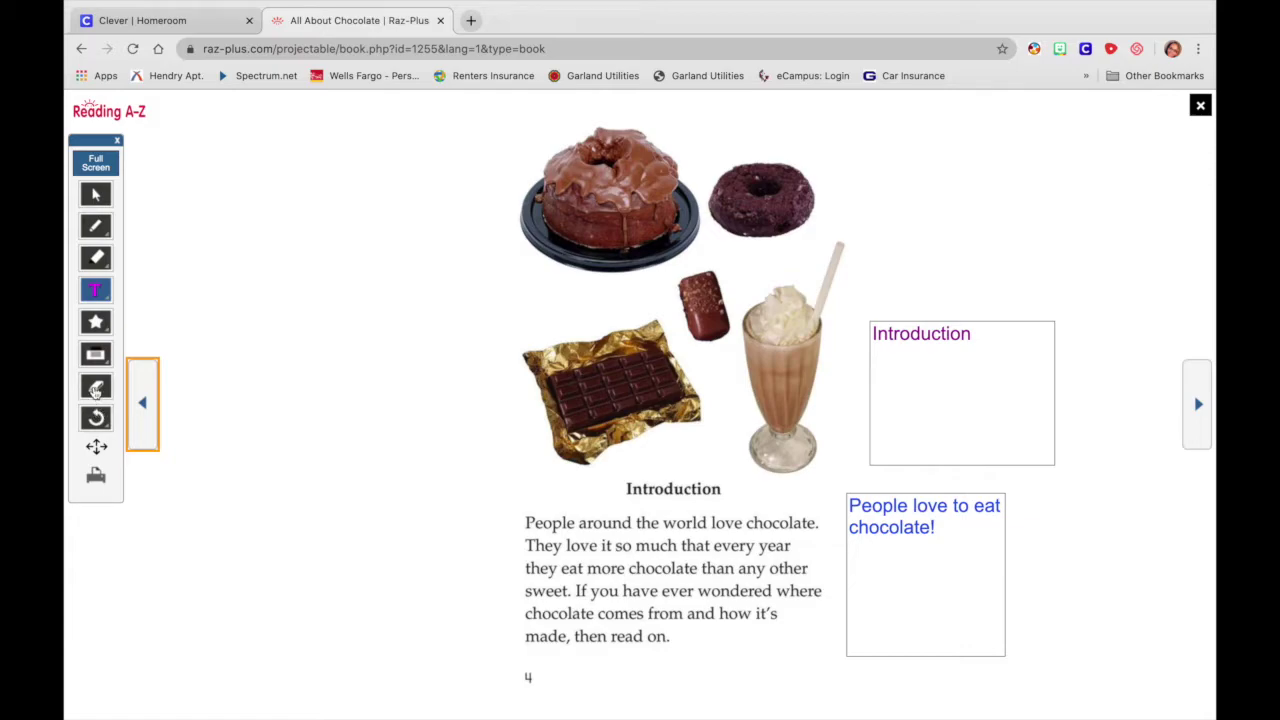
# - Reset the current page's annotations, confirm with OK, and dismiss the reset notice
pyautogui.click(97, 420)
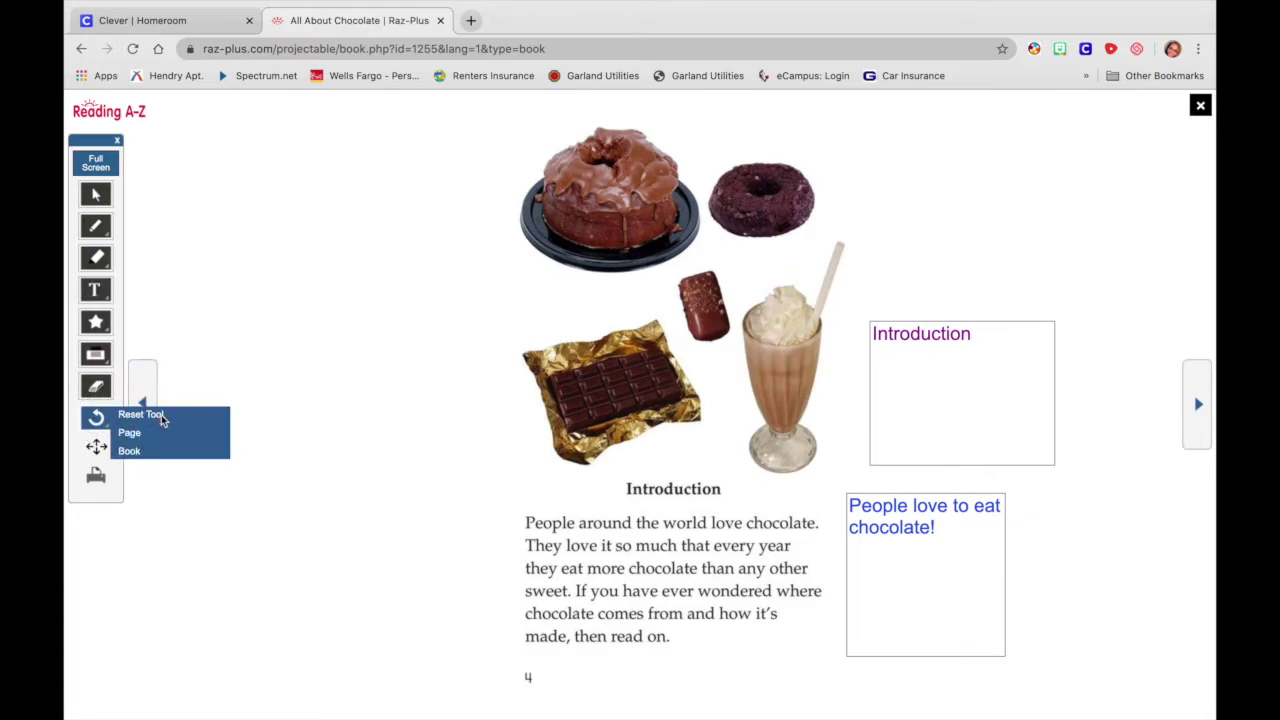
pyautogui.click(157, 441)
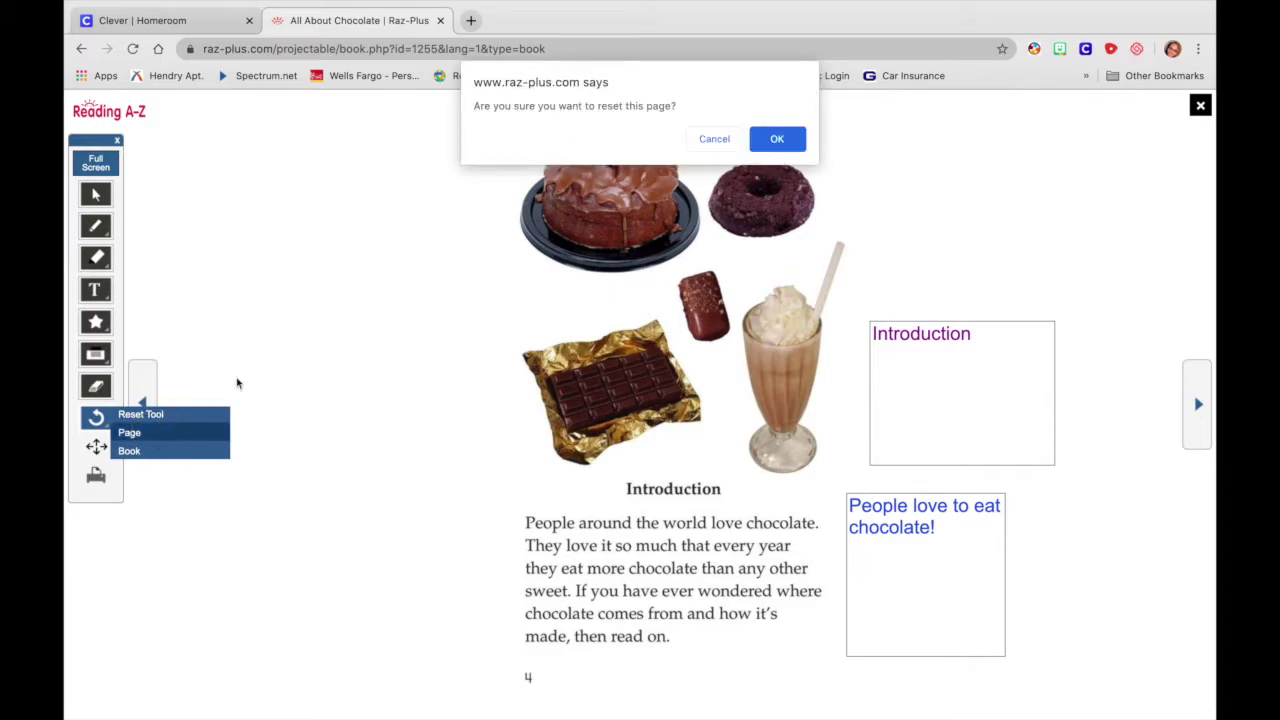
pyautogui.click(777, 139)
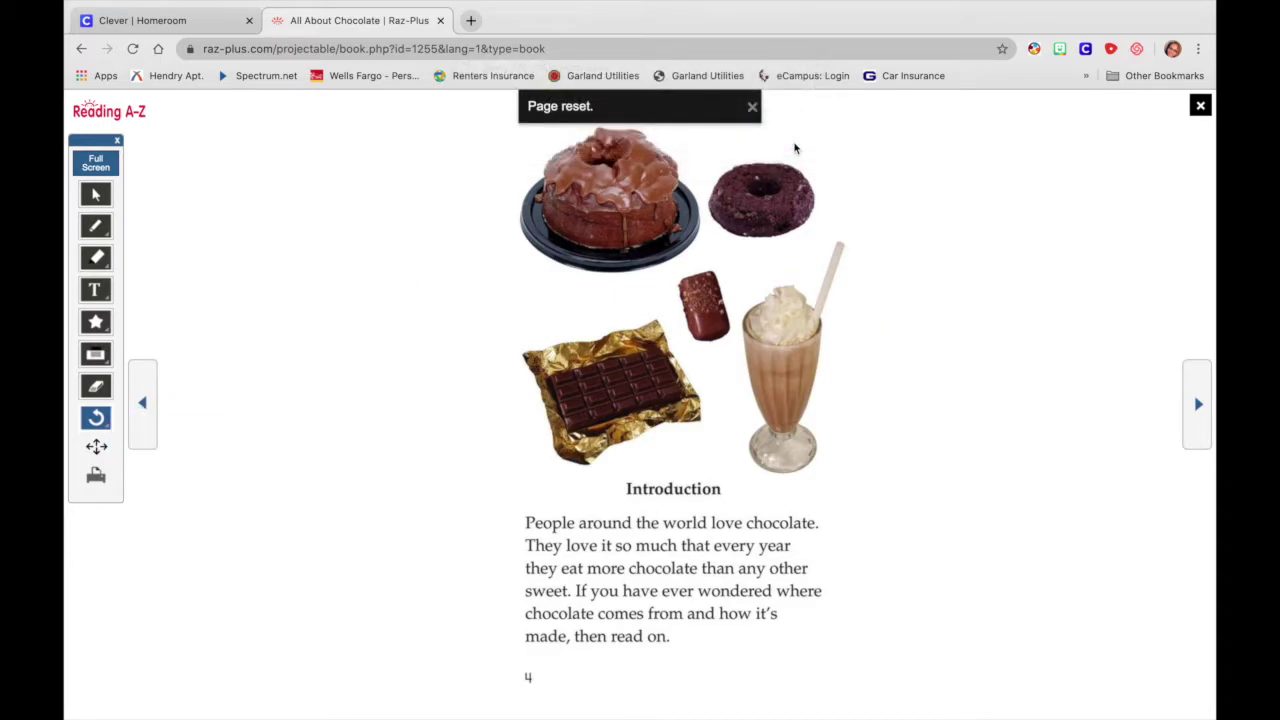
pyautogui.click(753, 108)
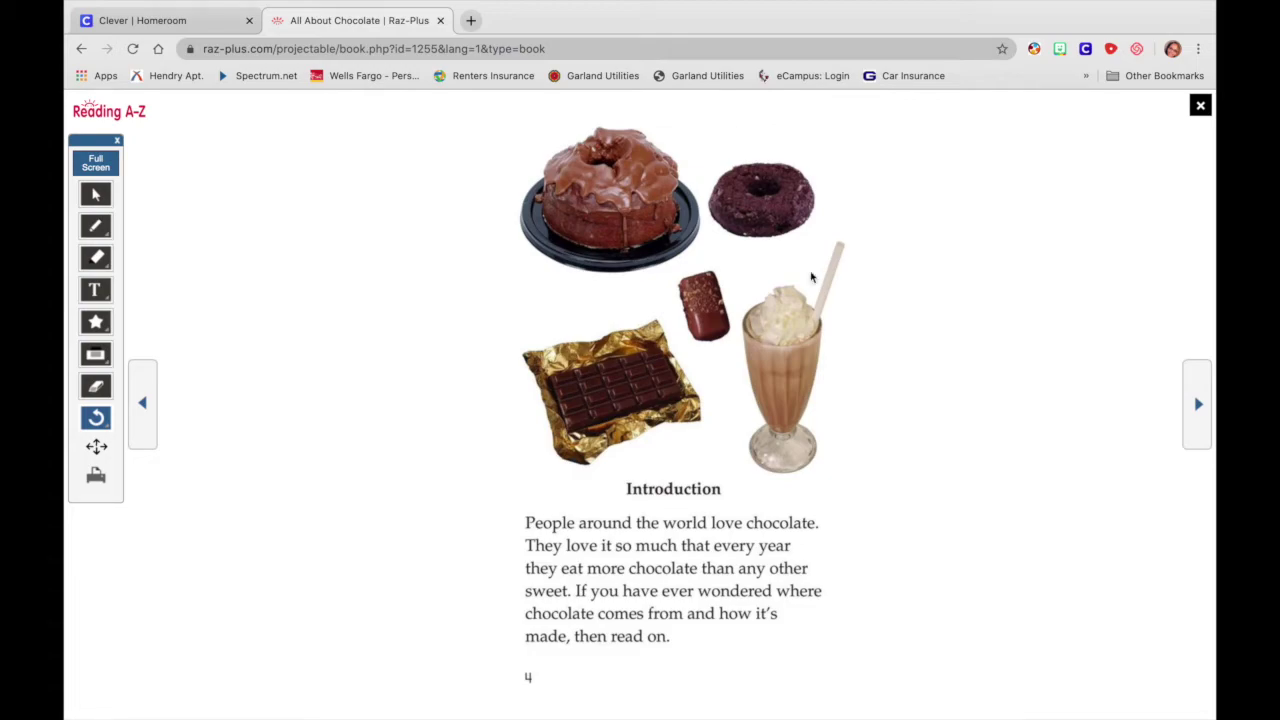
# - Page through pages 5–10 to the fermentation page, then return to the book details page
pyautogui.click(1200, 403)
pyautogui.click(1200, 403)
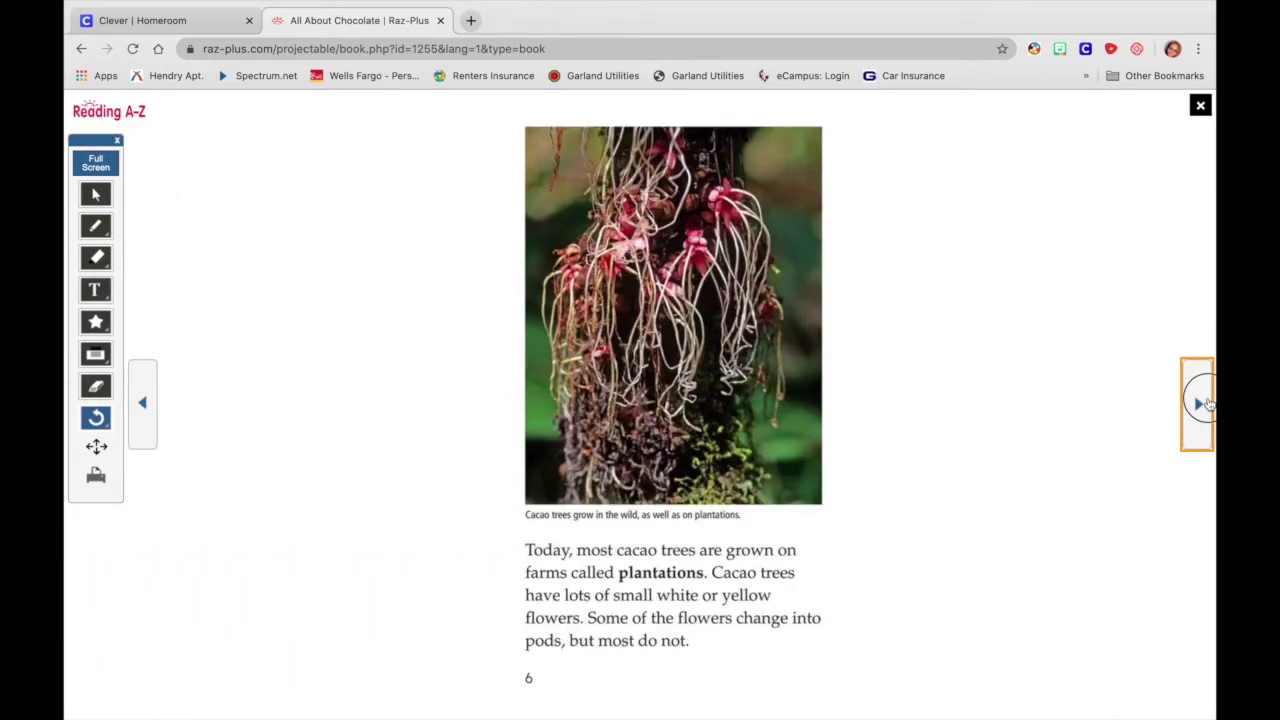
pyautogui.click(1200, 403)
pyautogui.click(1200, 403)
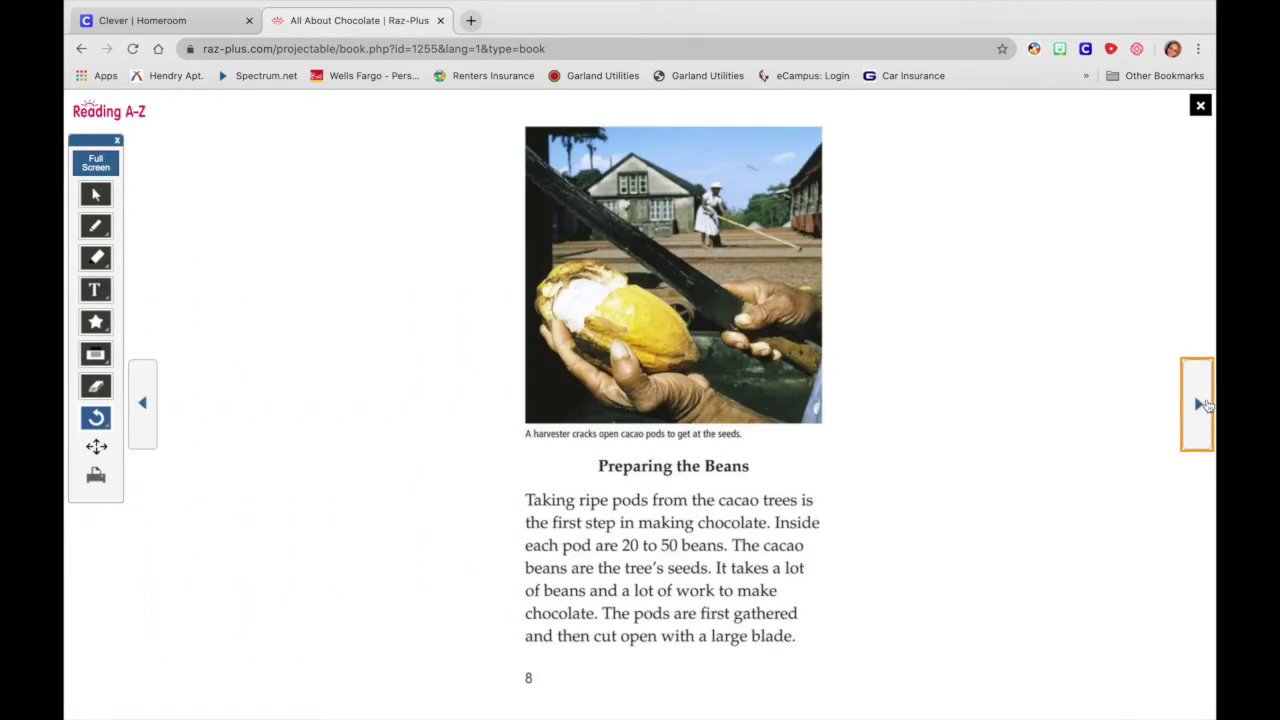
pyautogui.click(1200, 403)
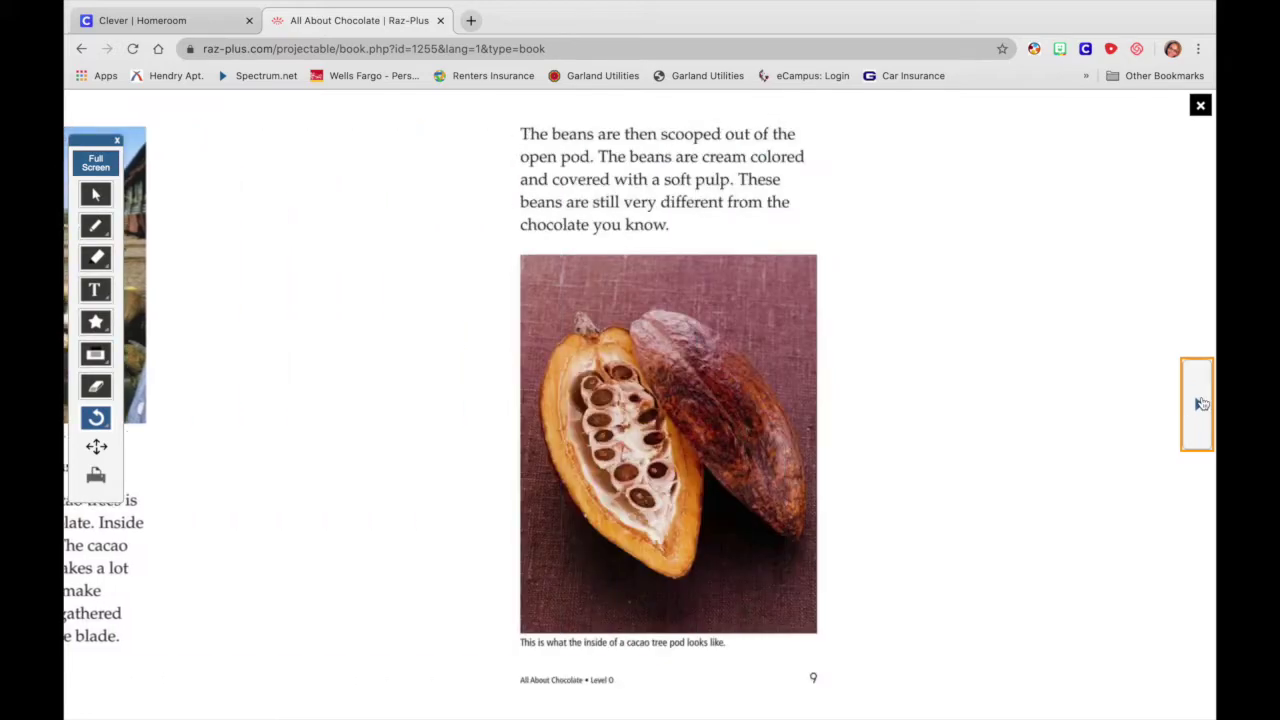
pyautogui.click(1201, 403)
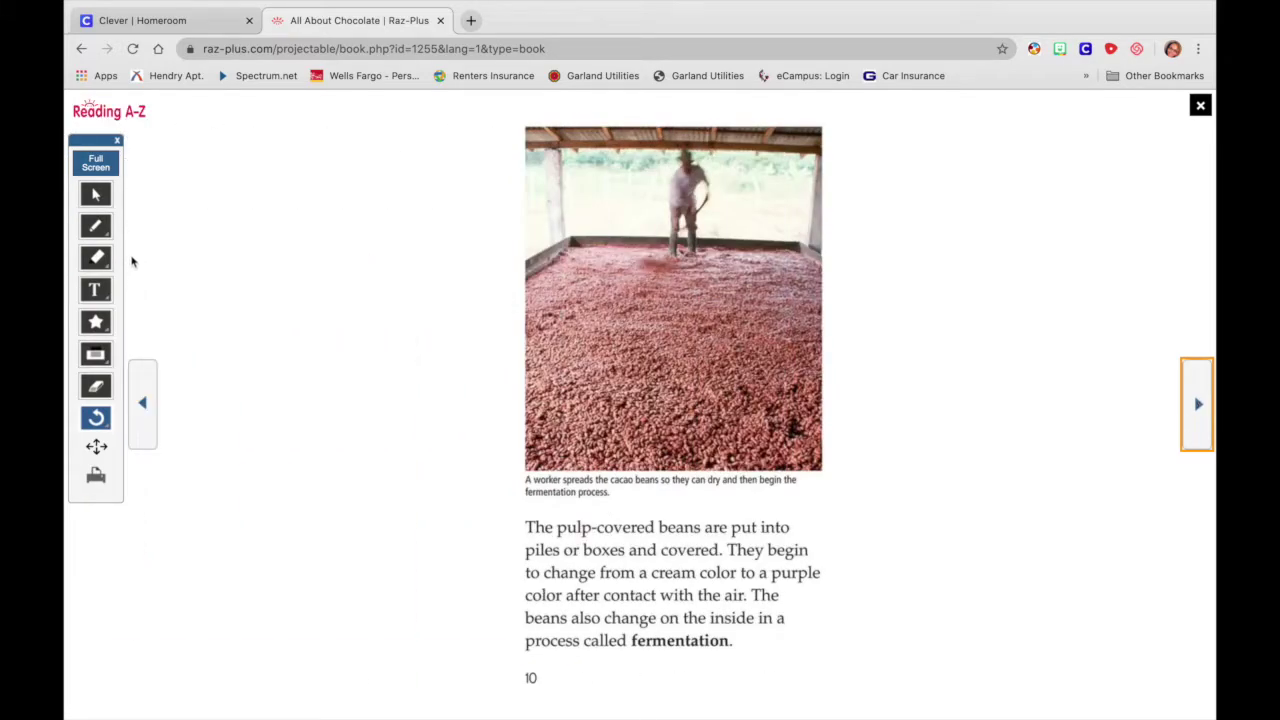
pyautogui.click(112, 113)
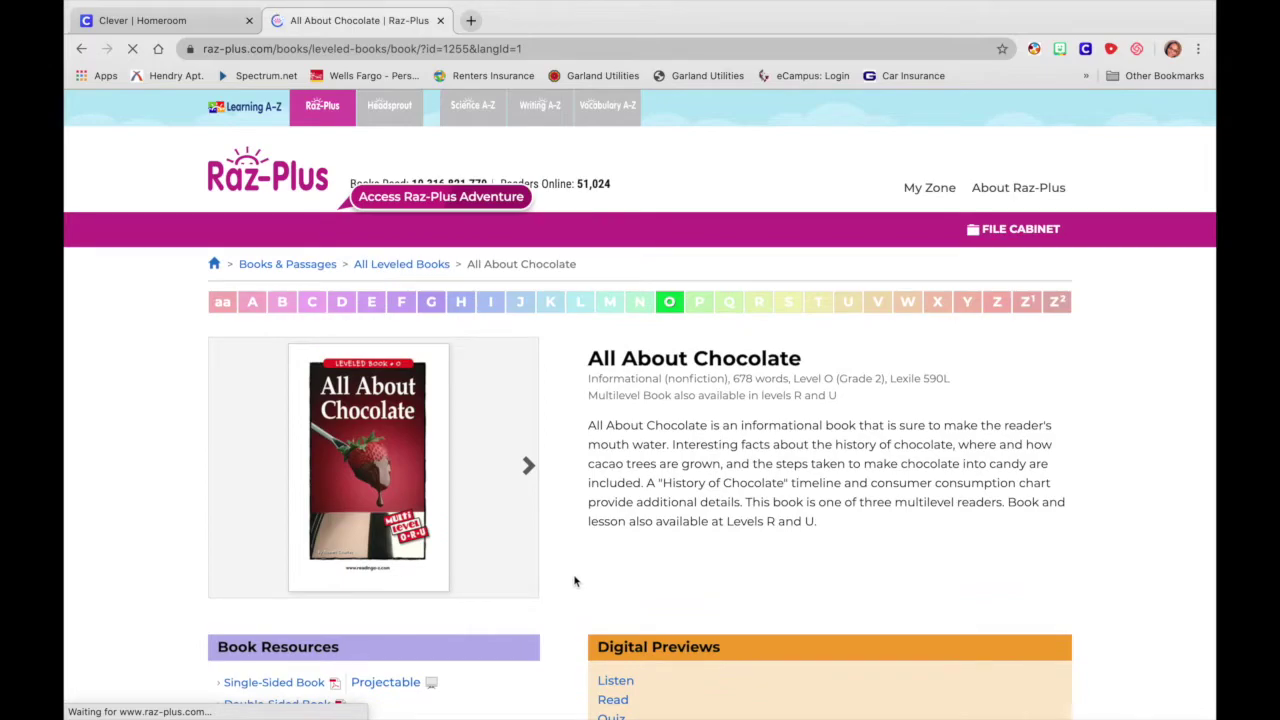
pyautogui.scroll(-3, 574, 581)
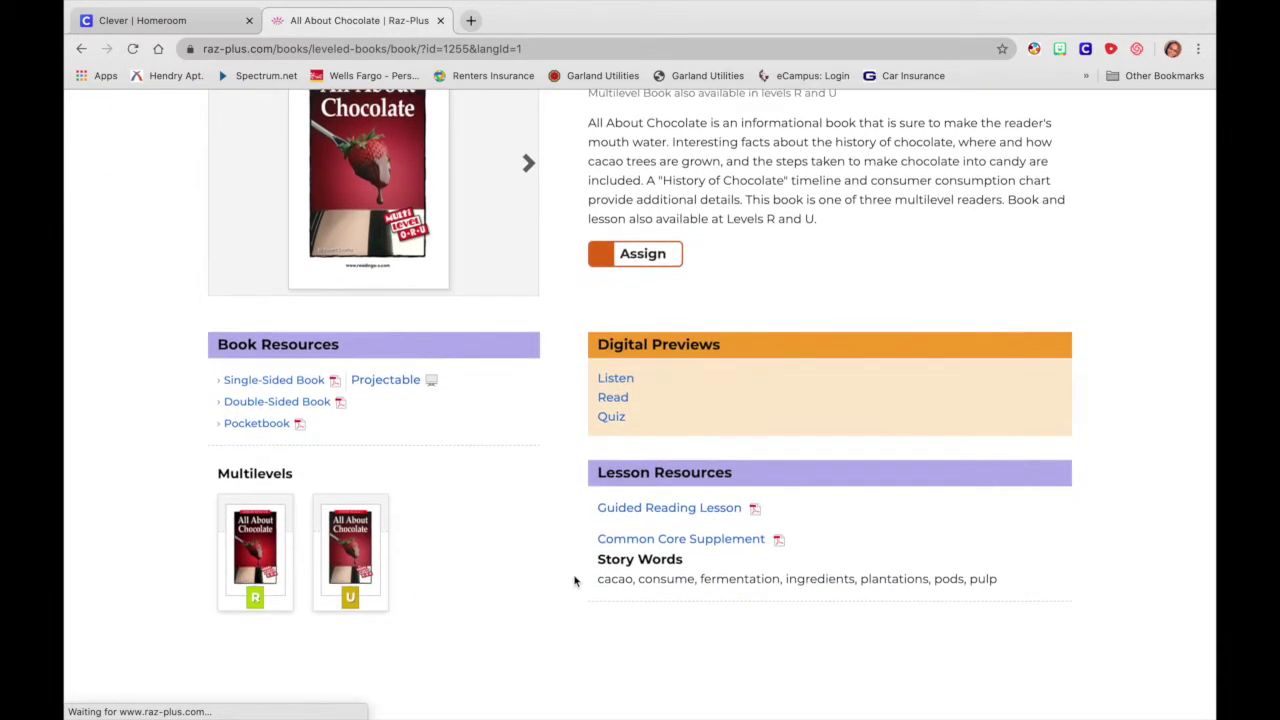
pyautogui.scroll(-2, 574, 581)
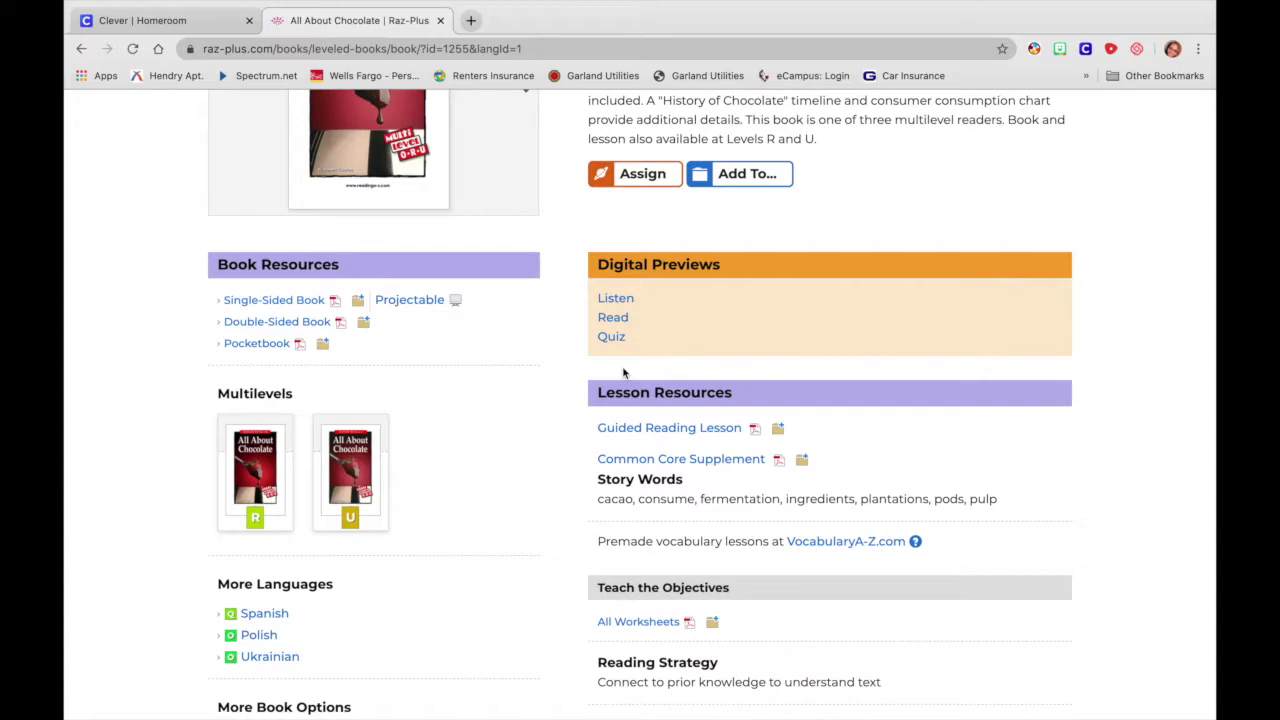
pyautogui.click(613, 300)
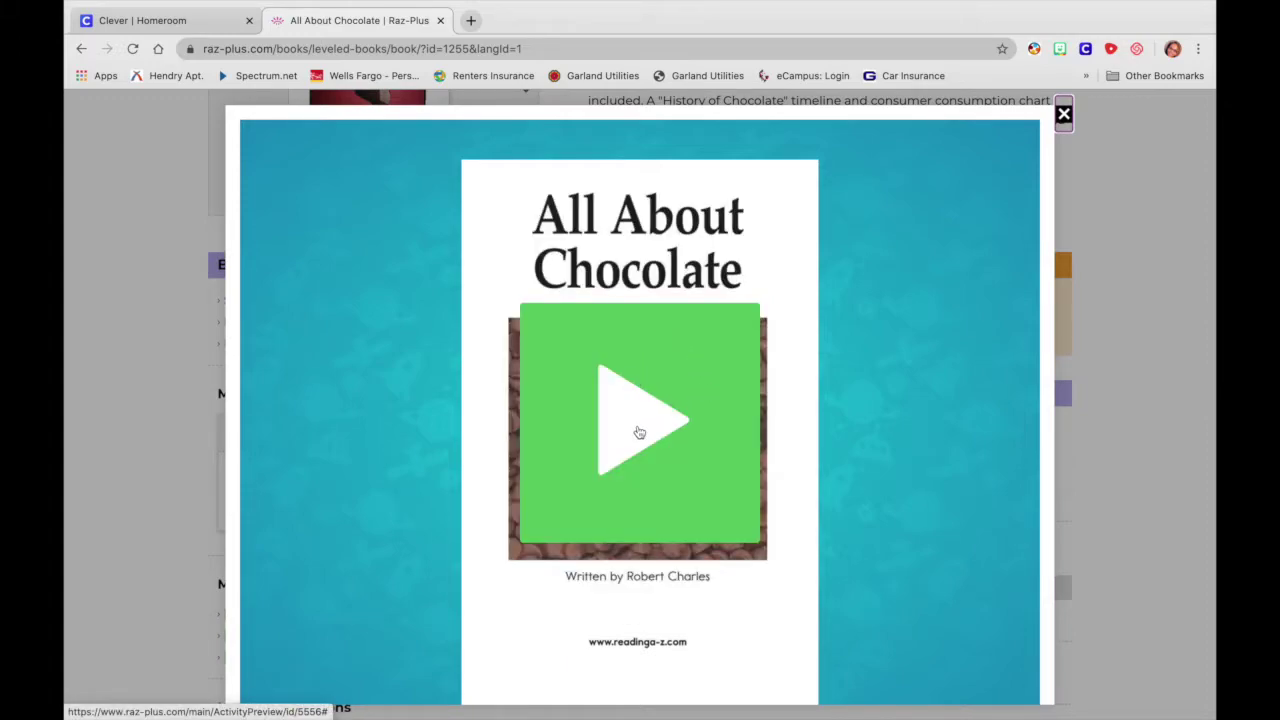
pyautogui.click(639, 432)
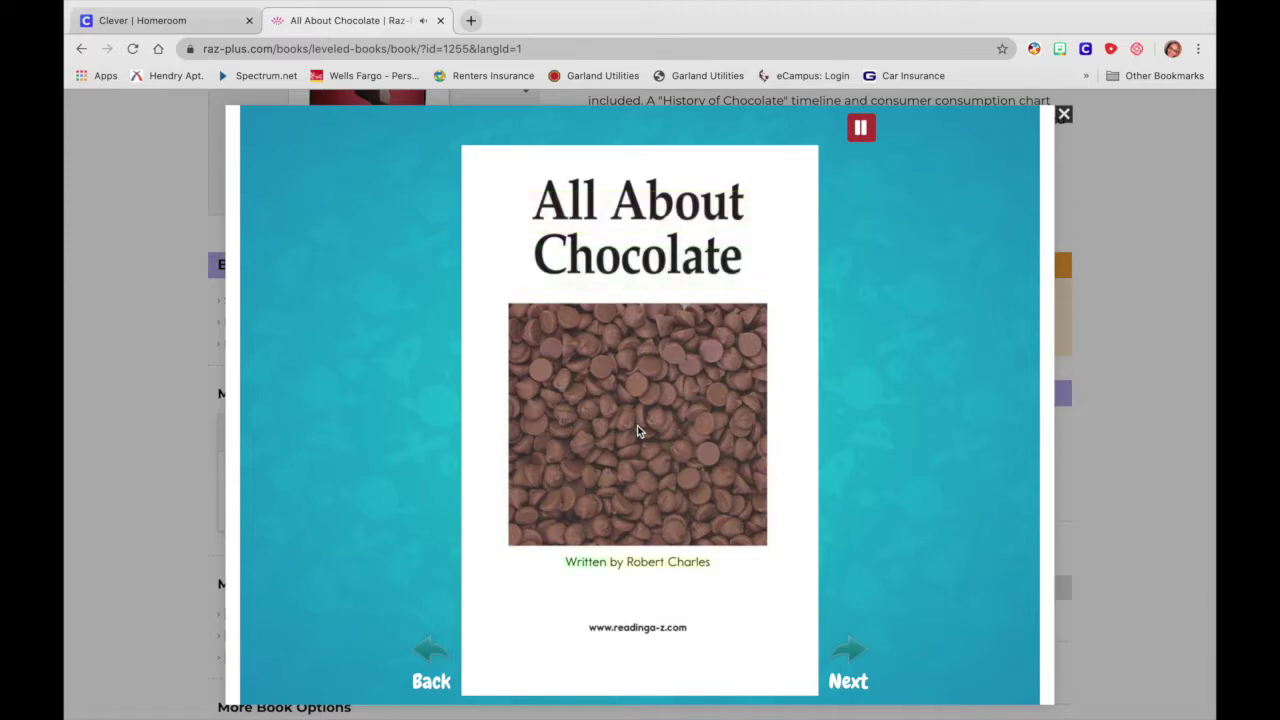
pyautogui.click(856, 651)
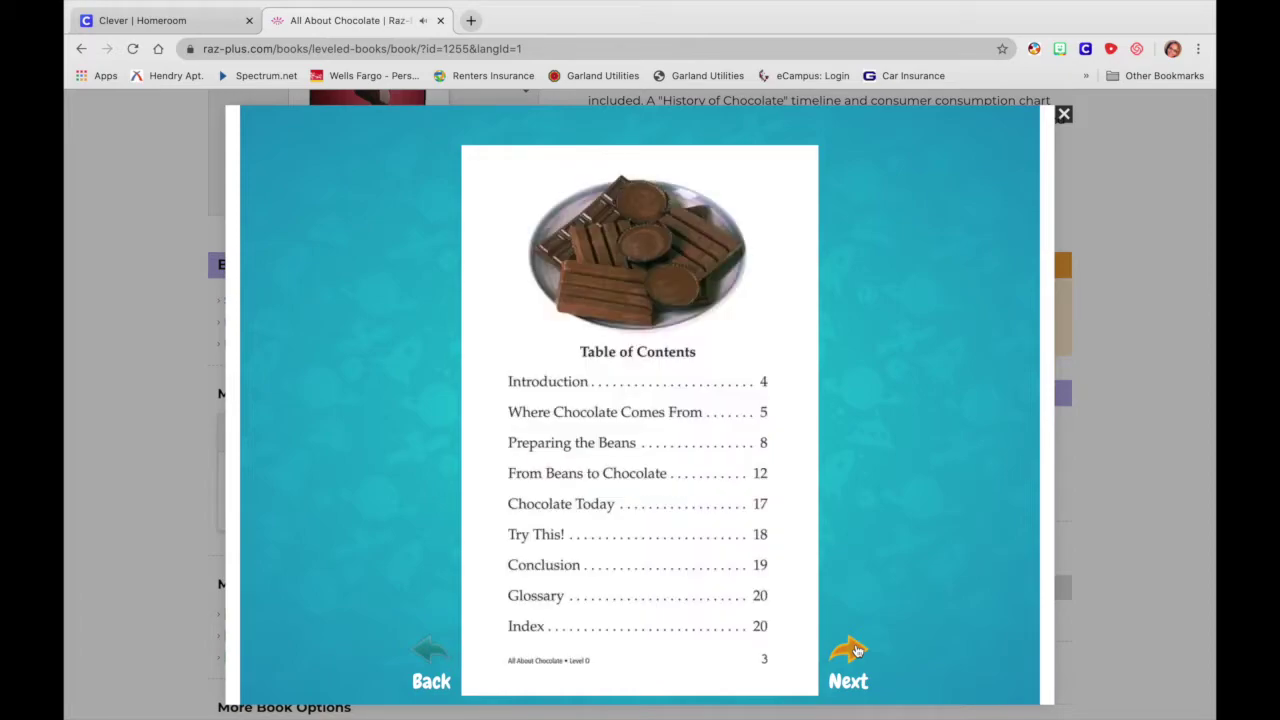
pyautogui.click(856, 651)
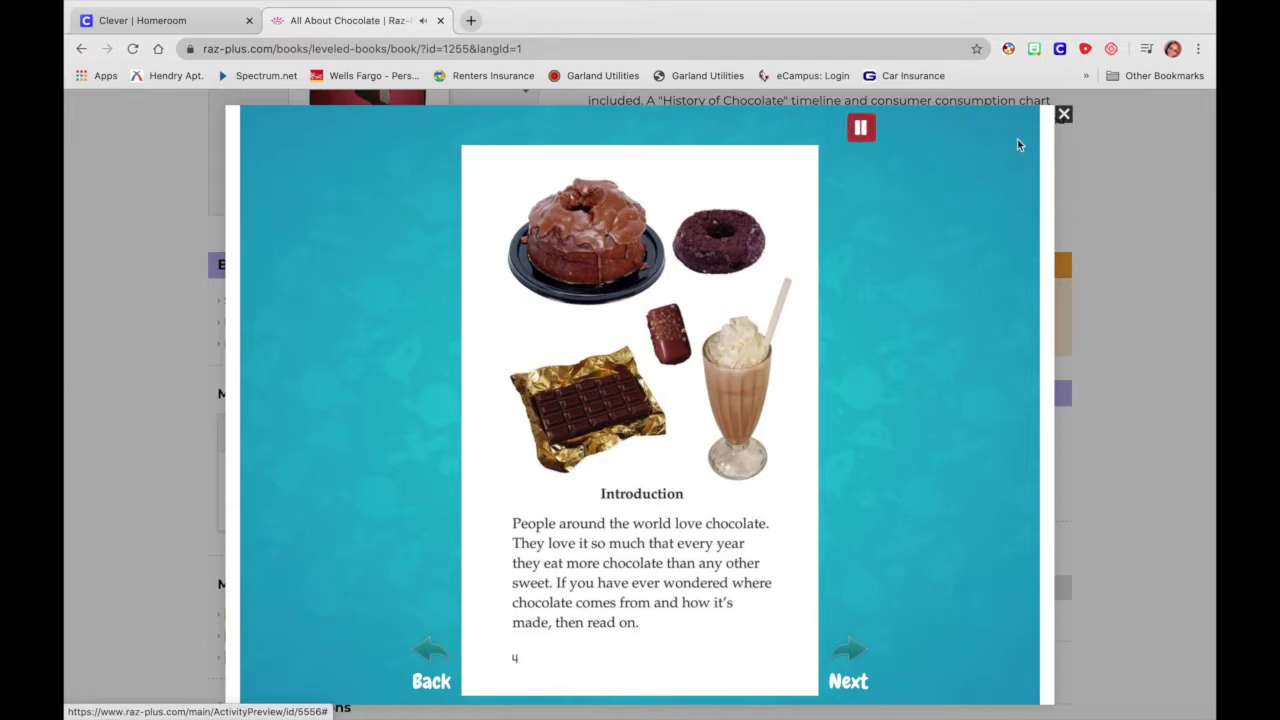
pyautogui.click(1064, 116)
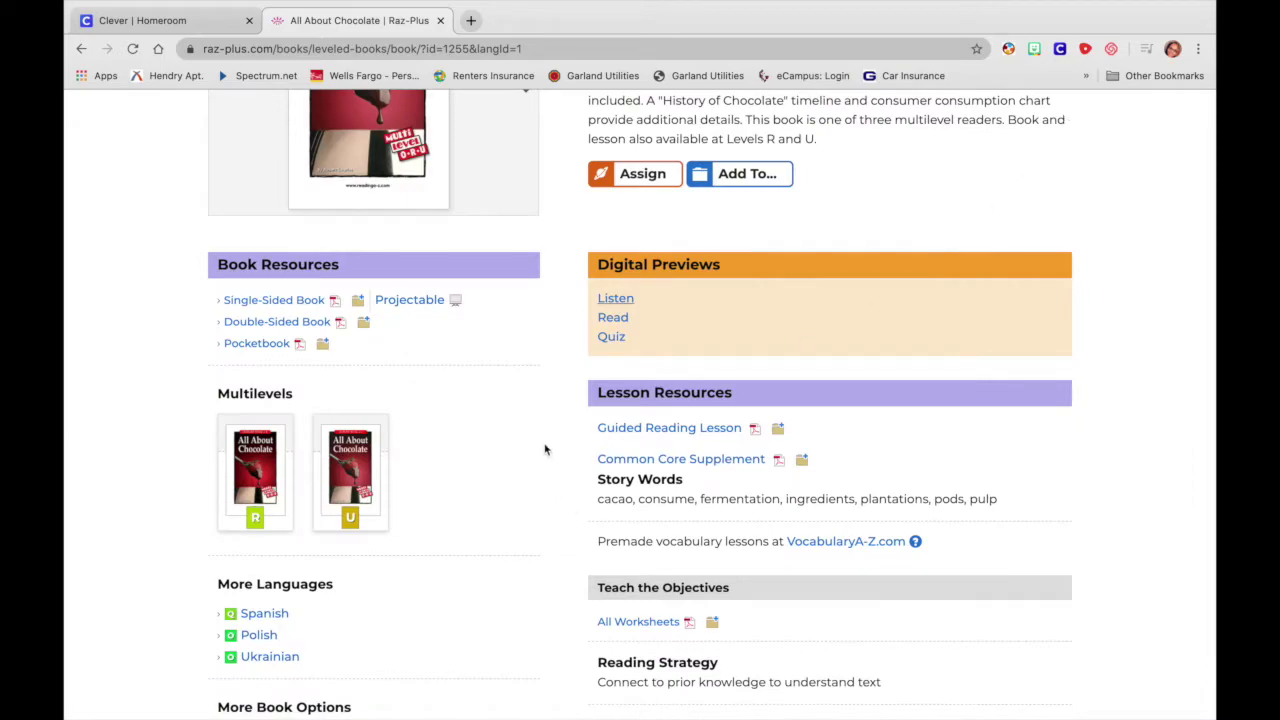
pyautogui.scroll(-2, 545, 450)
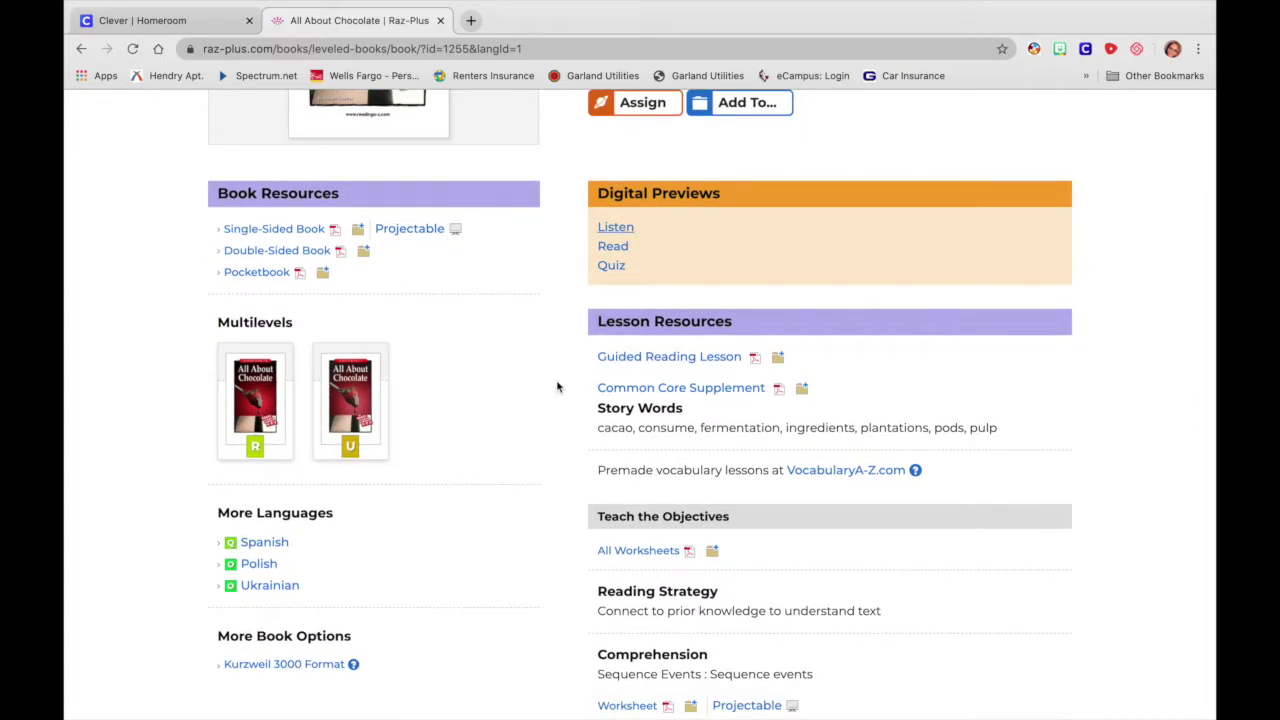
# - Open the Guided Reading Lesson PDF for All About Chocolate and scroll through its opening pages
pyautogui.click(704, 364)
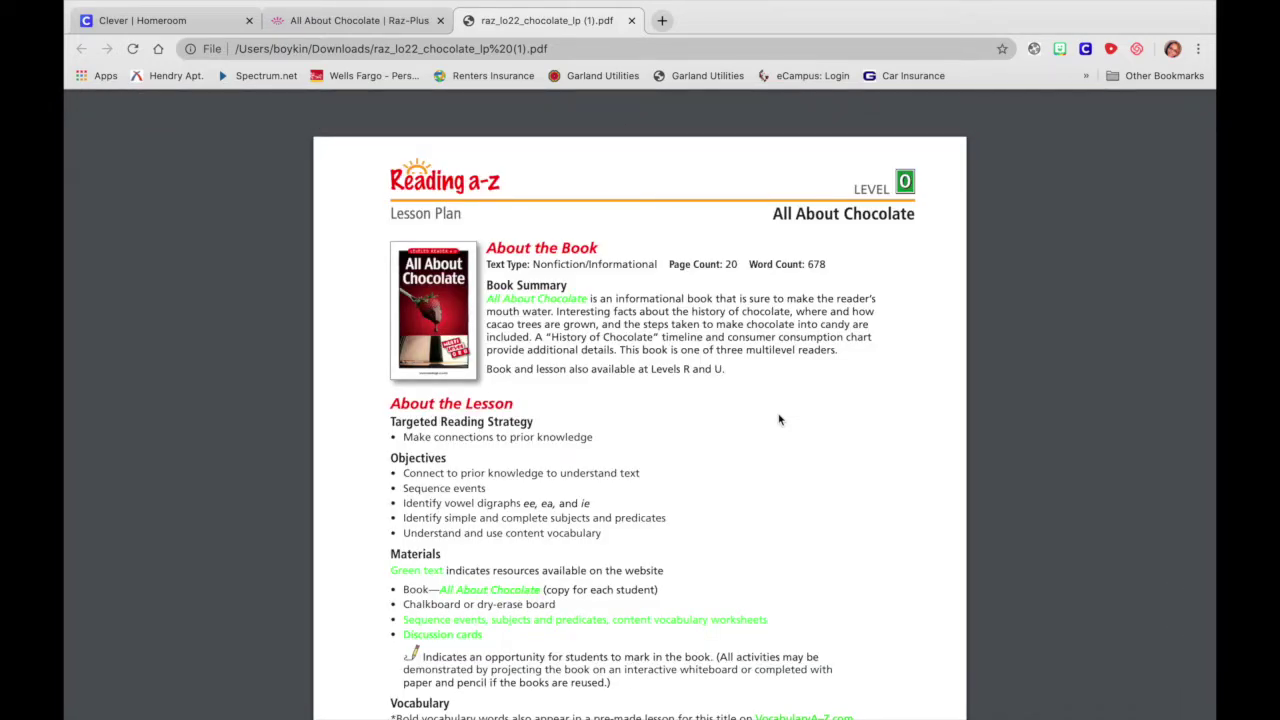
pyautogui.scroll(-3, 657, 430)
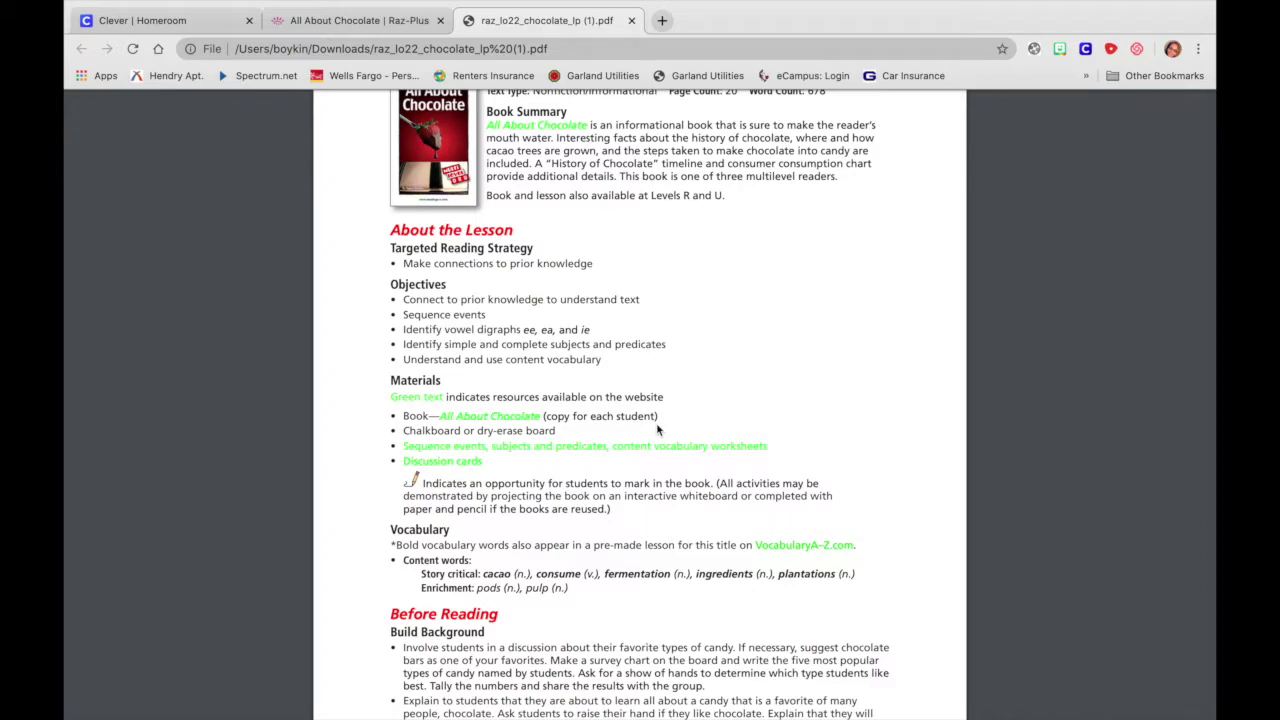
pyautogui.scroll(1, 646, 377)
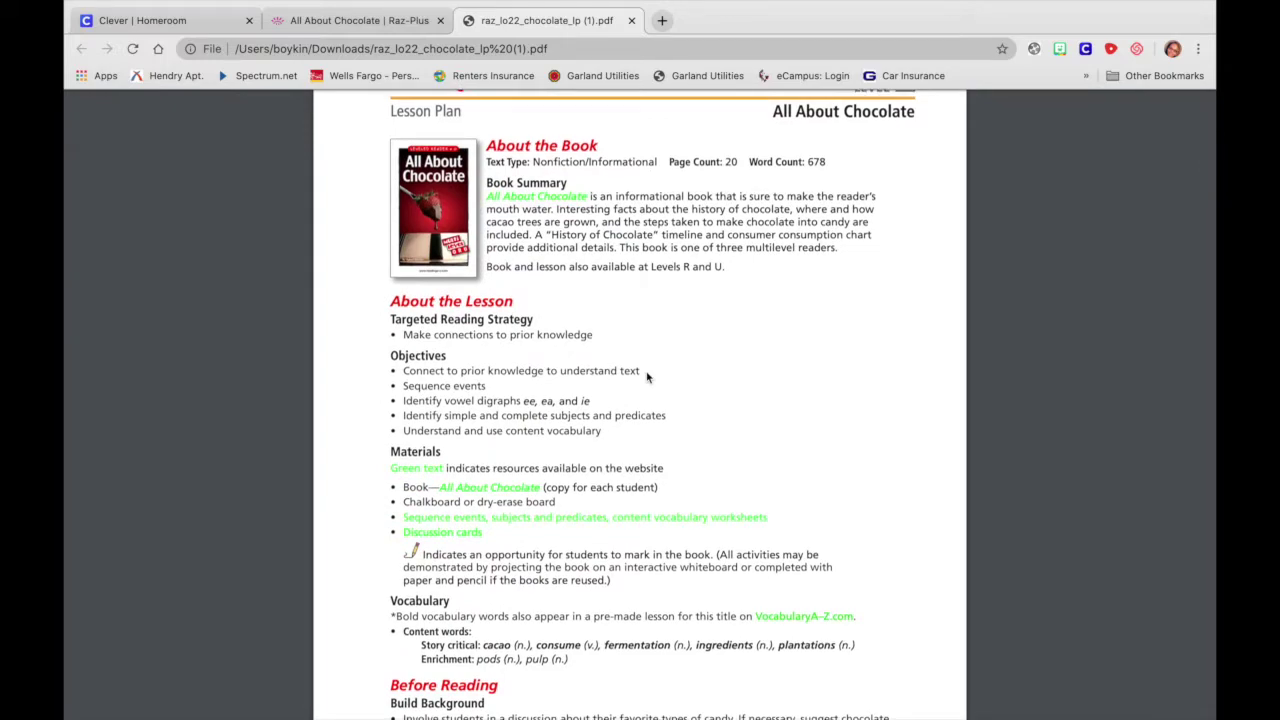
pyautogui.scroll(-3, 646, 377)
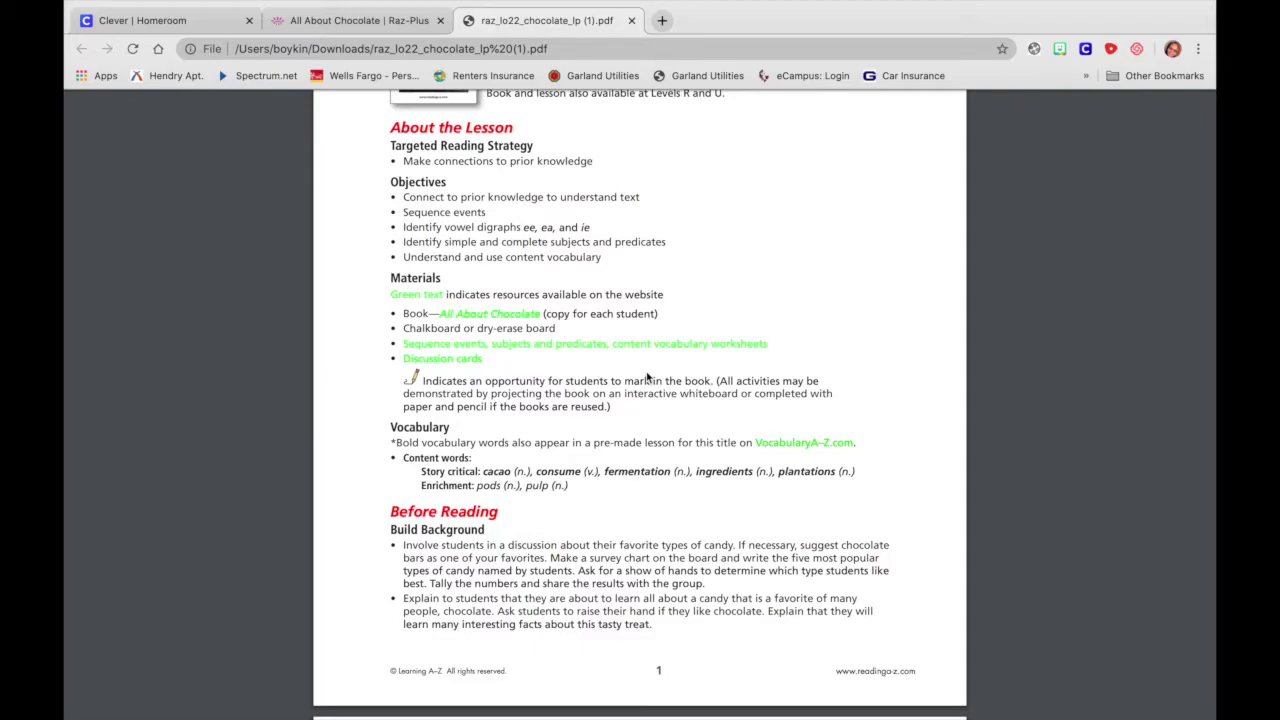
pyautogui.scroll(-6, 646, 377)
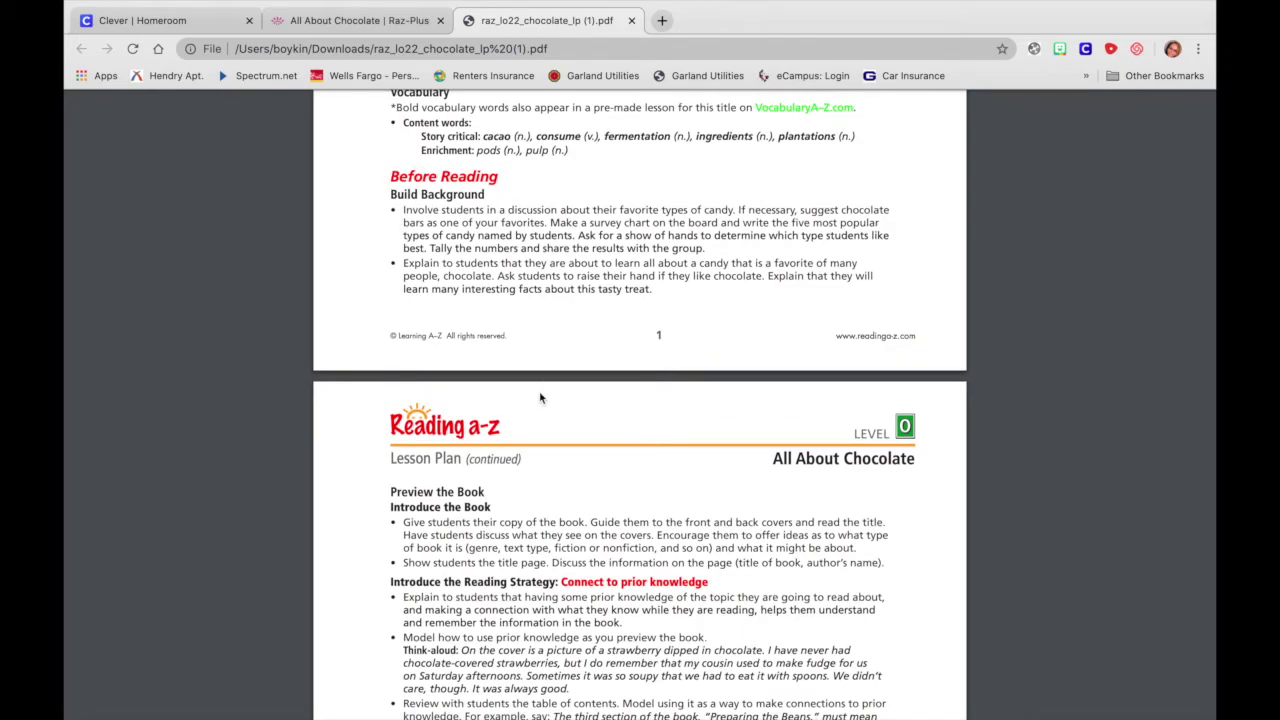
pyautogui.scroll(-2, 540, 398)
pyautogui.scroll(-8, 540, 398)
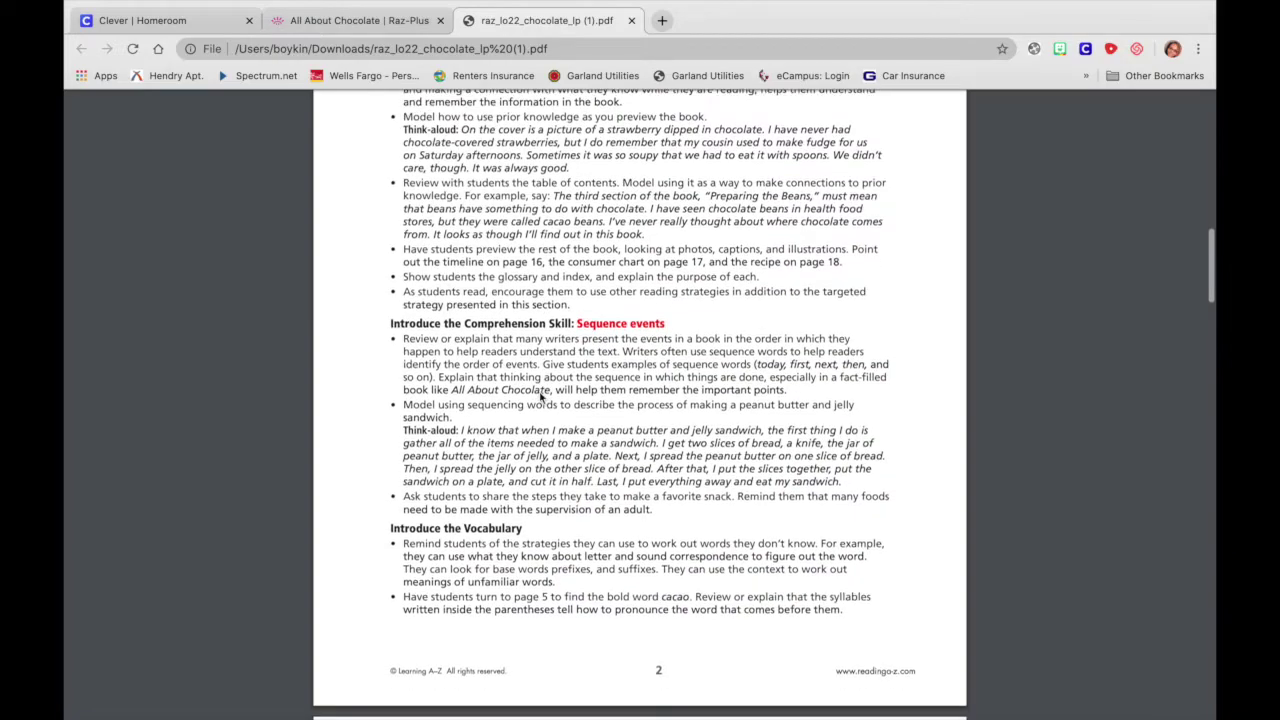
# - Scroll through the rest of the six-page lesson plan and back up to page 1
pyautogui.scroll(1, 540, 398)
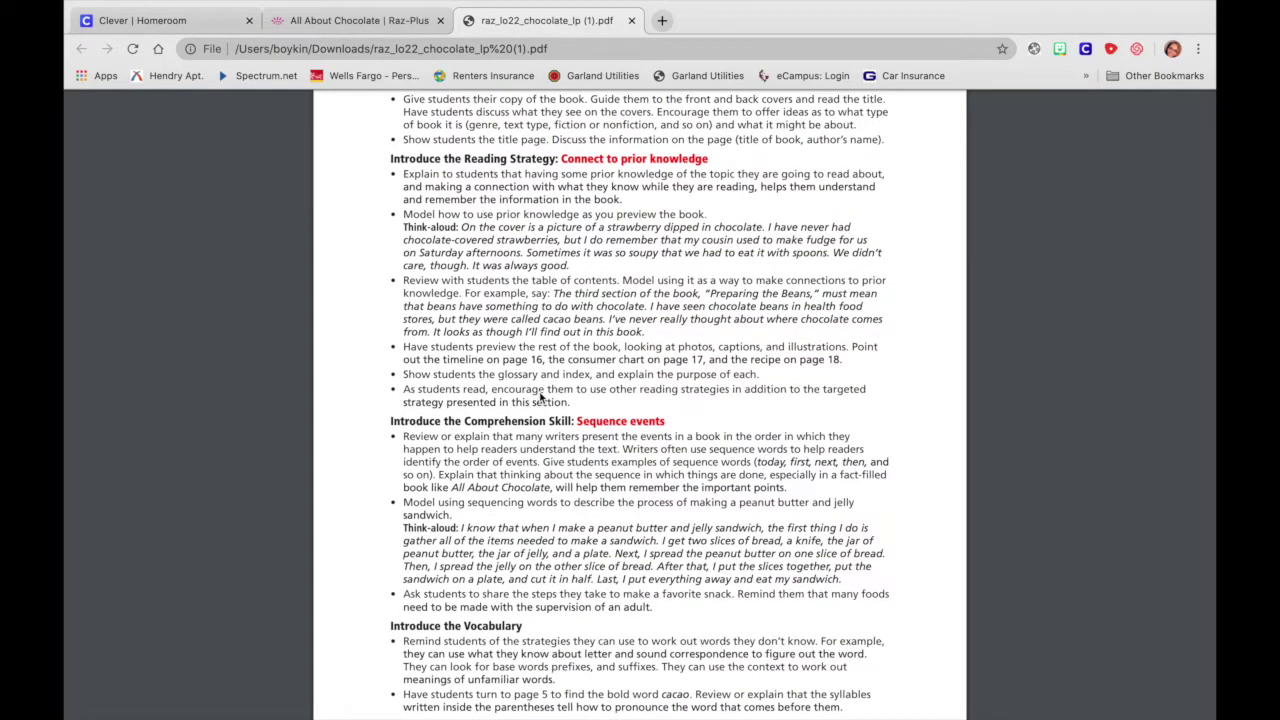
pyautogui.scroll(-10, 540, 397)
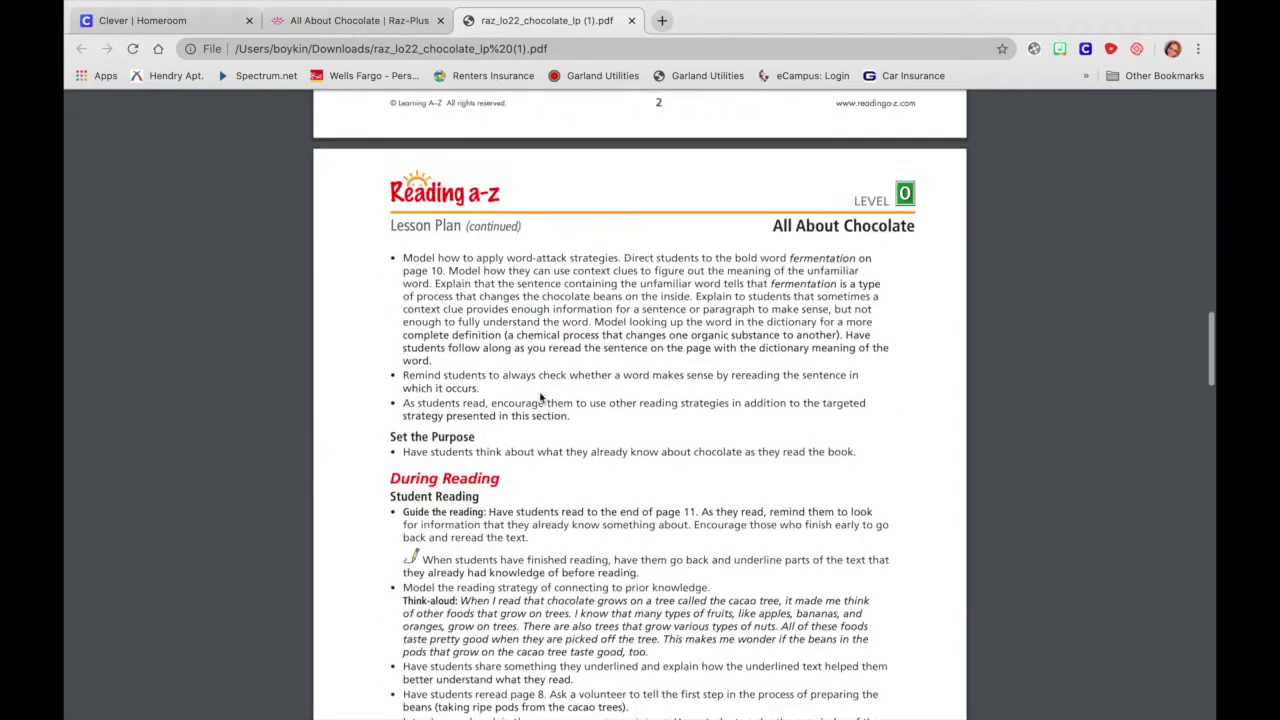
pyautogui.scroll(-3, 540, 397)
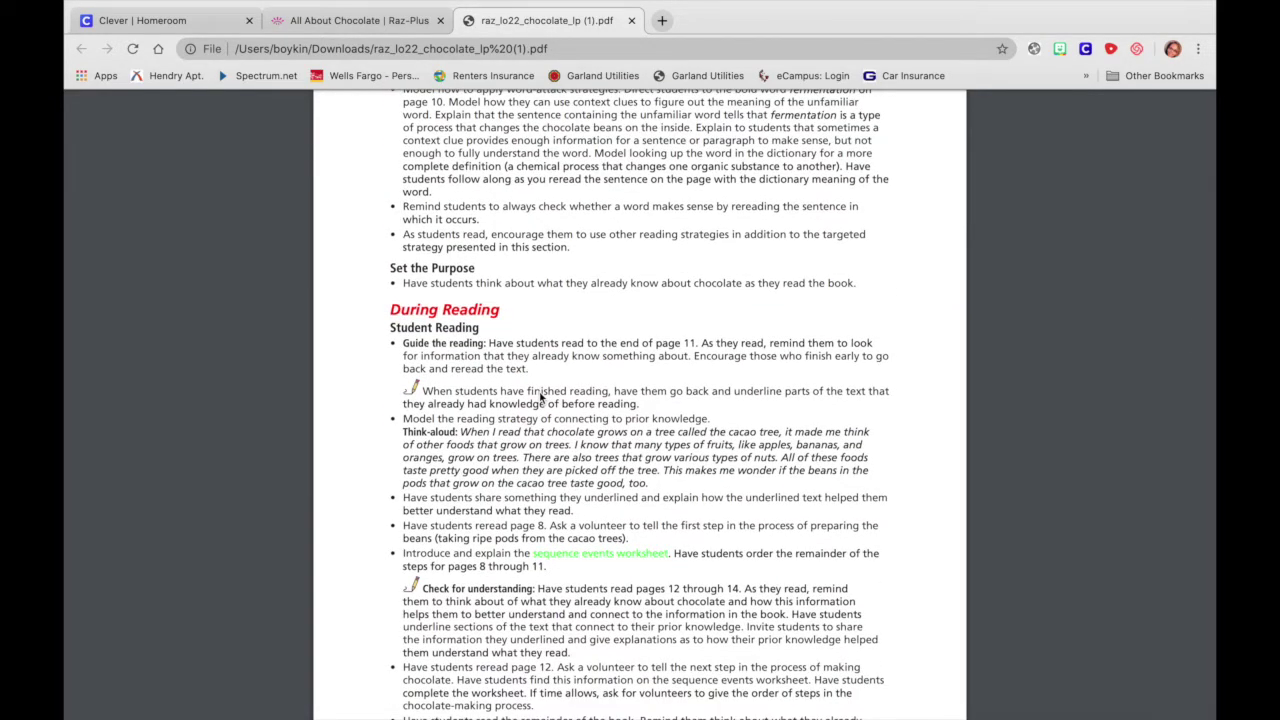
pyautogui.scroll(-10, 540, 397)
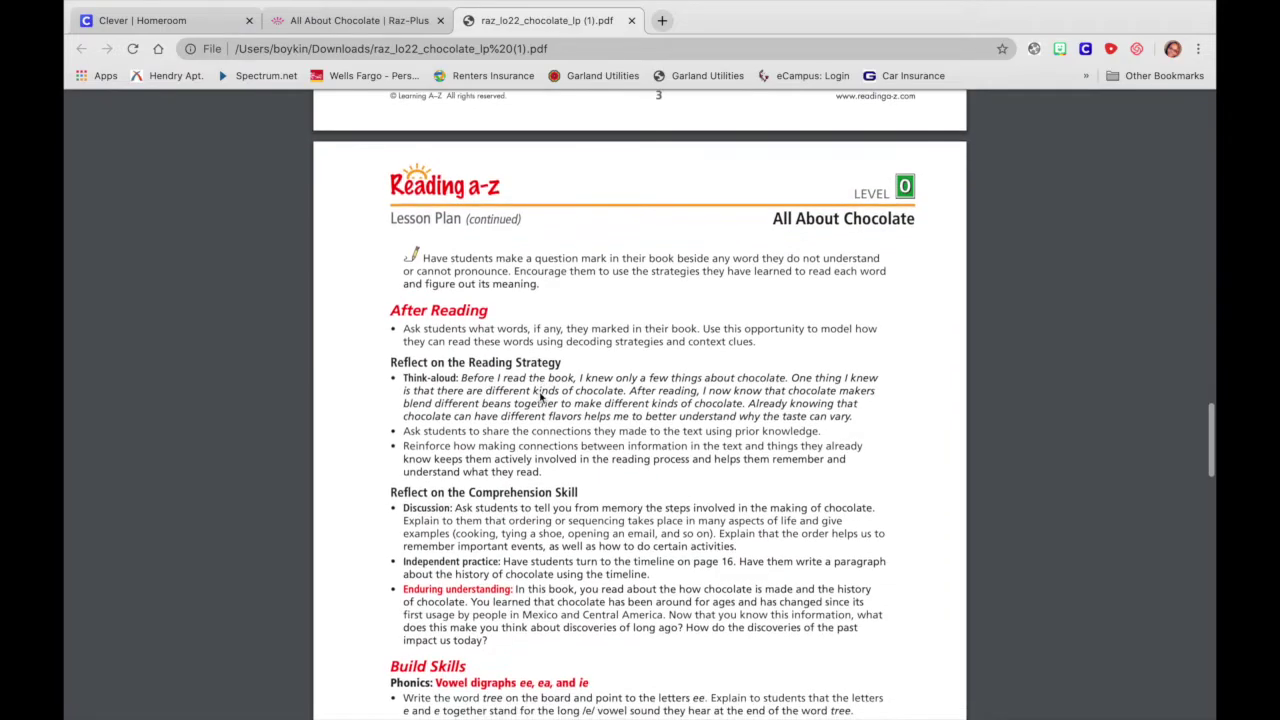
pyautogui.scroll(-6, 540, 397)
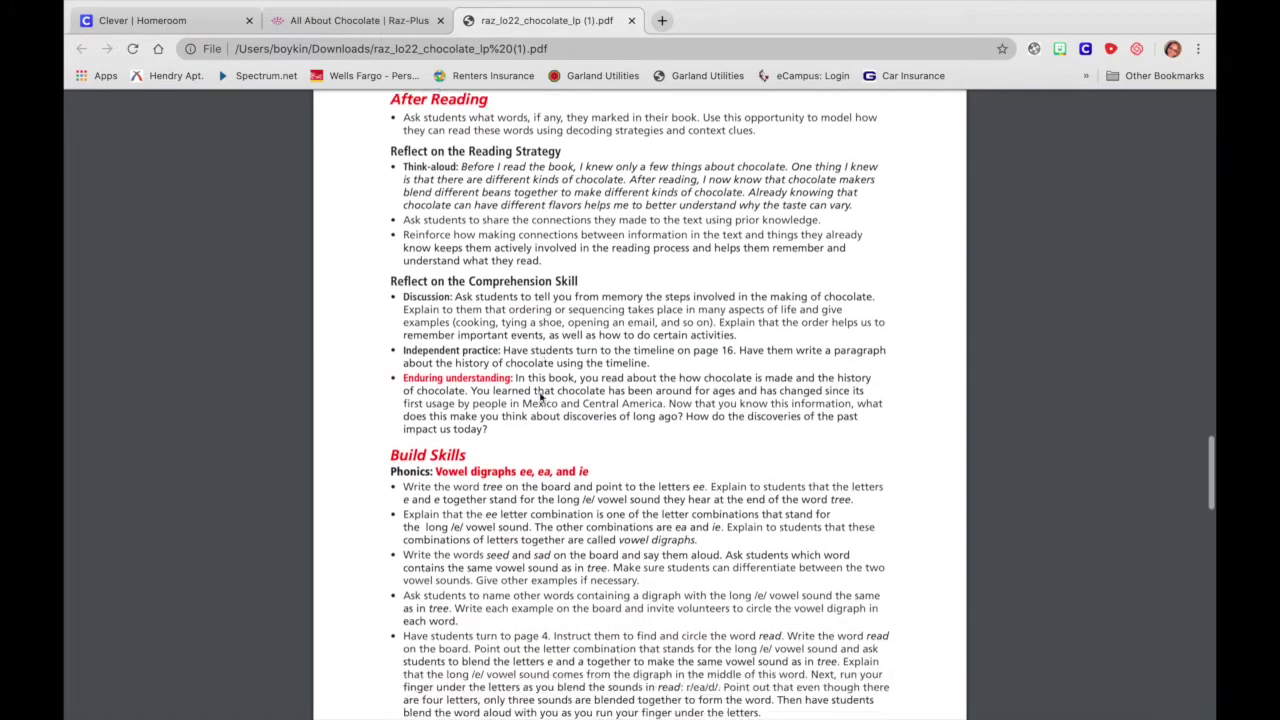
pyautogui.scroll(-13, 540, 397)
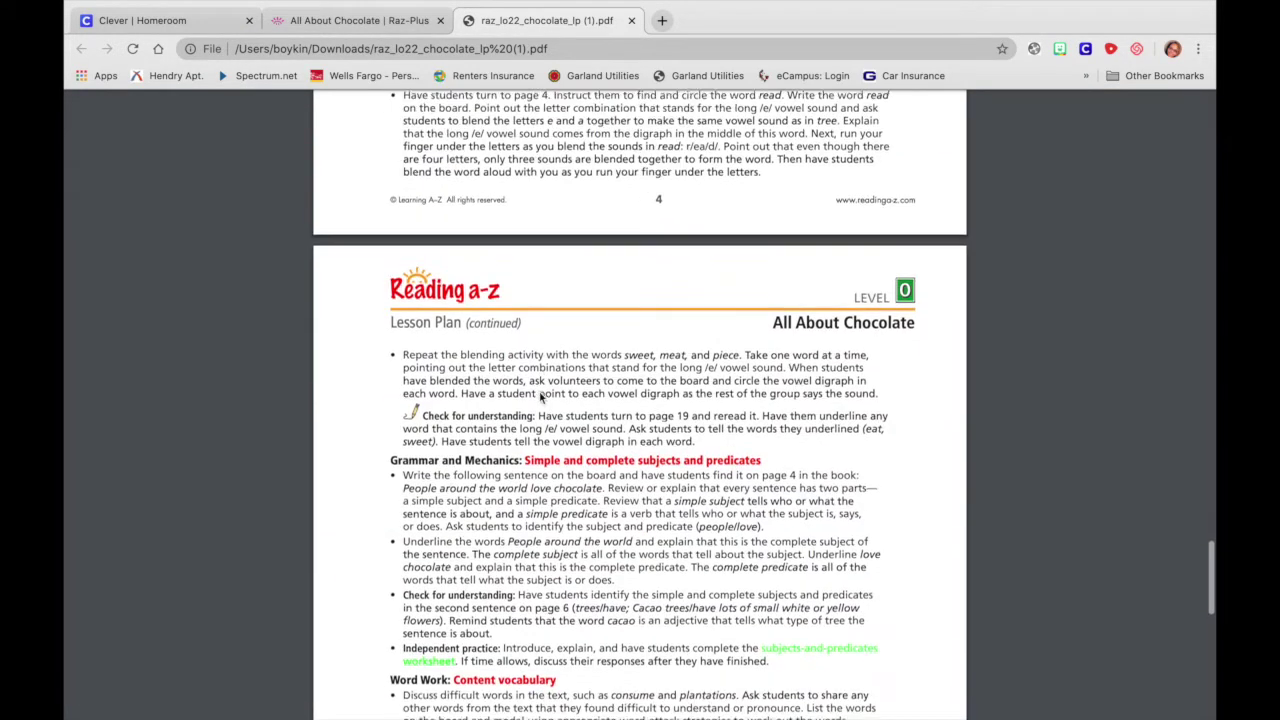
pyautogui.scroll(20, 540, 397)
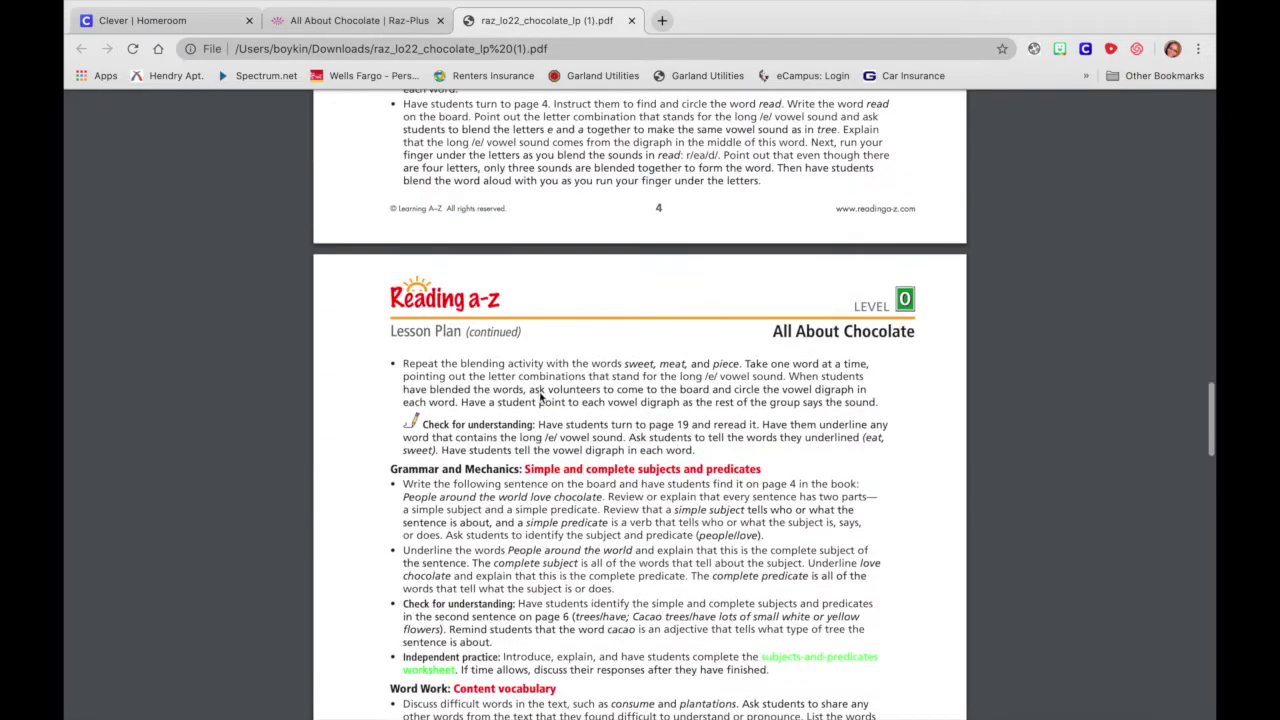
pyautogui.scroll(10, 540, 397)
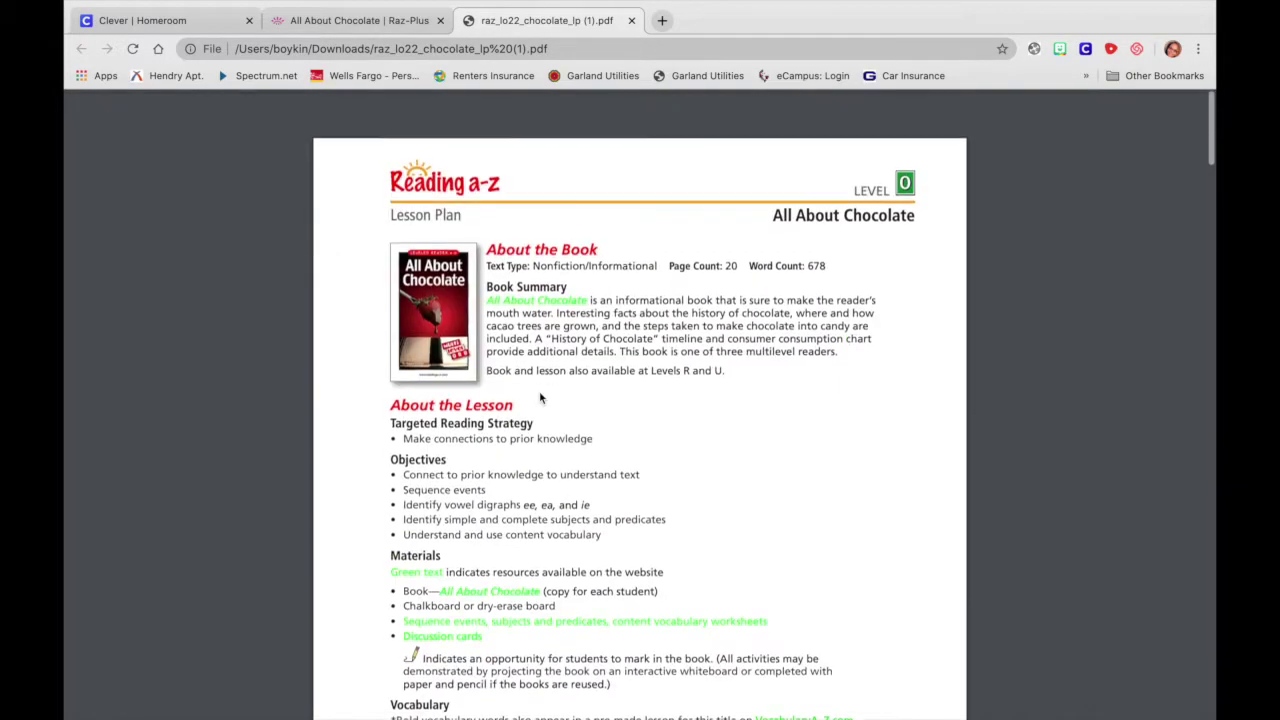
# - Download the All About Chocolate Sequence Events comprehension worksheet PDF and open it
pyautogui.click(356, 20)
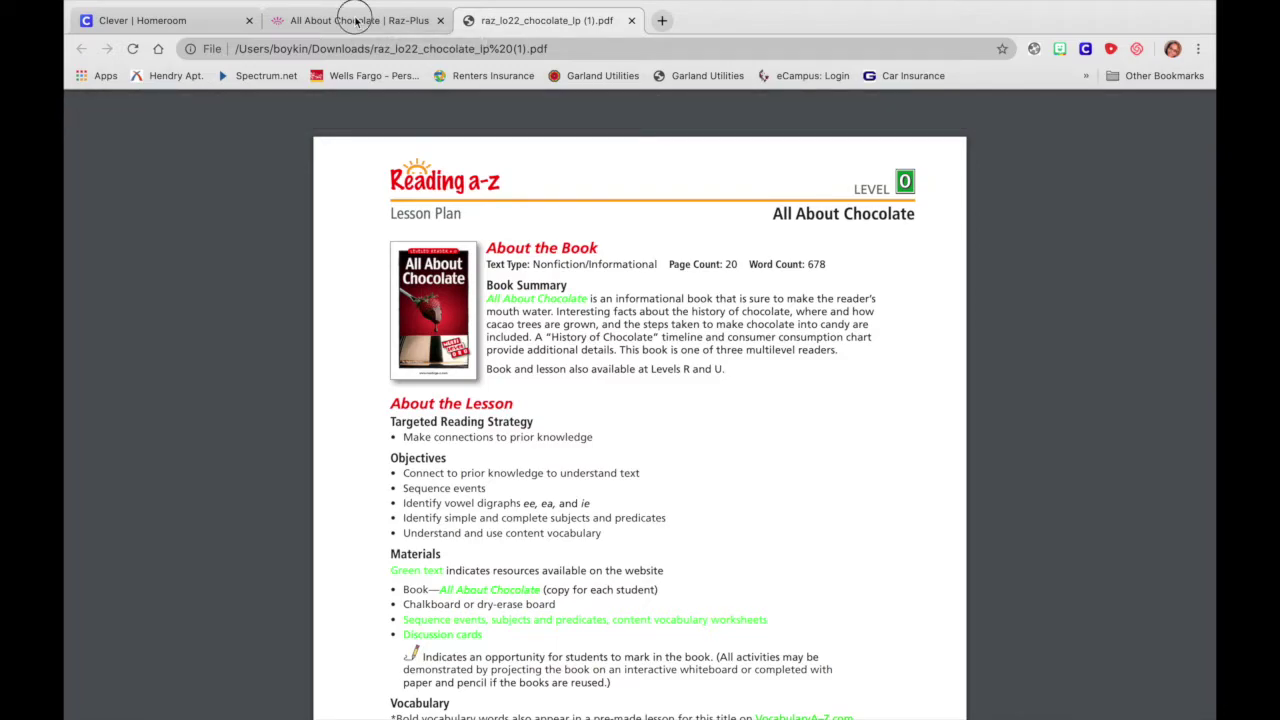
pyautogui.scroll(-2, 576, 503)
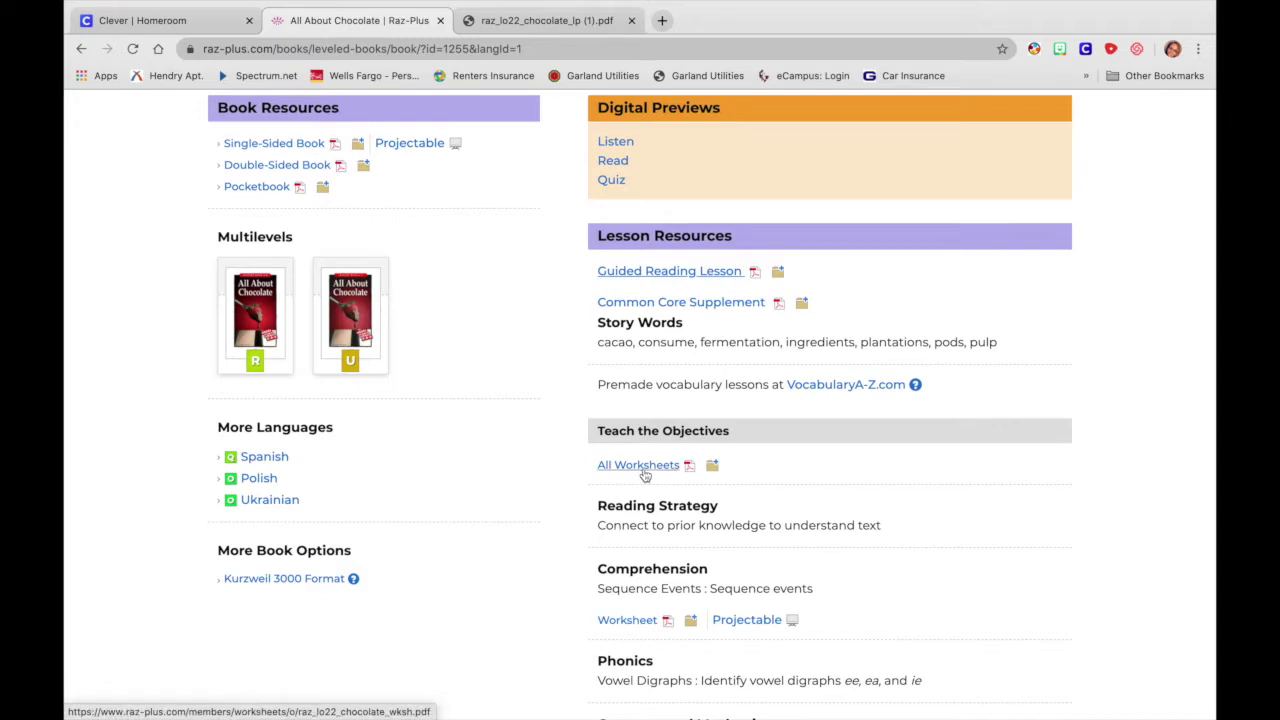
pyautogui.scroll(-2, 645, 475)
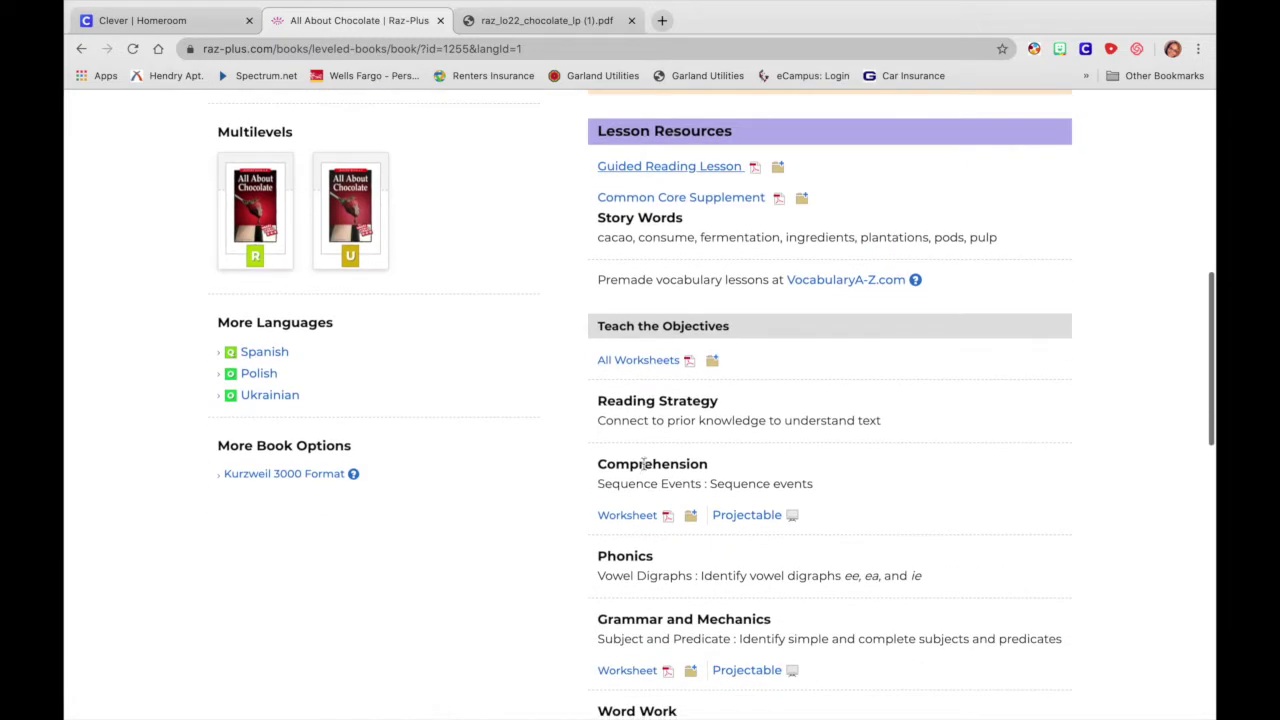
pyautogui.click(645, 364)
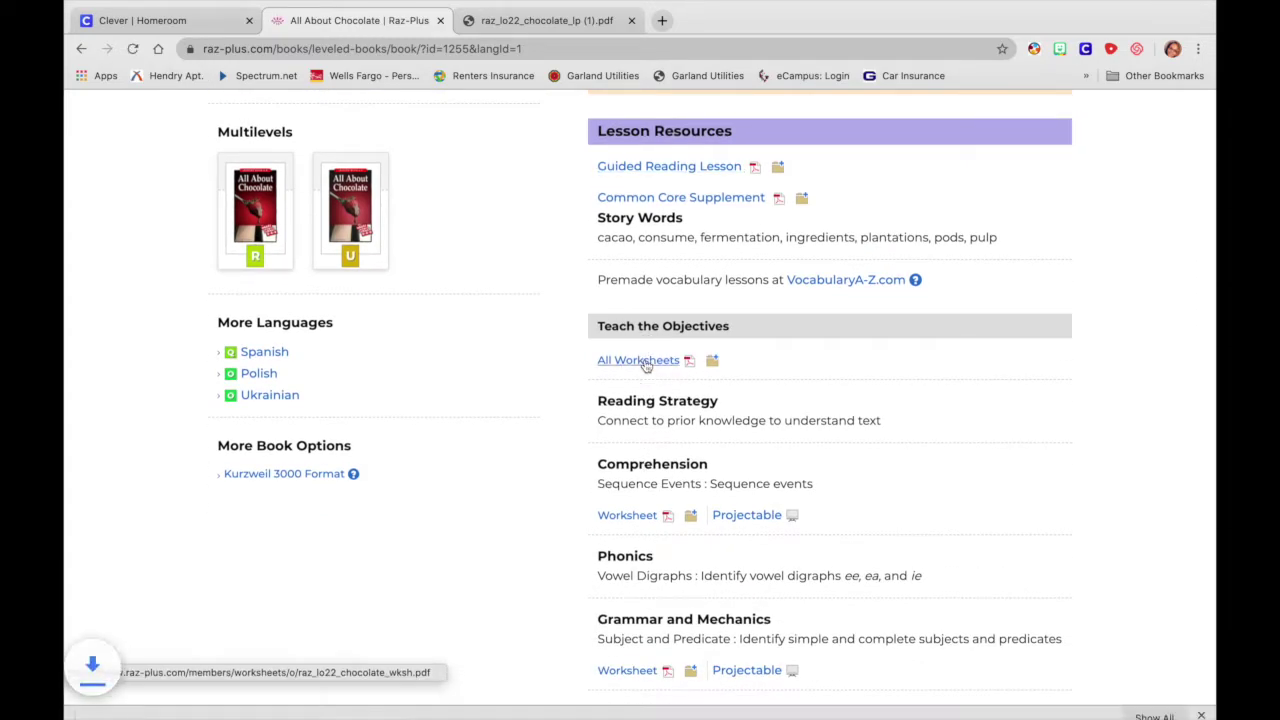
pyautogui.click(630, 515)
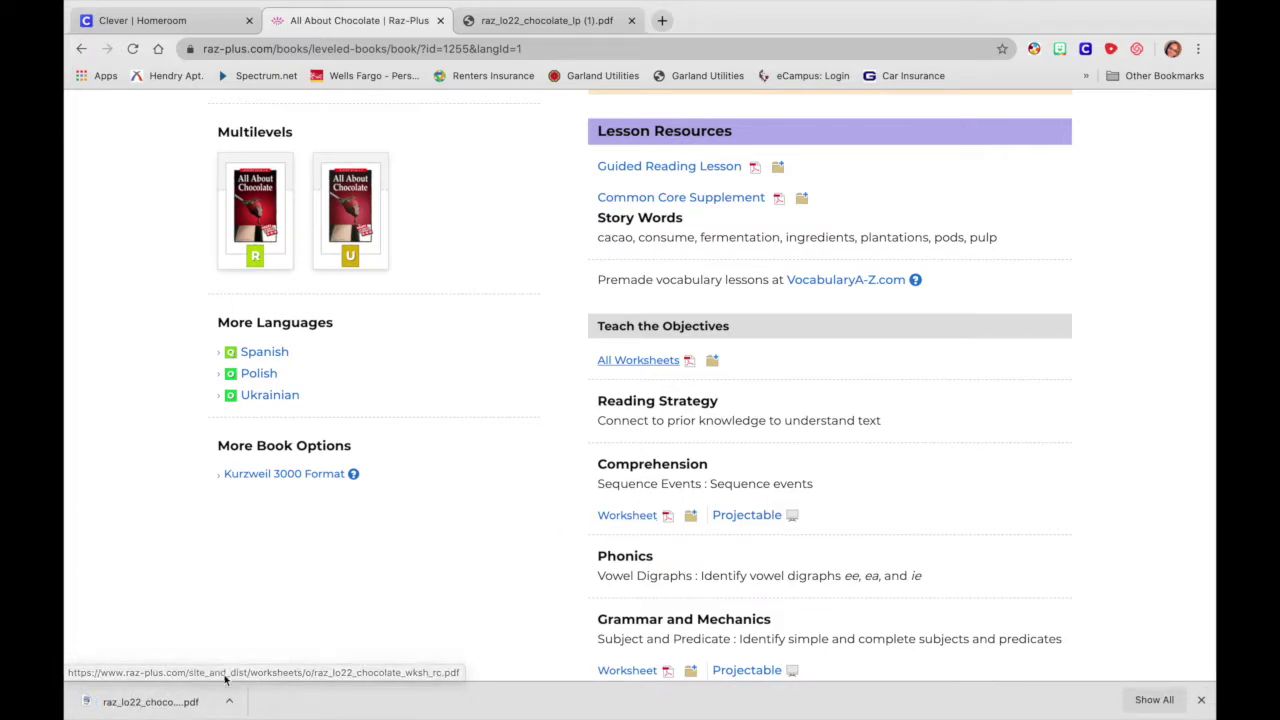
pyautogui.click(160, 702)
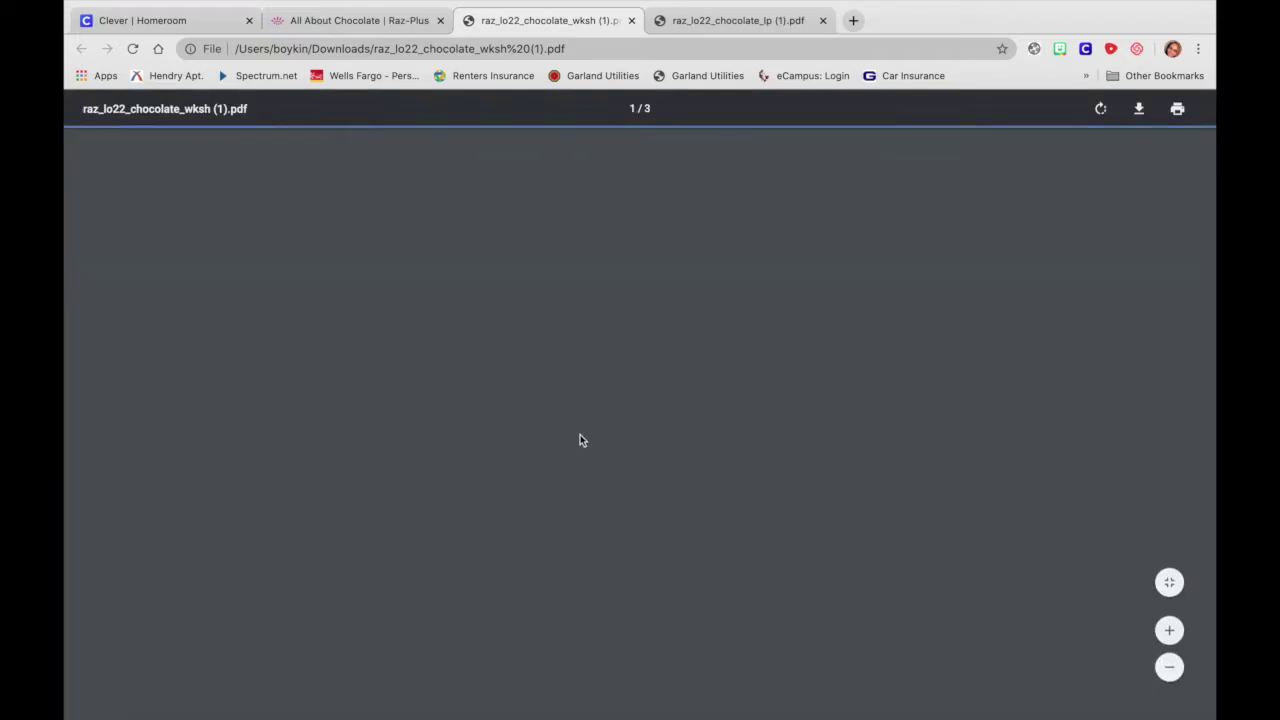
pyautogui.scroll(-10, 604, 437)
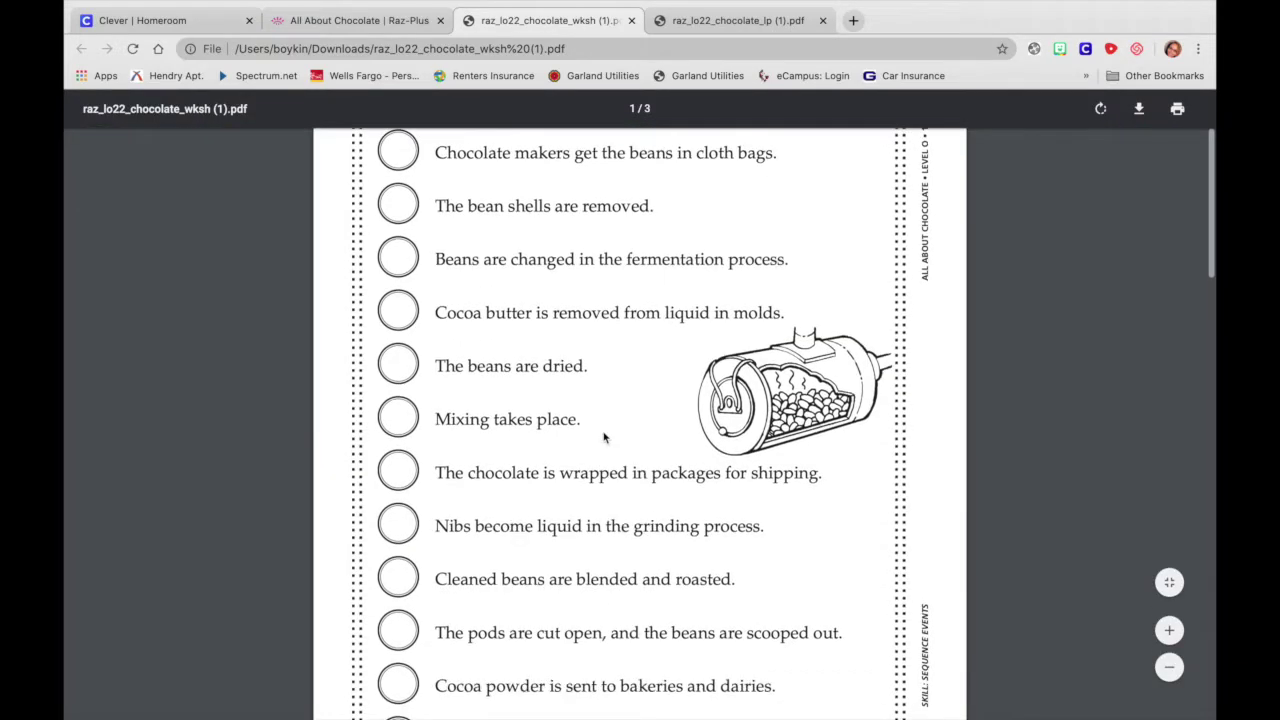
pyautogui.scroll(-15, 604, 437)
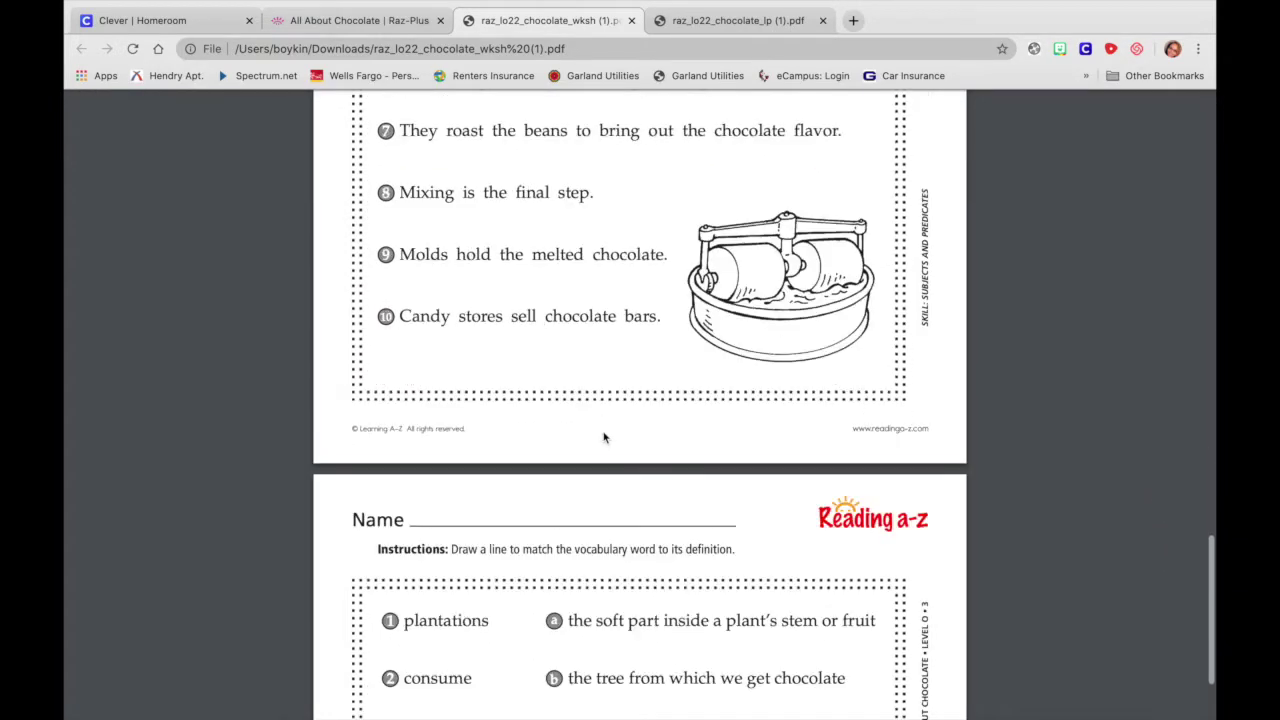
pyautogui.scroll(20, 604, 435)
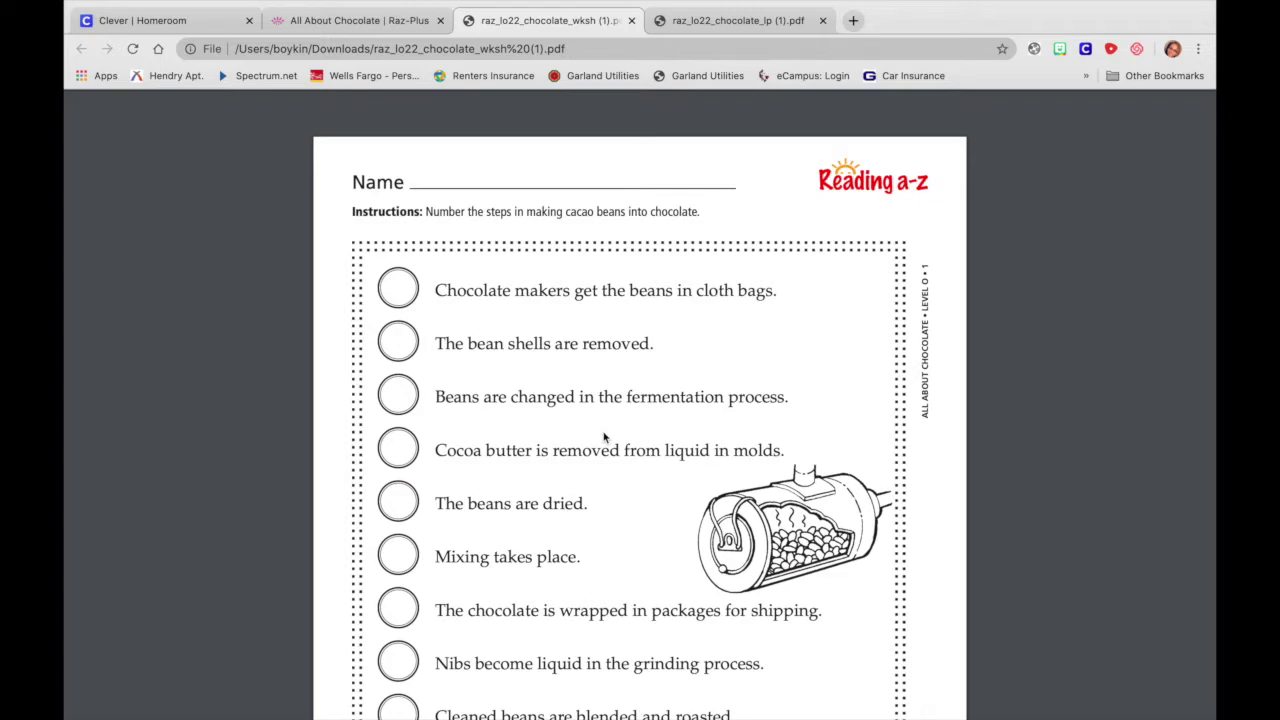
# - Download the All About Chocolate comprehension quiz PDF from Assessment Resources
pyautogui.click(350, 20)
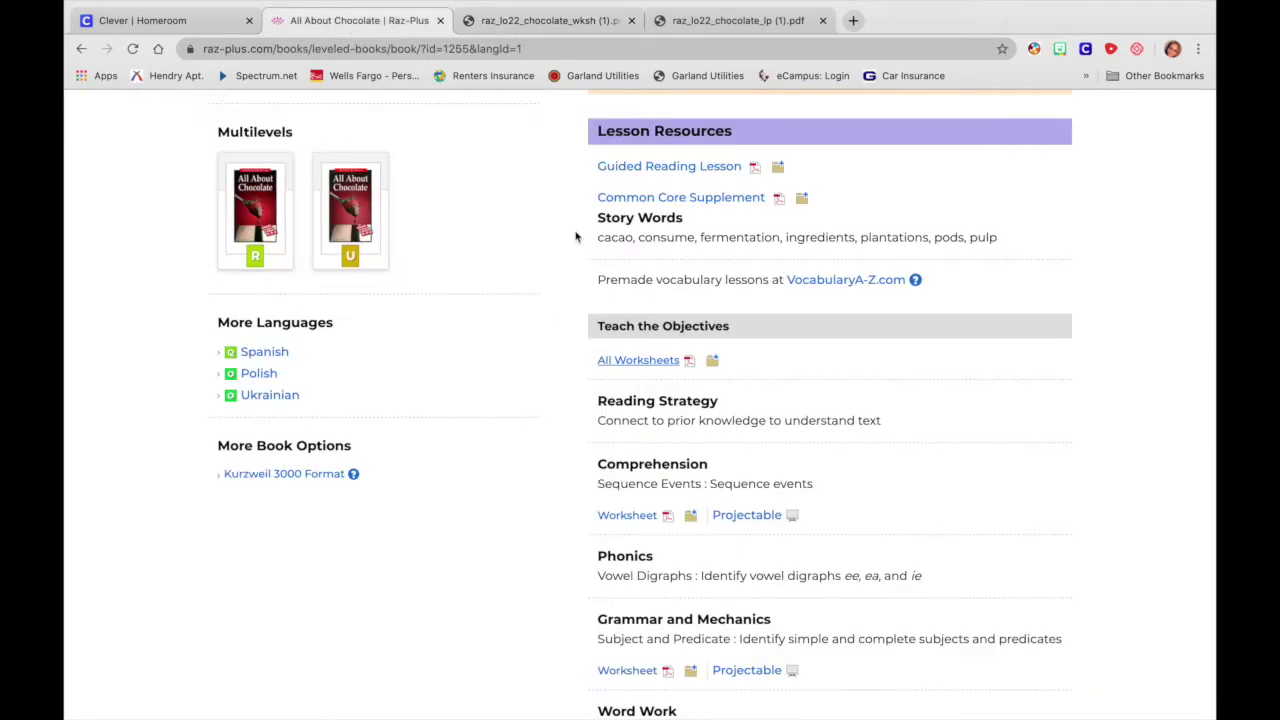
pyautogui.scroll(-5, 665, 403)
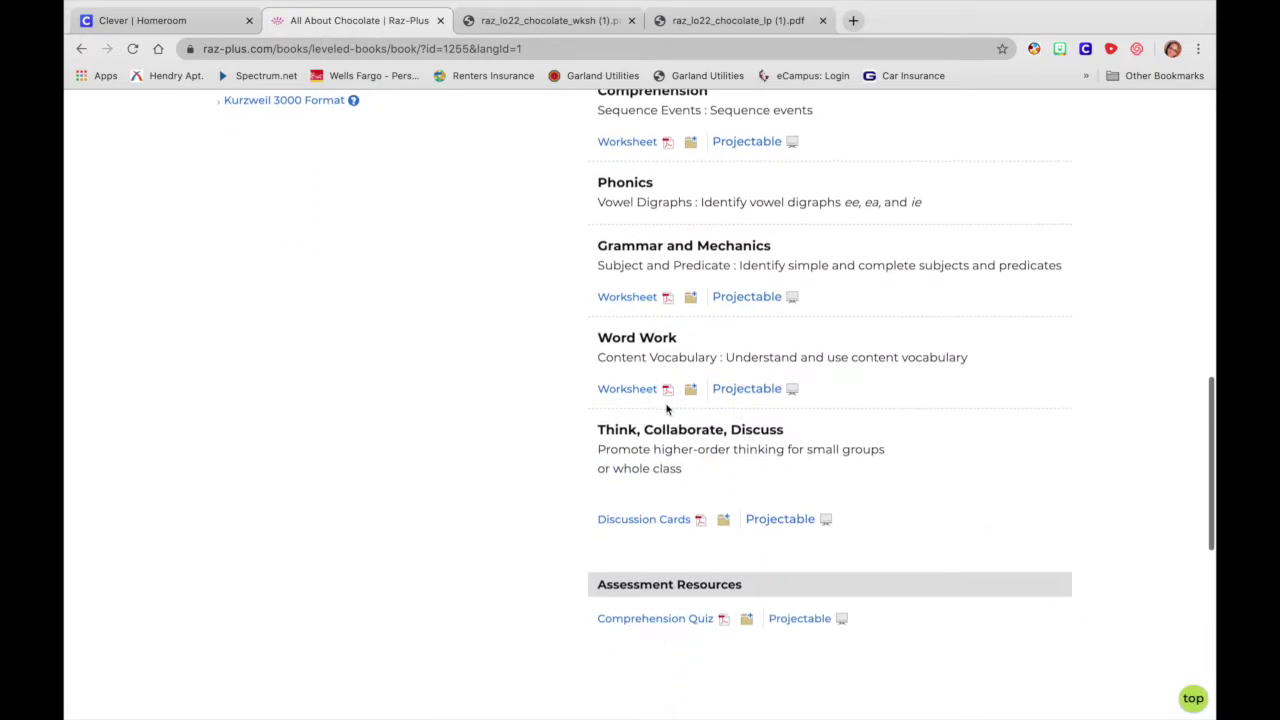
pyautogui.scroll(-1, 667, 408)
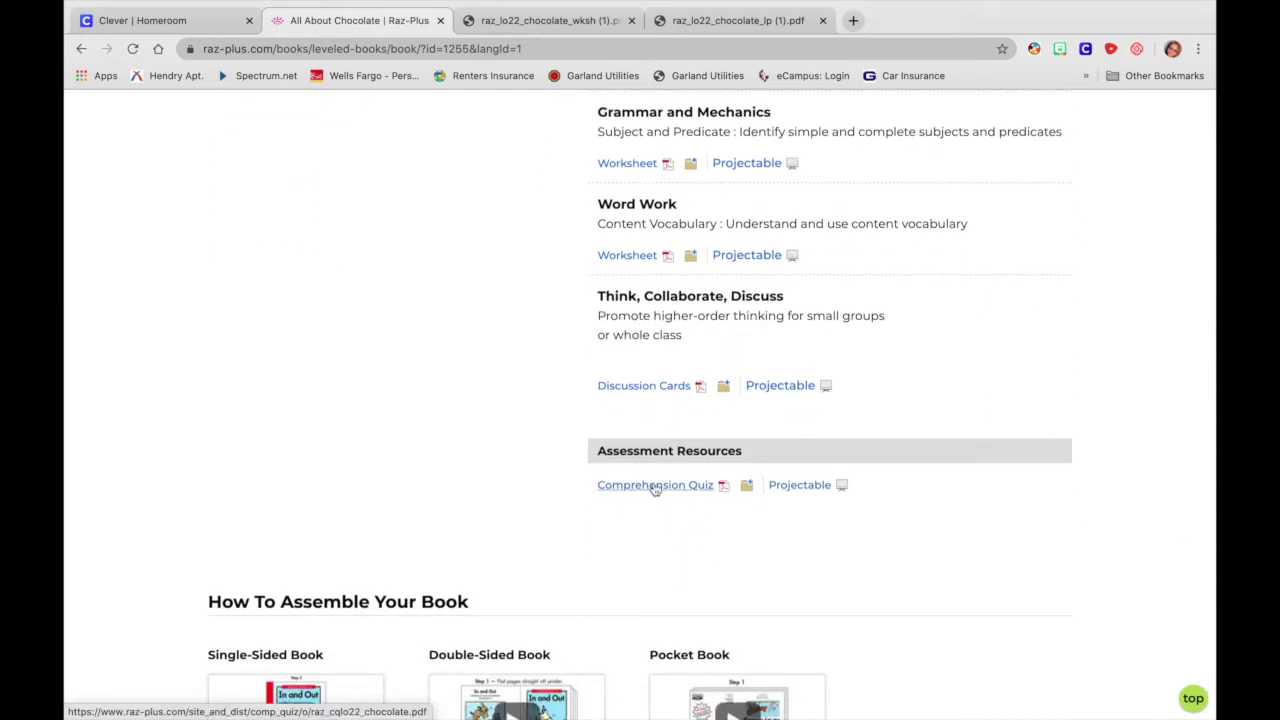
pyautogui.scroll(9, 655, 488)
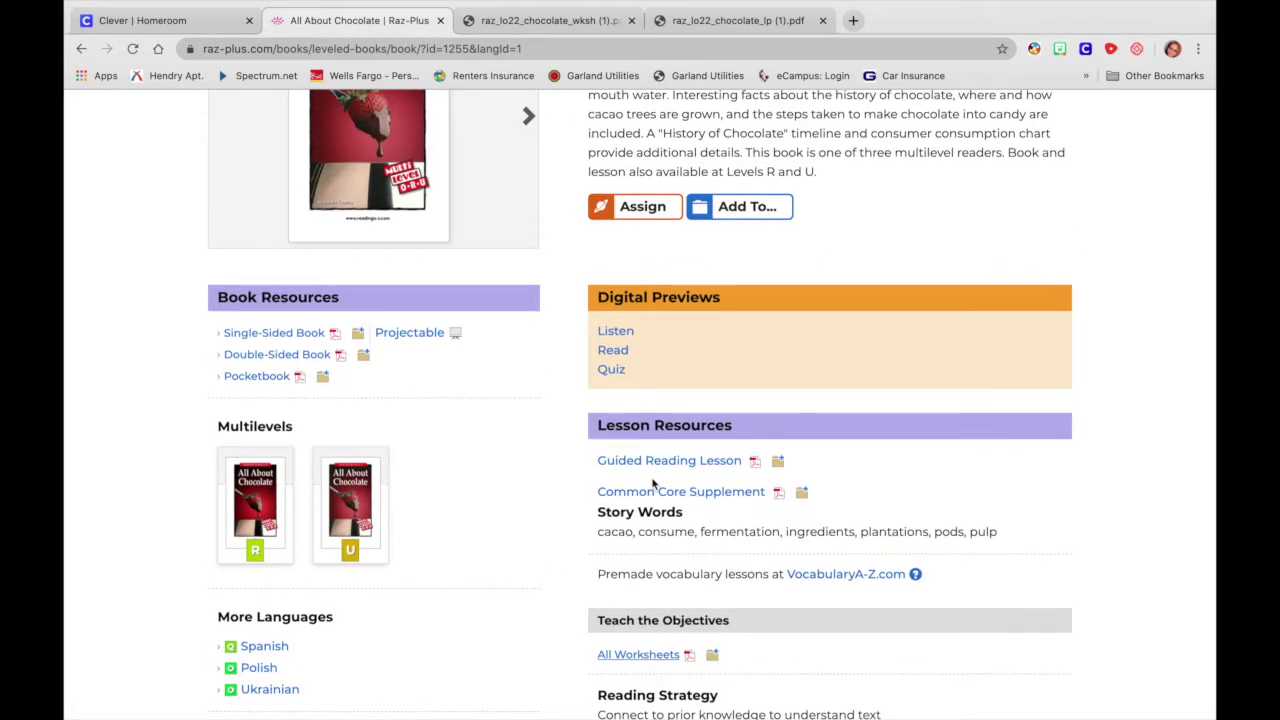
pyautogui.scroll(-10, 652, 485)
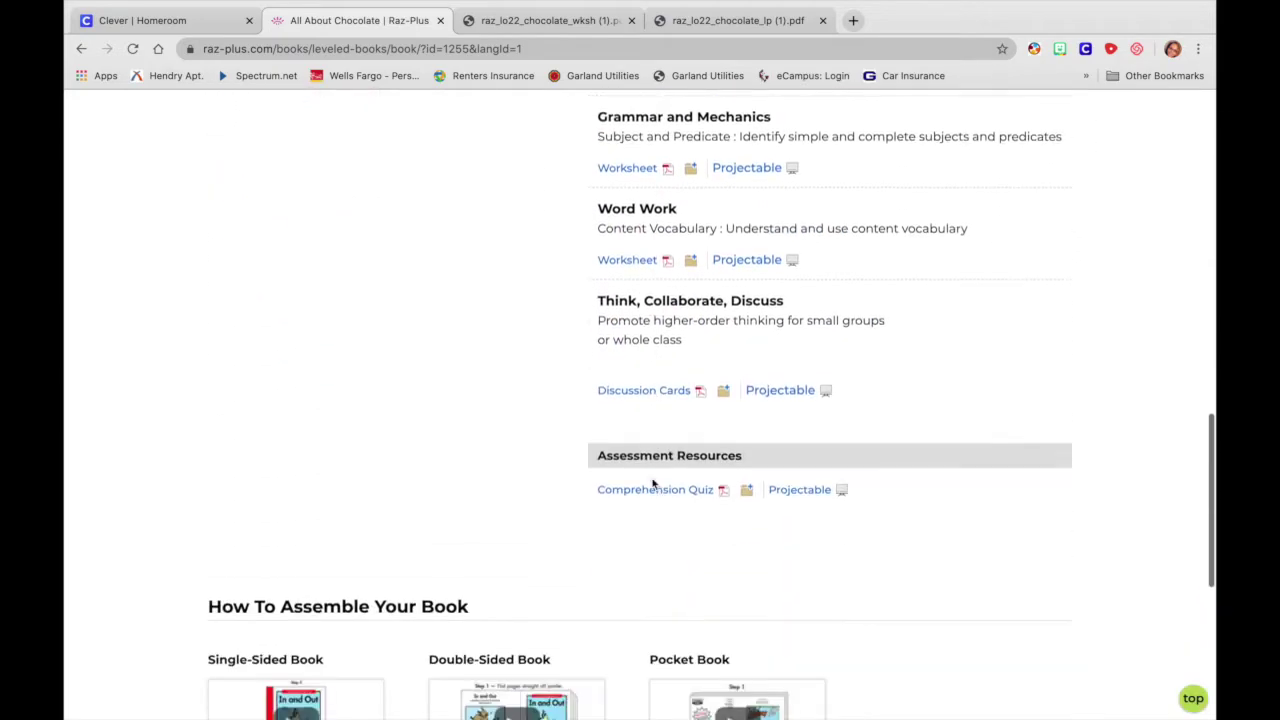
pyautogui.scroll(1, 652, 485)
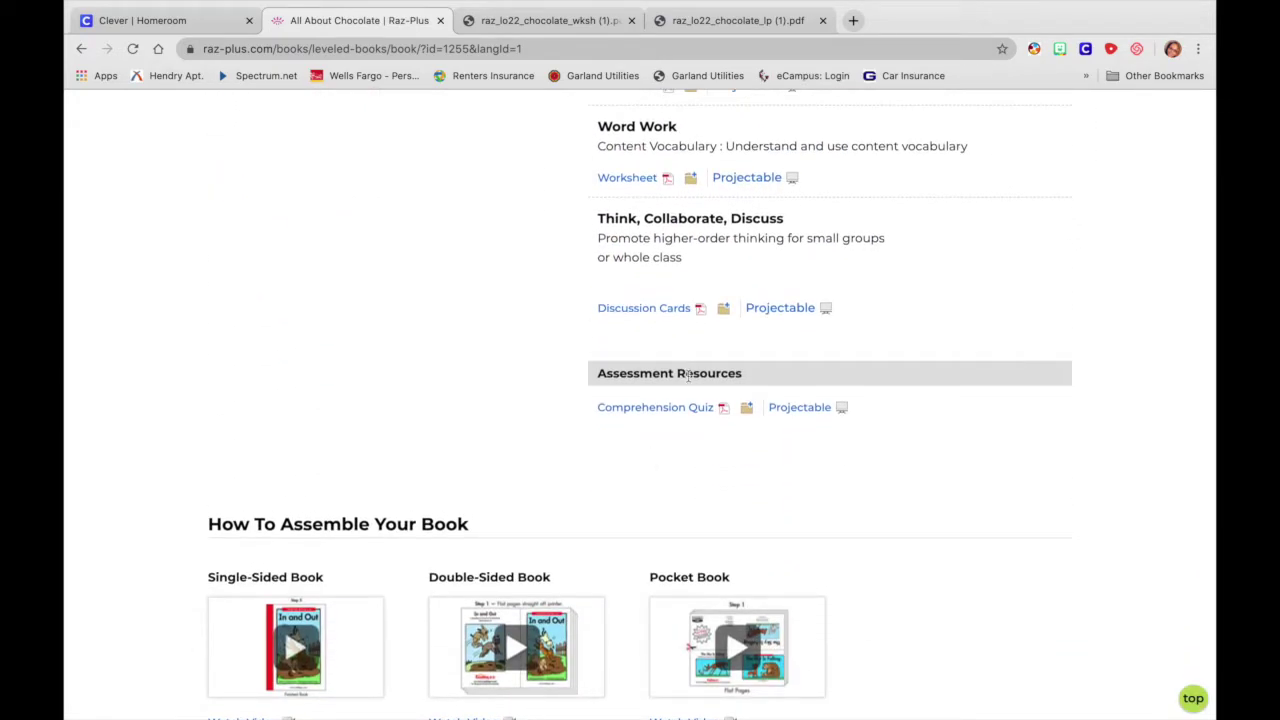
pyautogui.click(681, 412)
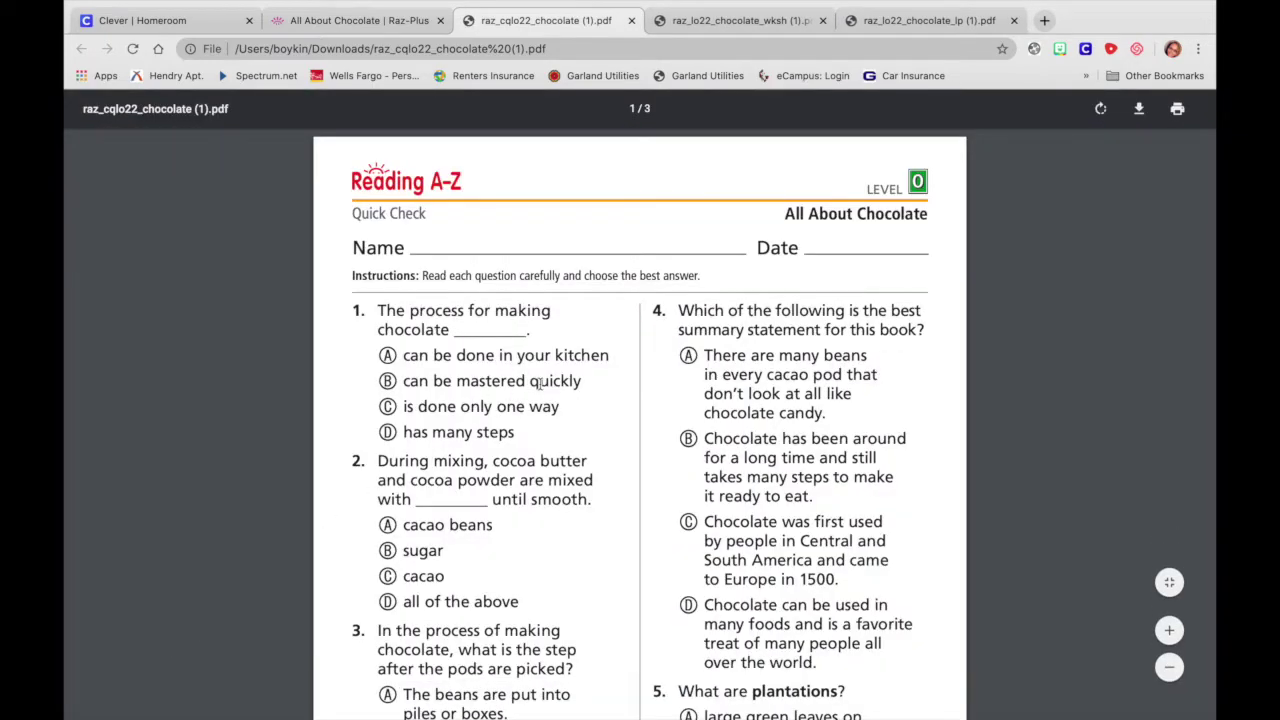
# - Review the quiz down to its Quick Check Answer Sheet, then return to the book page
pyautogui.scroll(-10, 540, 384)
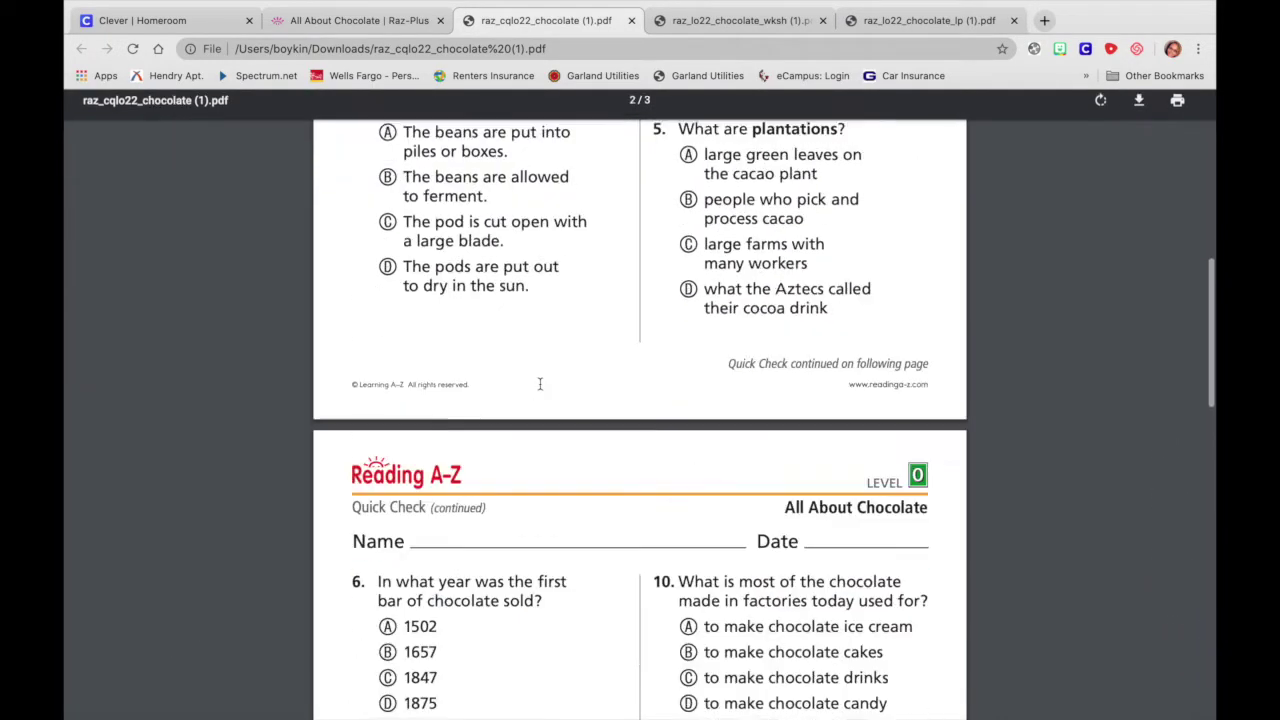
pyautogui.scroll(-10, 540, 384)
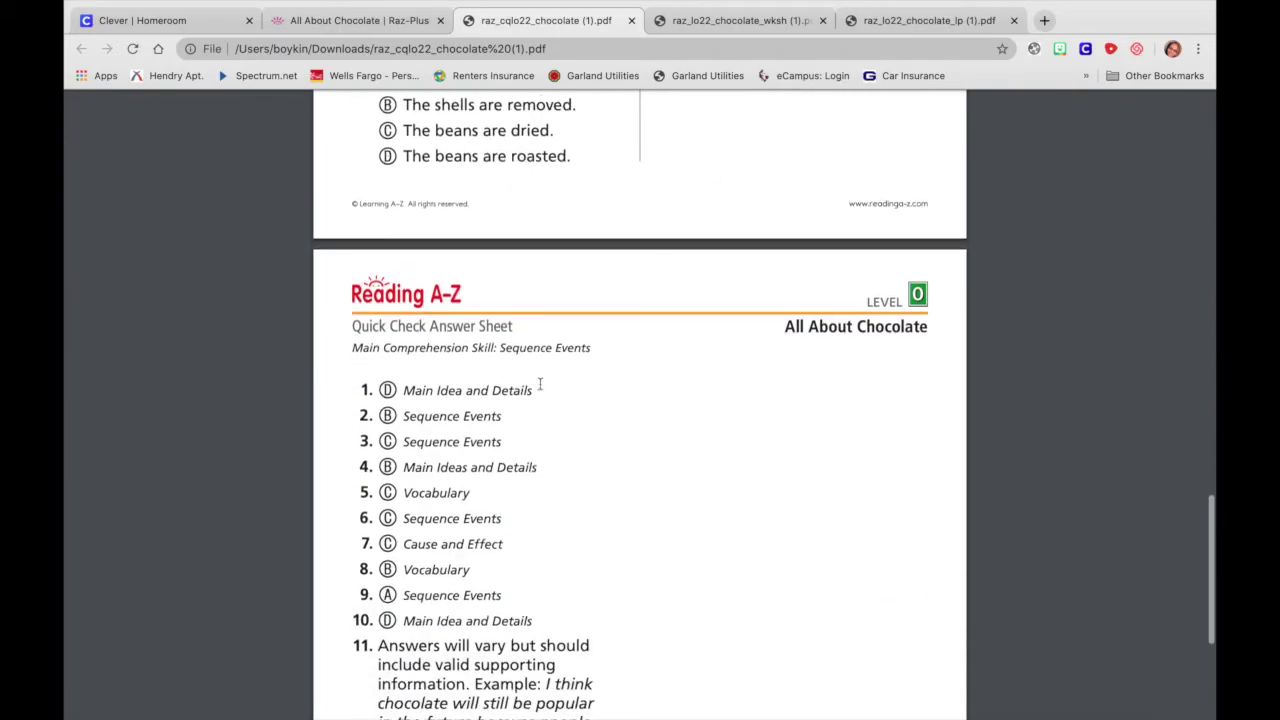
pyautogui.scroll(-3, 540, 384)
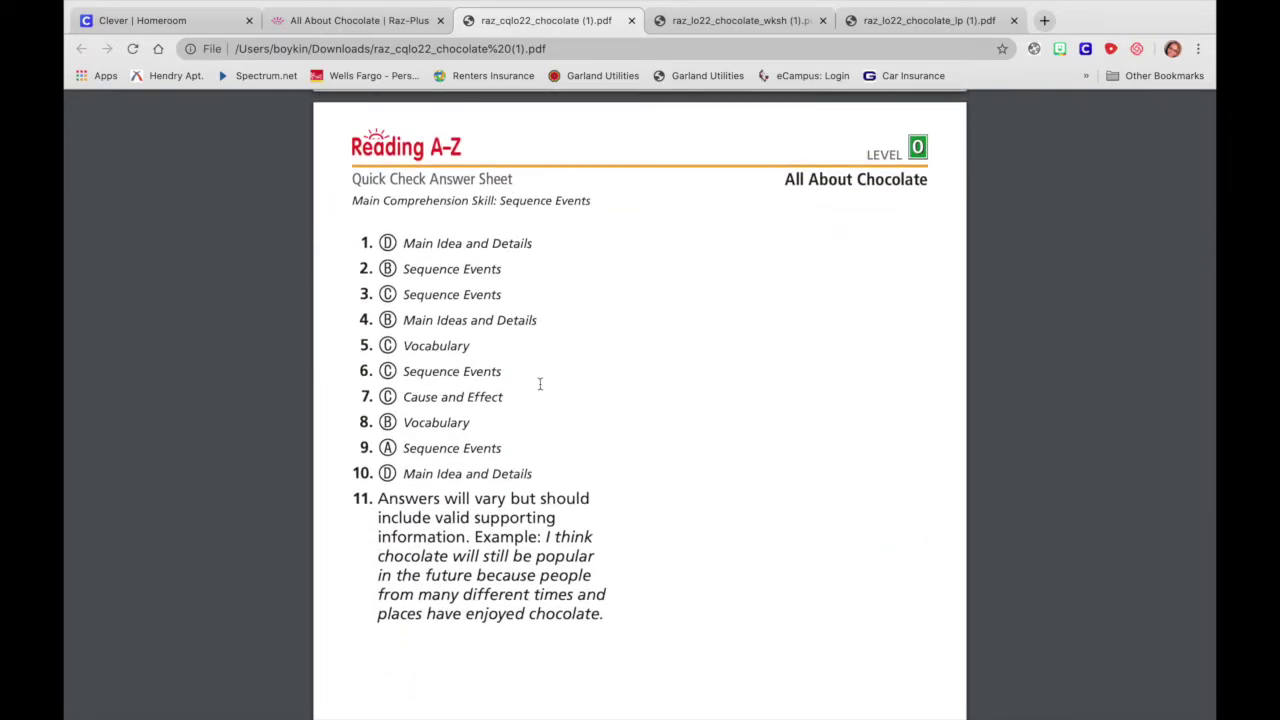
pyautogui.scroll(20, 540, 384)
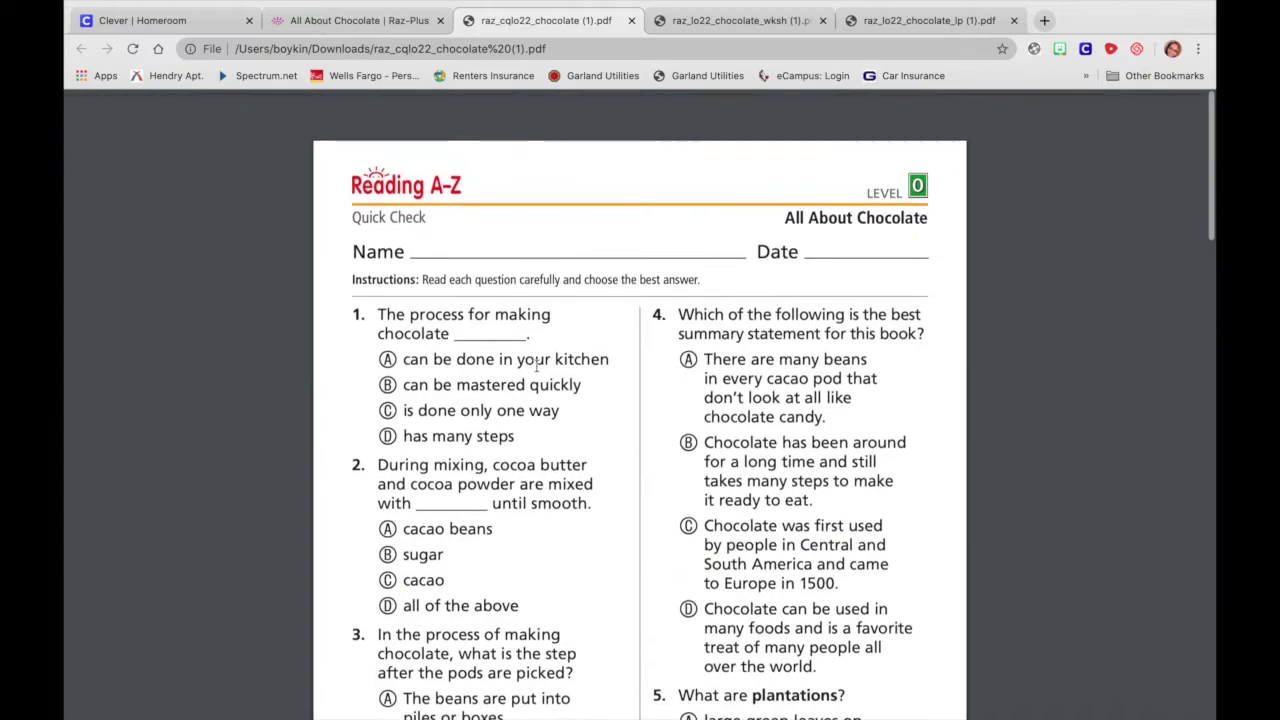
pyautogui.click(376, 22)
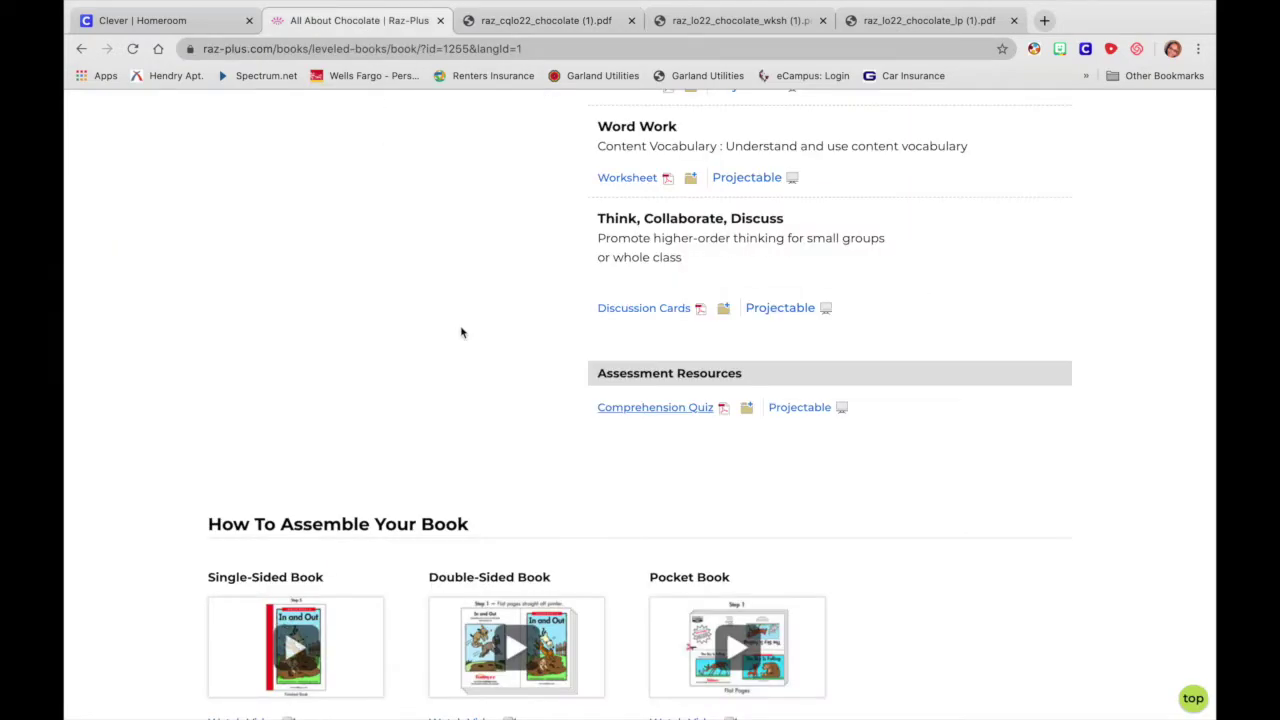
# - Begin assigning All About Chocolate and select All Students after trying each classroom
pyautogui.scroll(10, 461, 332)
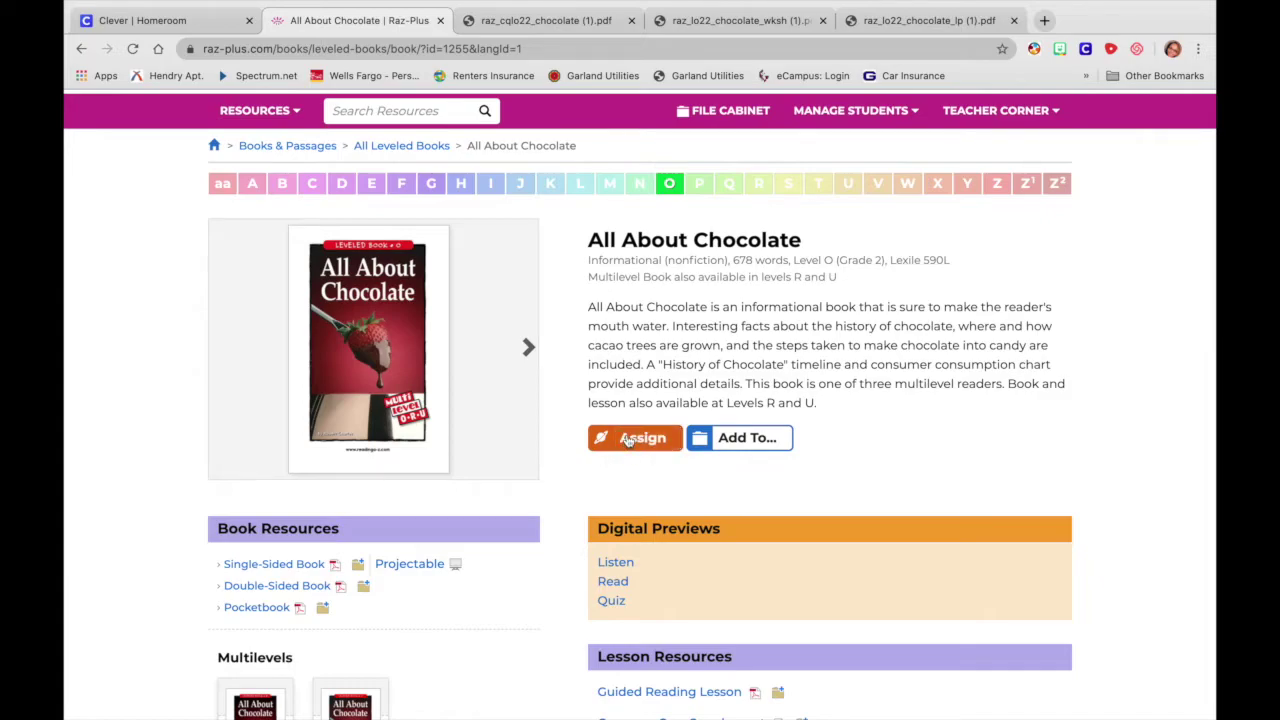
pyautogui.click(630, 442)
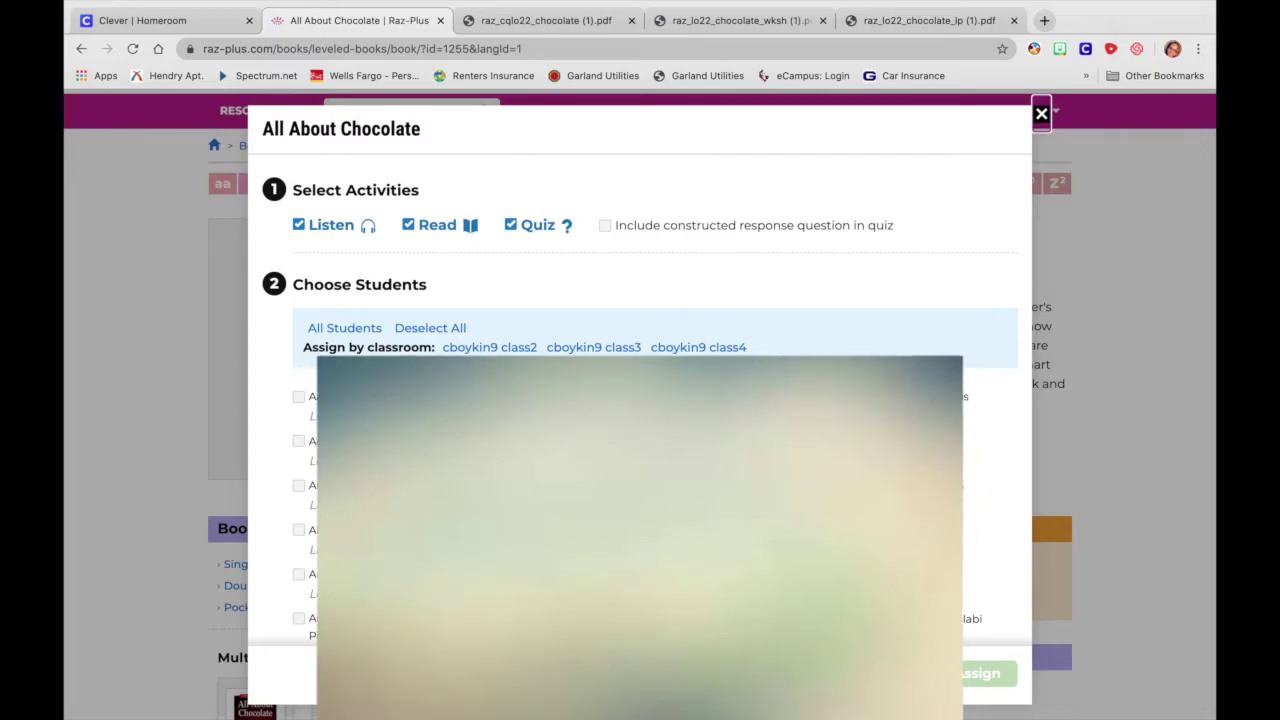
pyautogui.click(341, 330)
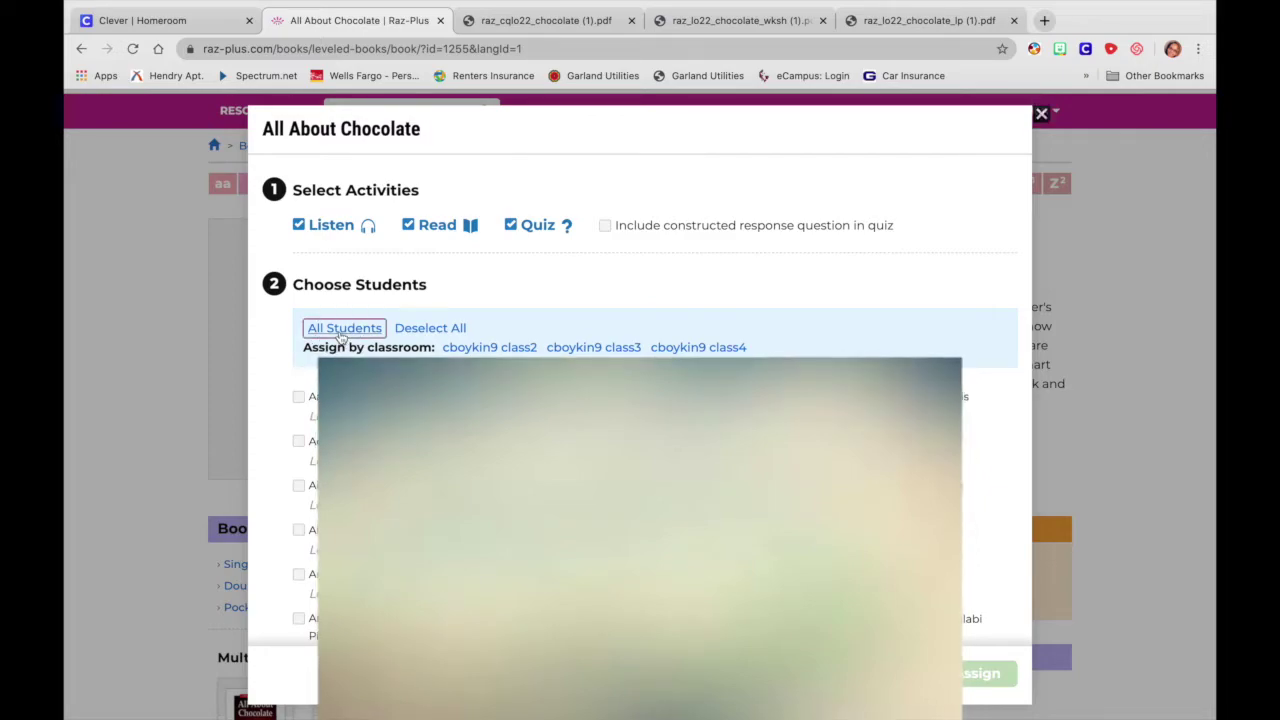
pyautogui.click(472, 348)
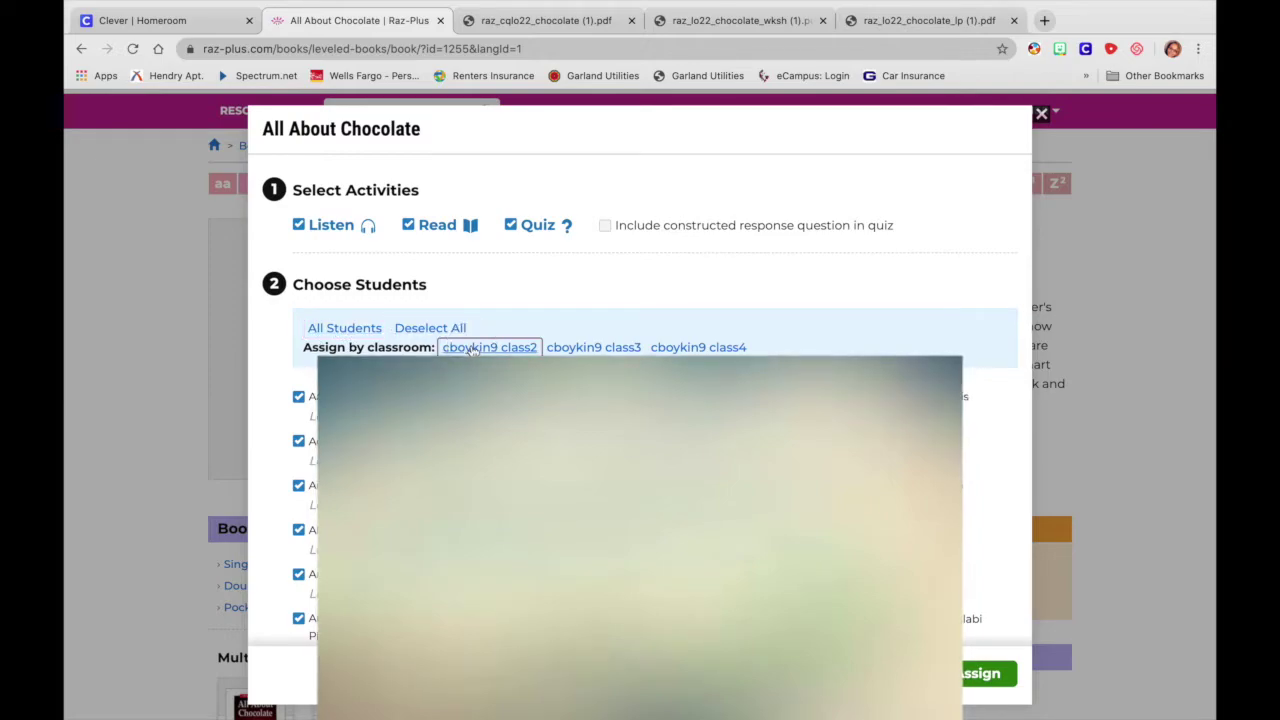
pyautogui.click(590, 347)
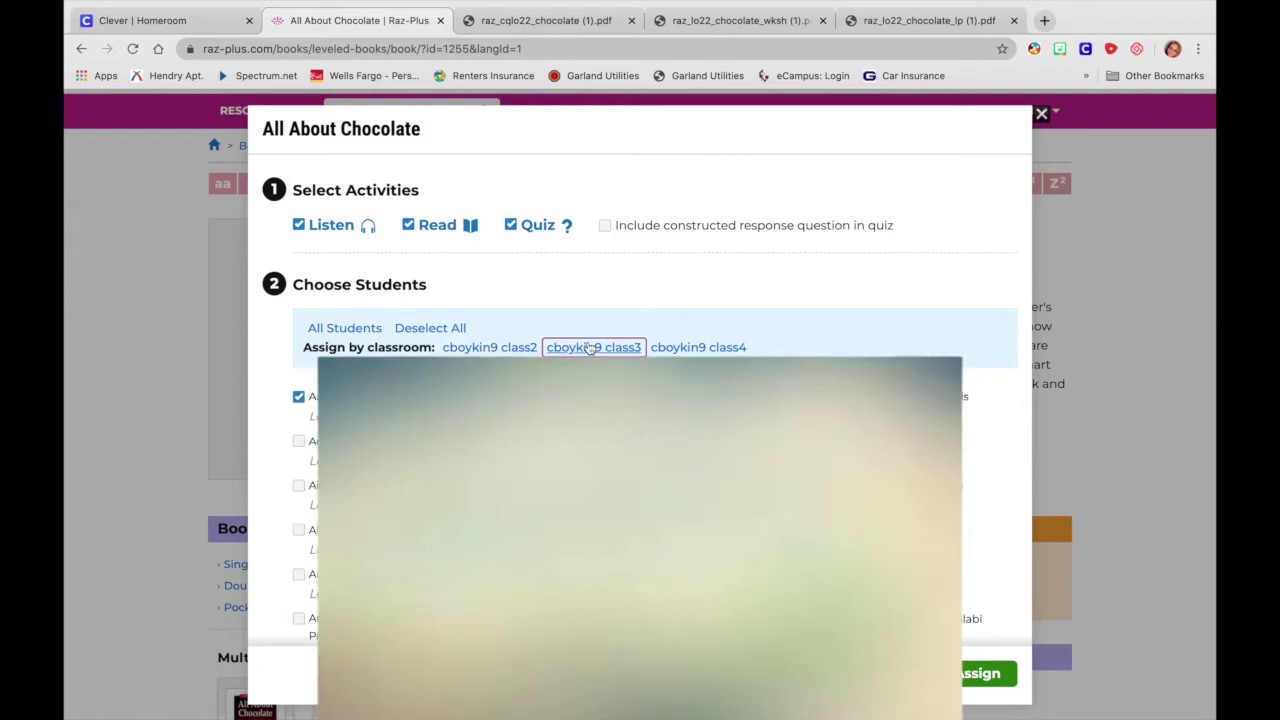
pyautogui.click(495, 347)
pyautogui.click(345, 328)
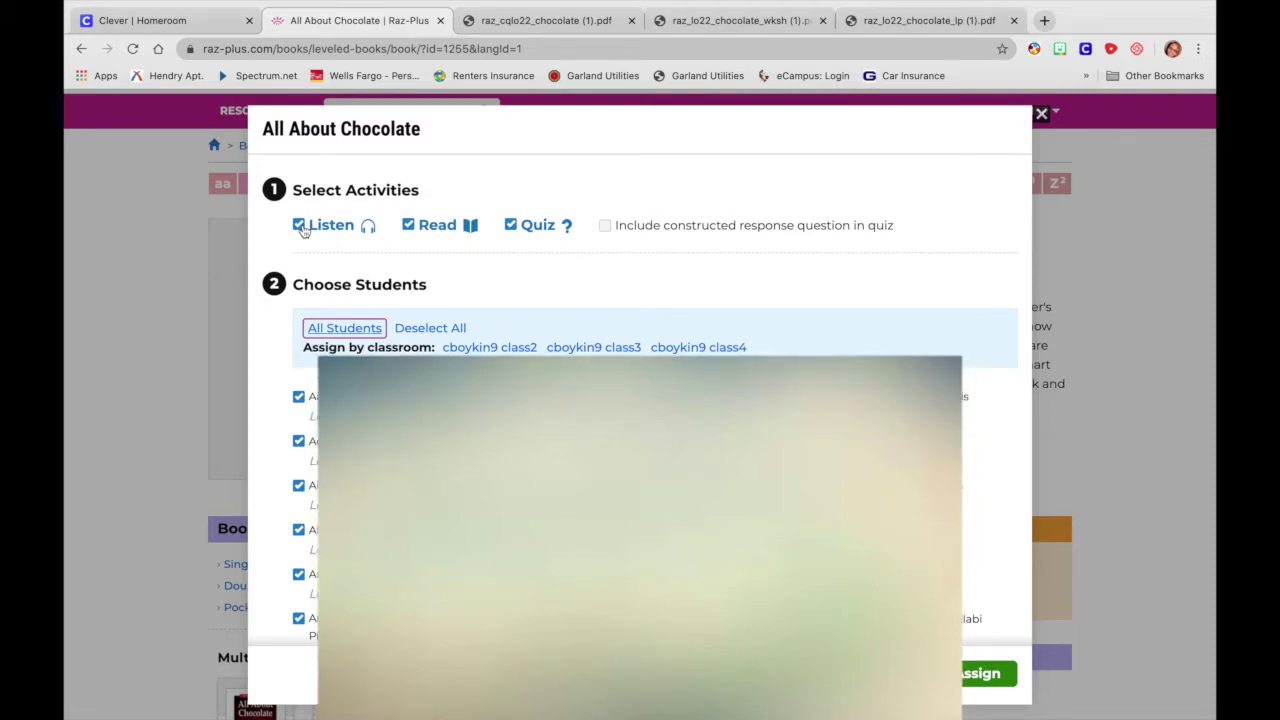
# - Keep Listen, Read and Quiz on, add the constructed response question, and create the assignment
pyautogui.click(300, 226)
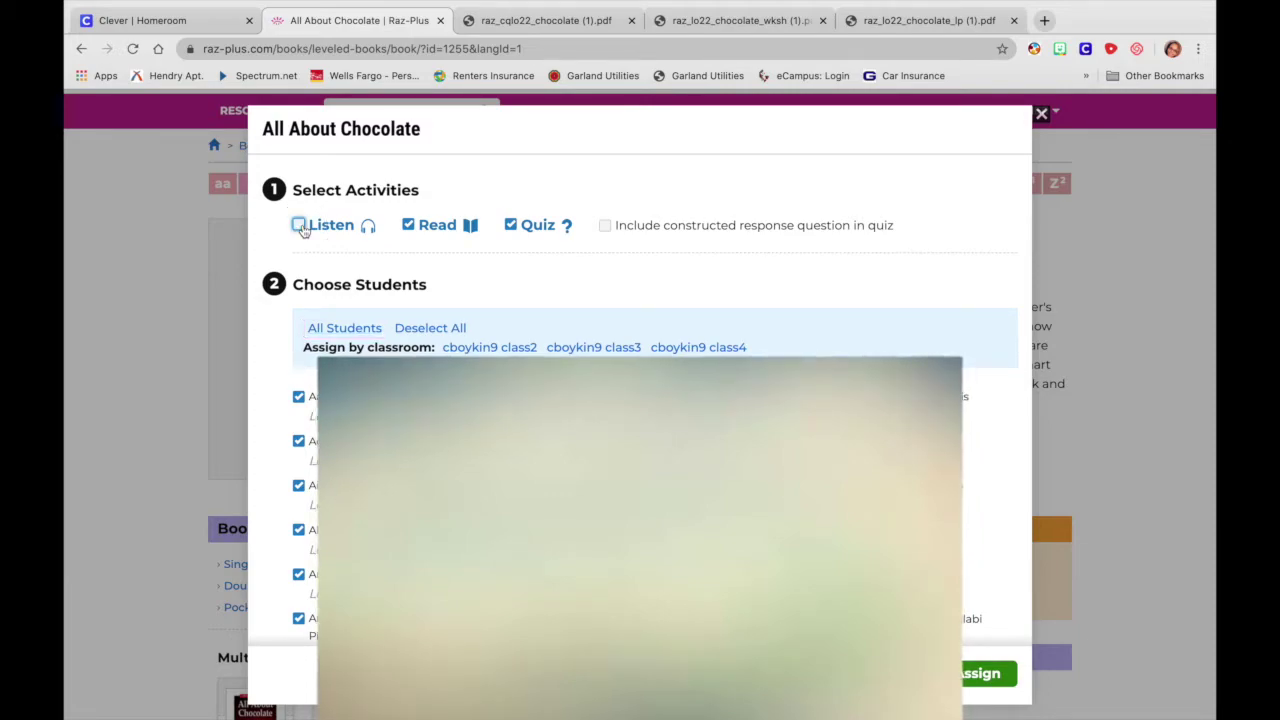
pyautogui.click(300, 226)
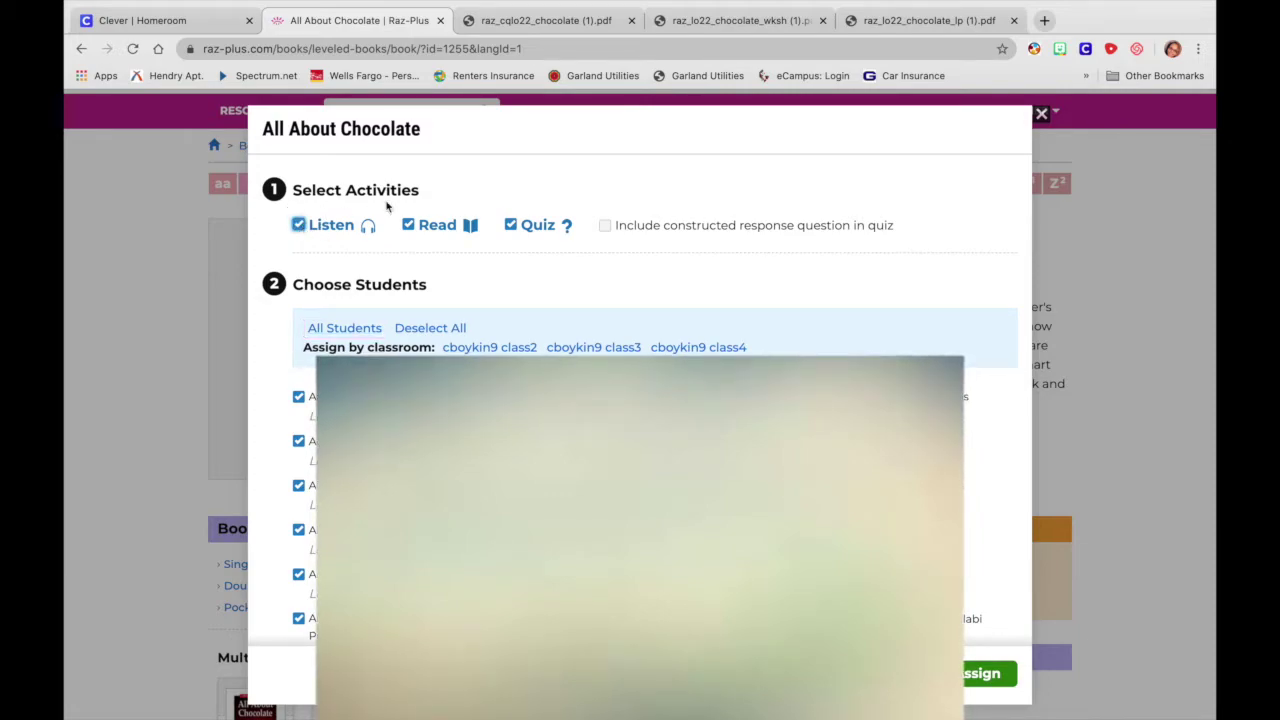
pyautogui.click(510, 228)
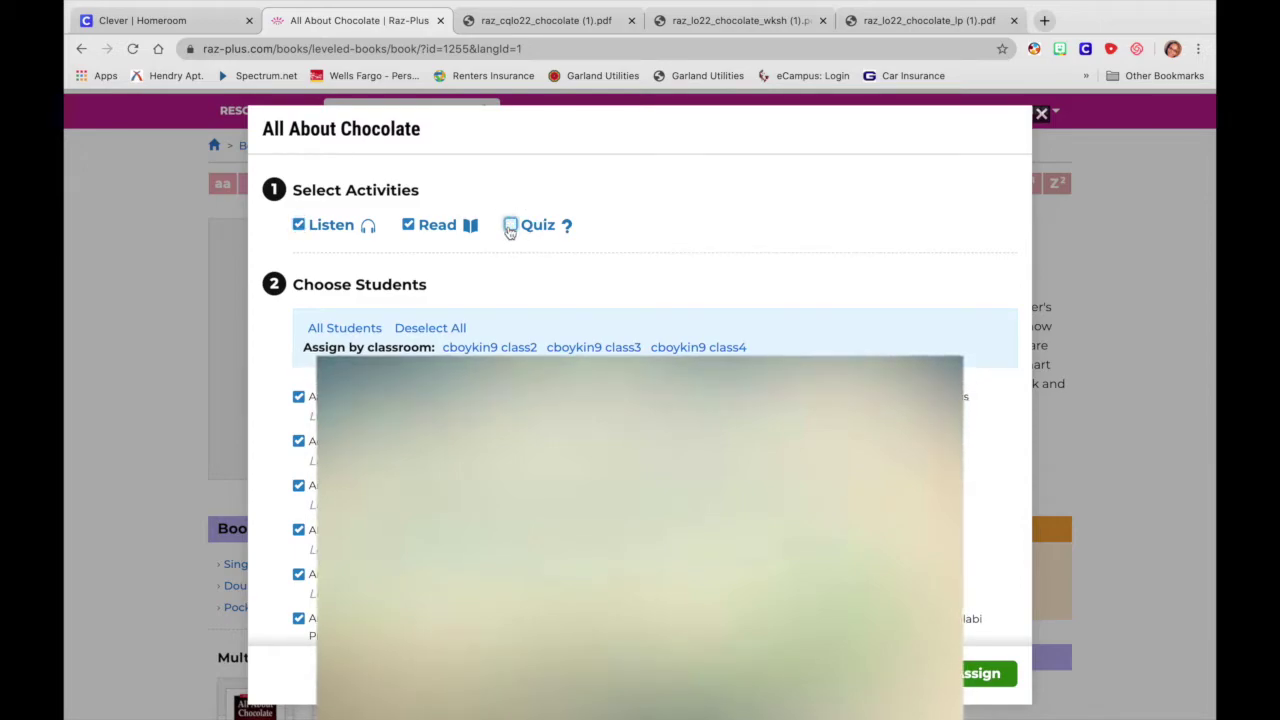
pyautogui.click(510, 228)
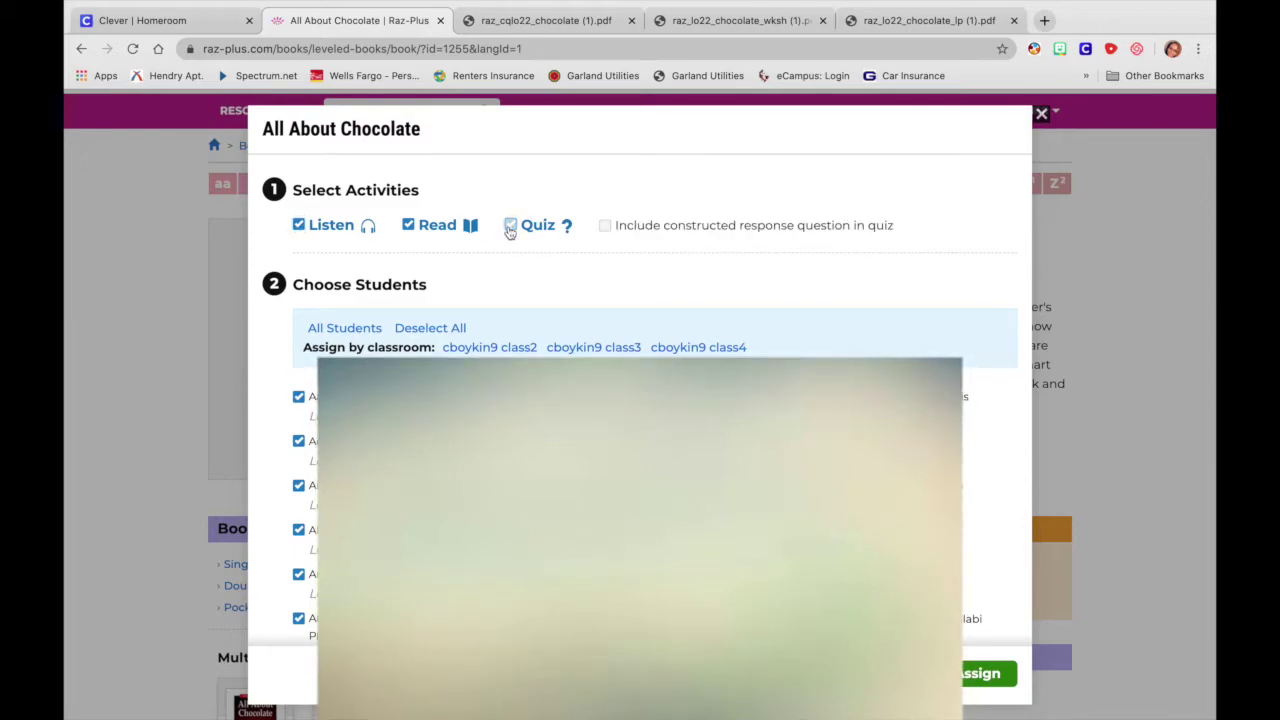
pyautogui.click(607, 228)
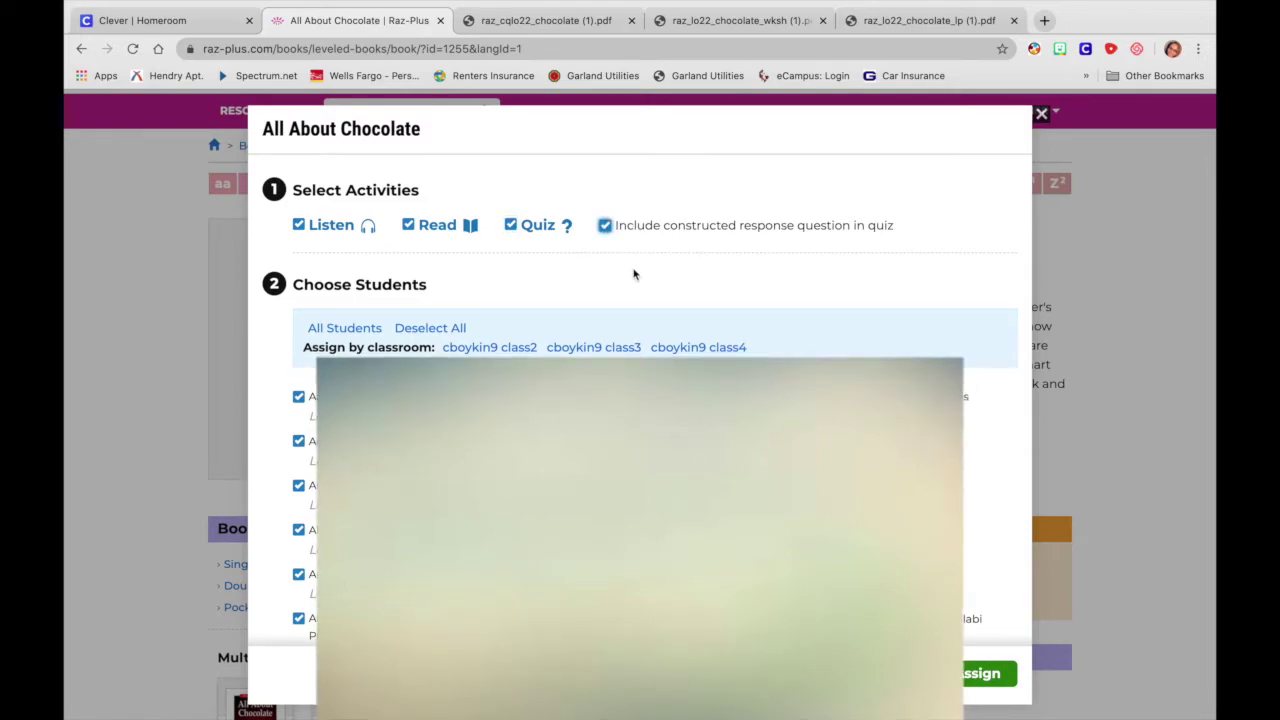
pyautogui.scroll(-1, 635, 275)
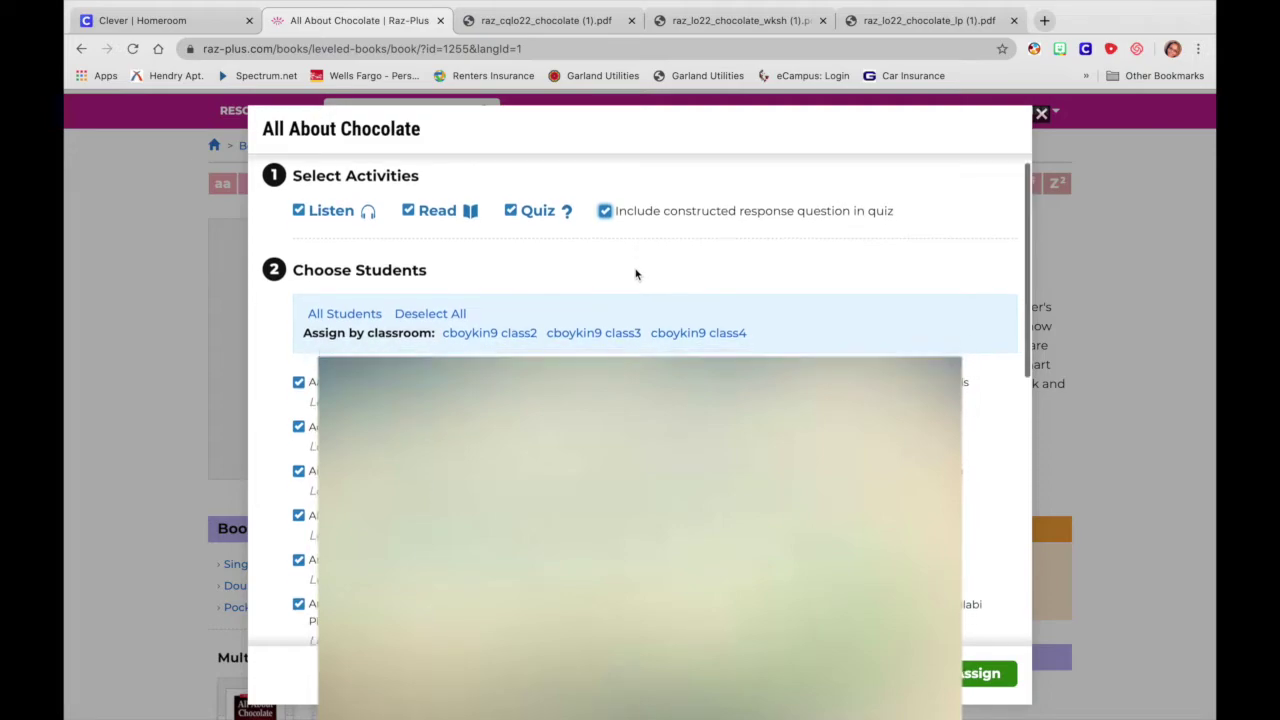
pyautogui.scroll(1, 635, 275)
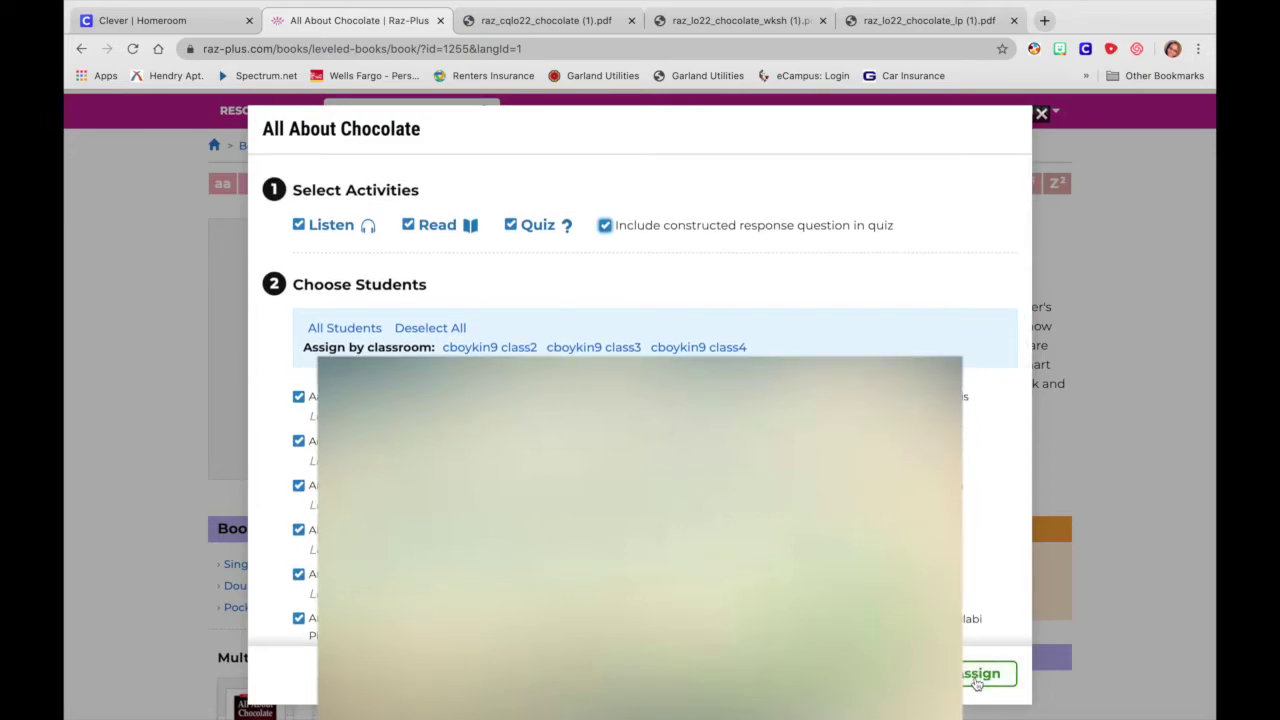
pyautogui.click(977, 680)
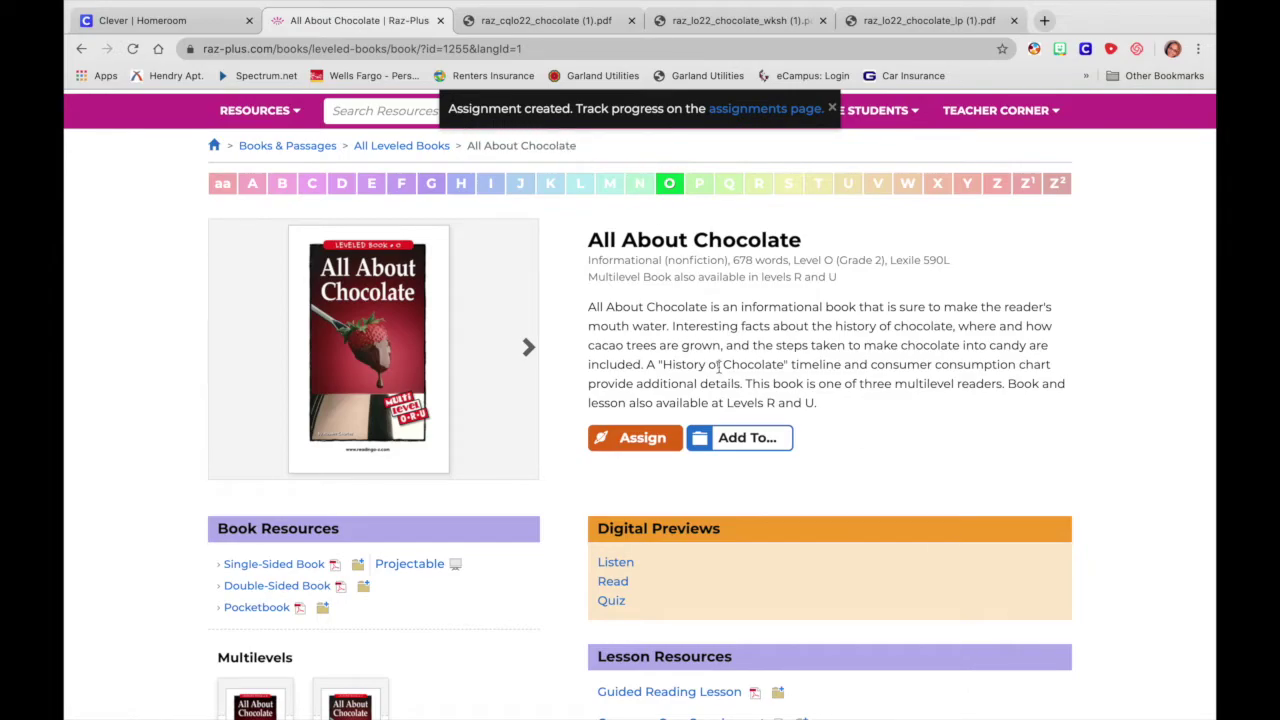
# - Go to Manage Students > Assignments
pyautogui.scroll(2, 719, 366)
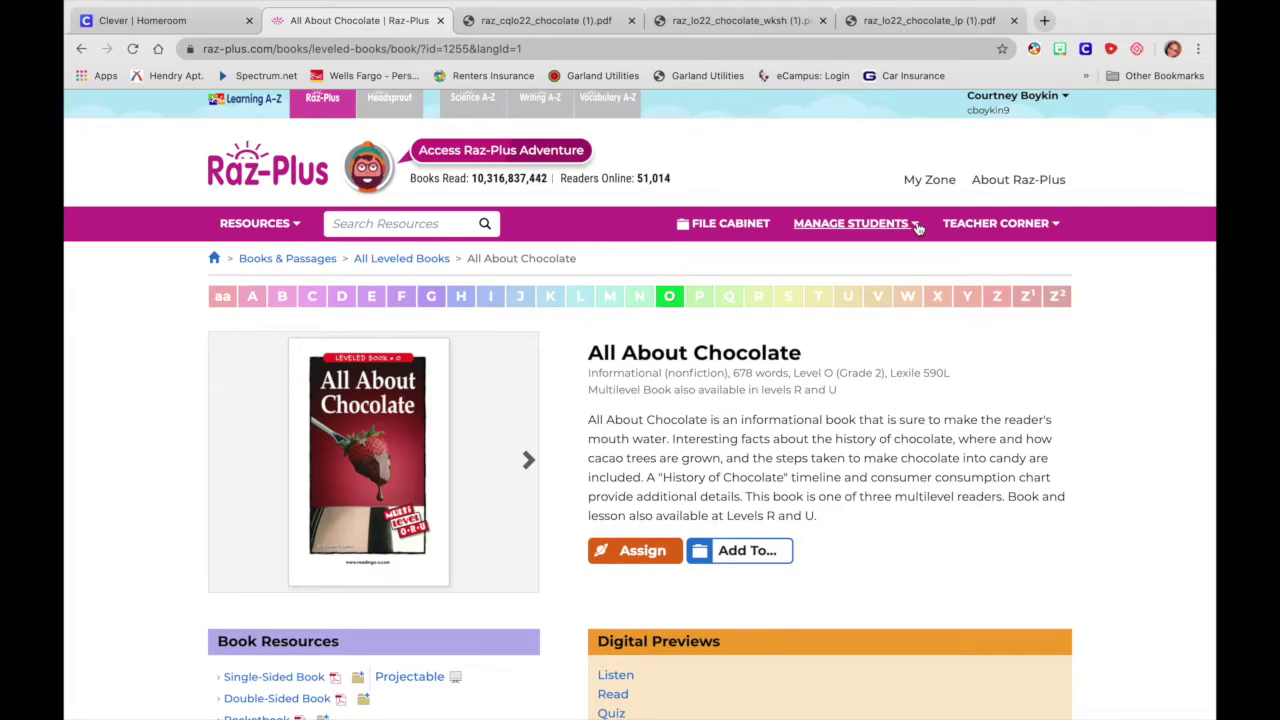
pyautogui.click(917, 228)
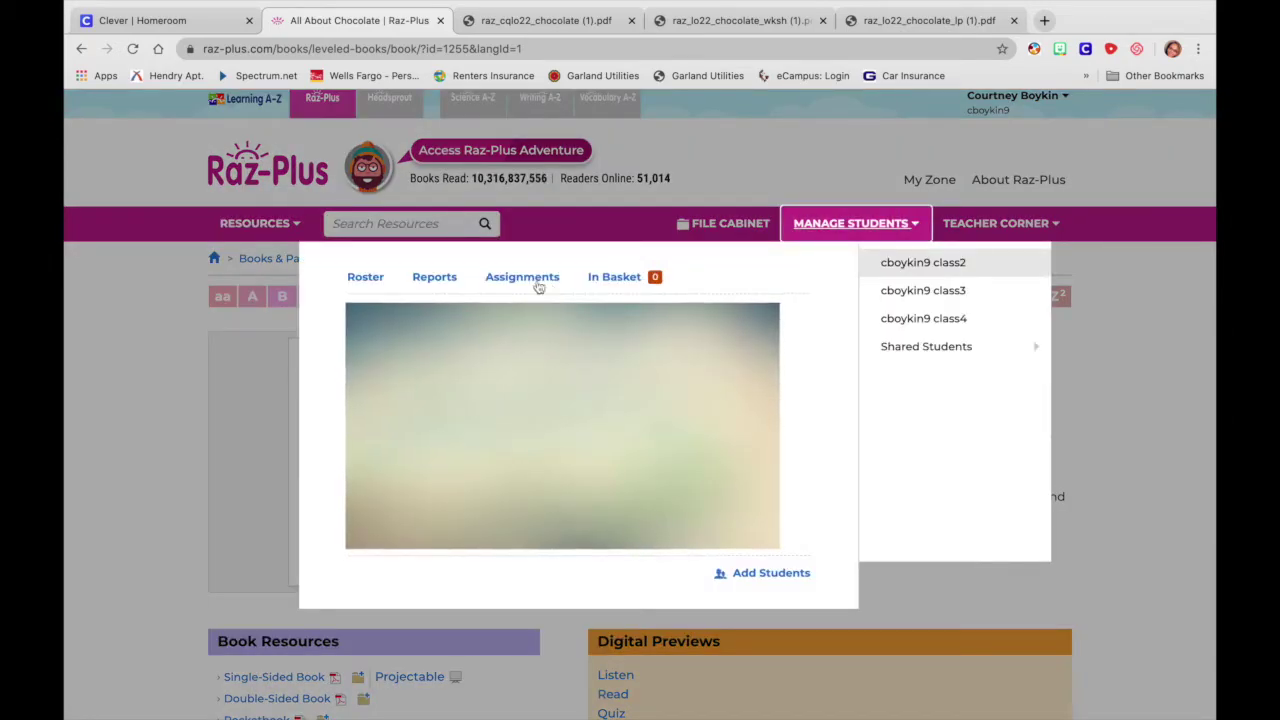
pyautogui.click(517, 284)
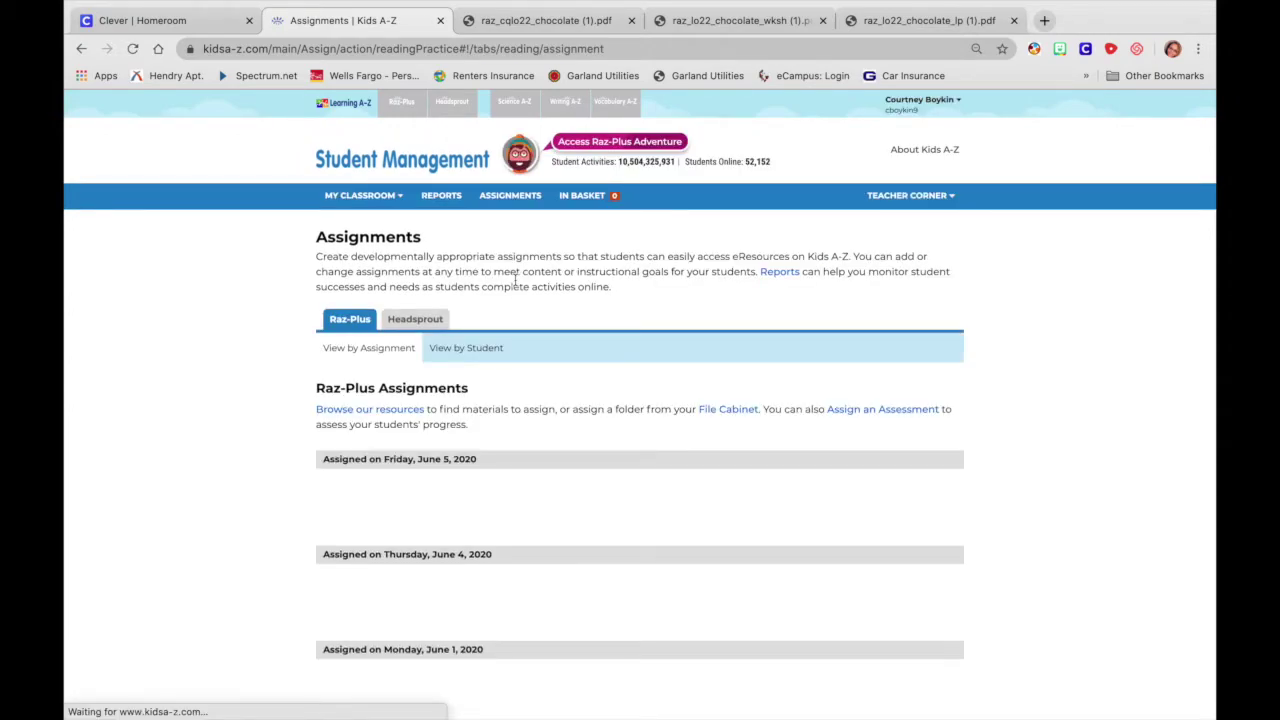
# - Confirm All About Chocolate appears under June 5, 2020 assignments, then go to Raz-Plus home
pyautogui.moveTo(386, 518)
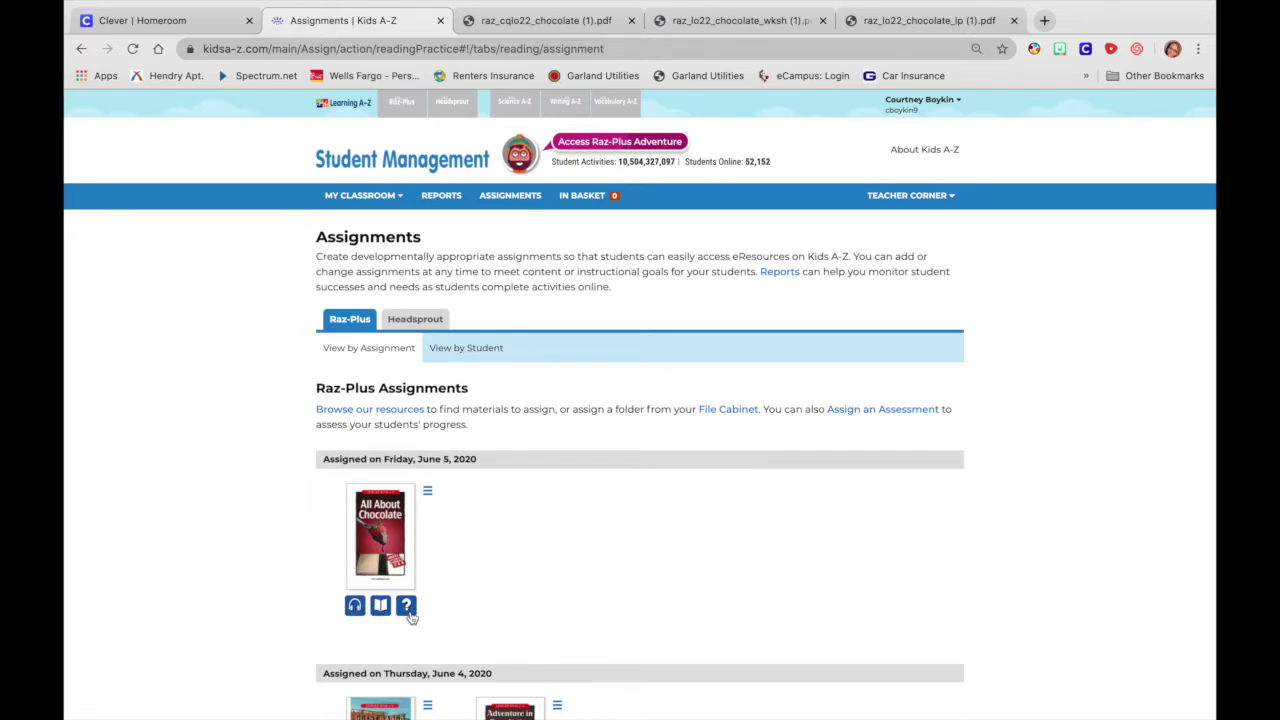
pyautogui.scroll(1, 466, 495)
pyautogui.scroll(-1, 466, 495)
pyautogui.click(403, 110)
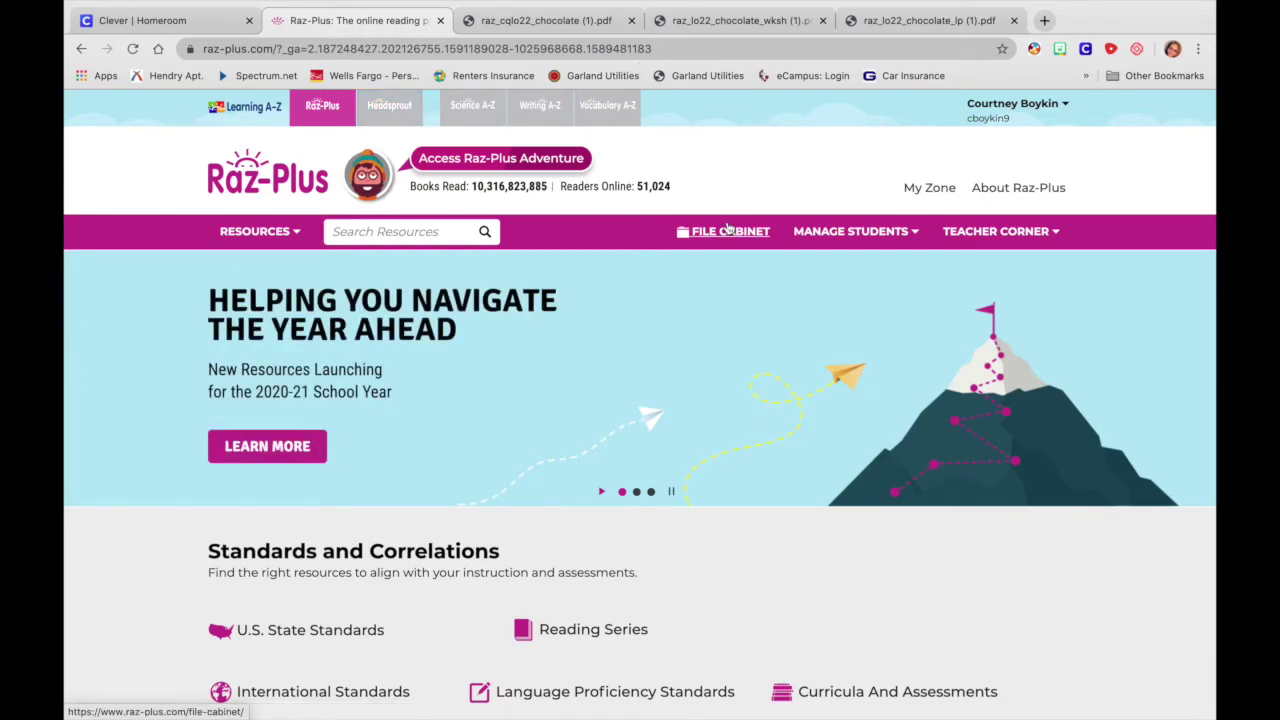
# - Create a 'Demo 2' folder in the File Cabinet and open the Technology Books folder
pyautogui.click(724, 237)
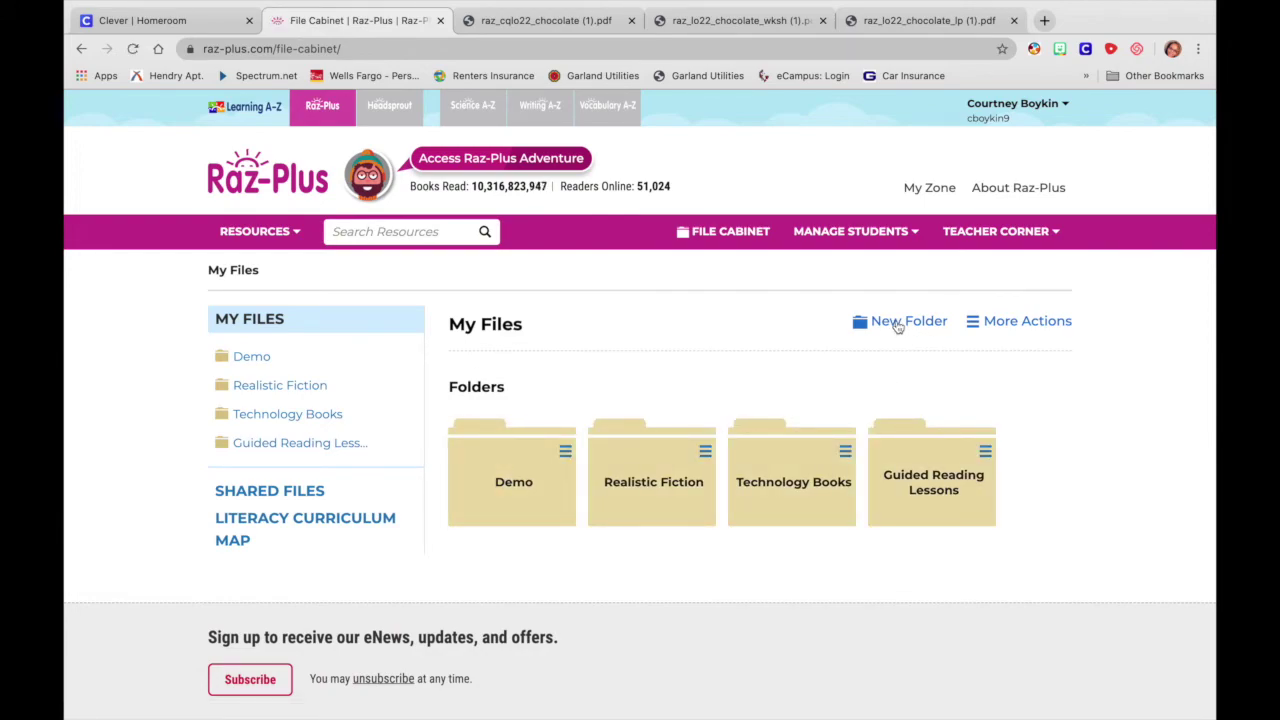
pyautogui.click(898, 322)
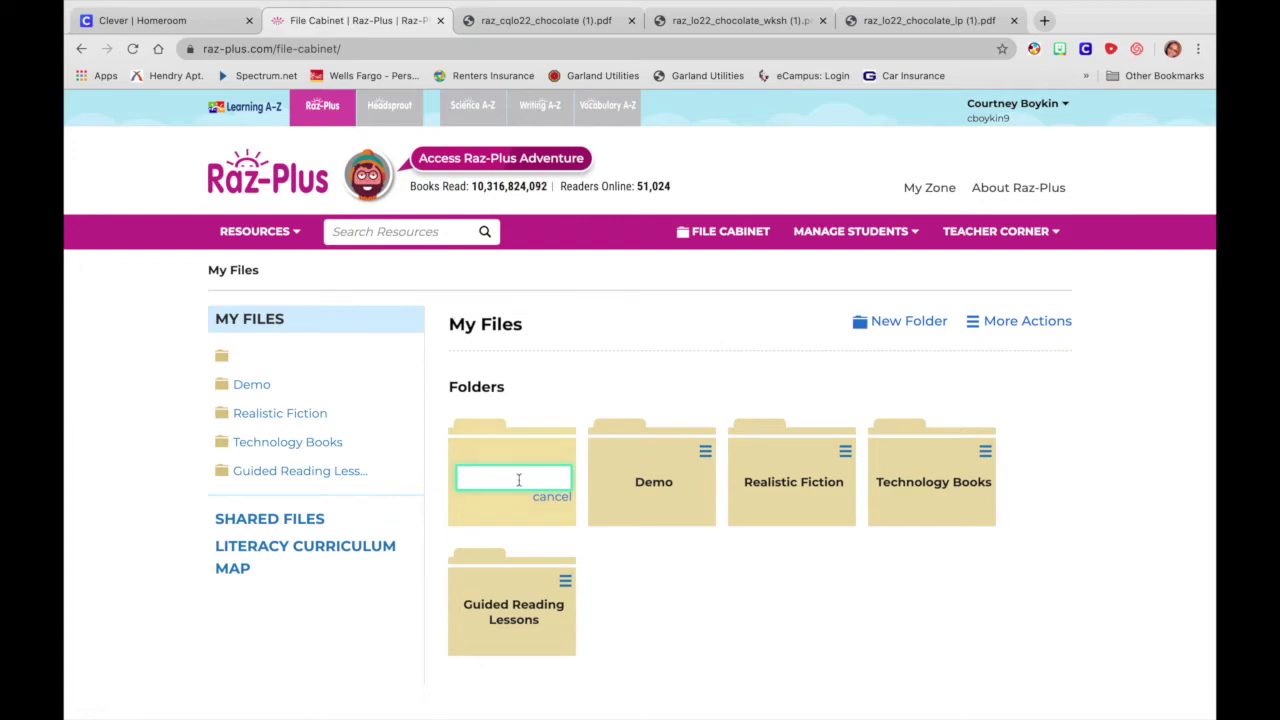
pyautogui.write('Demo ')
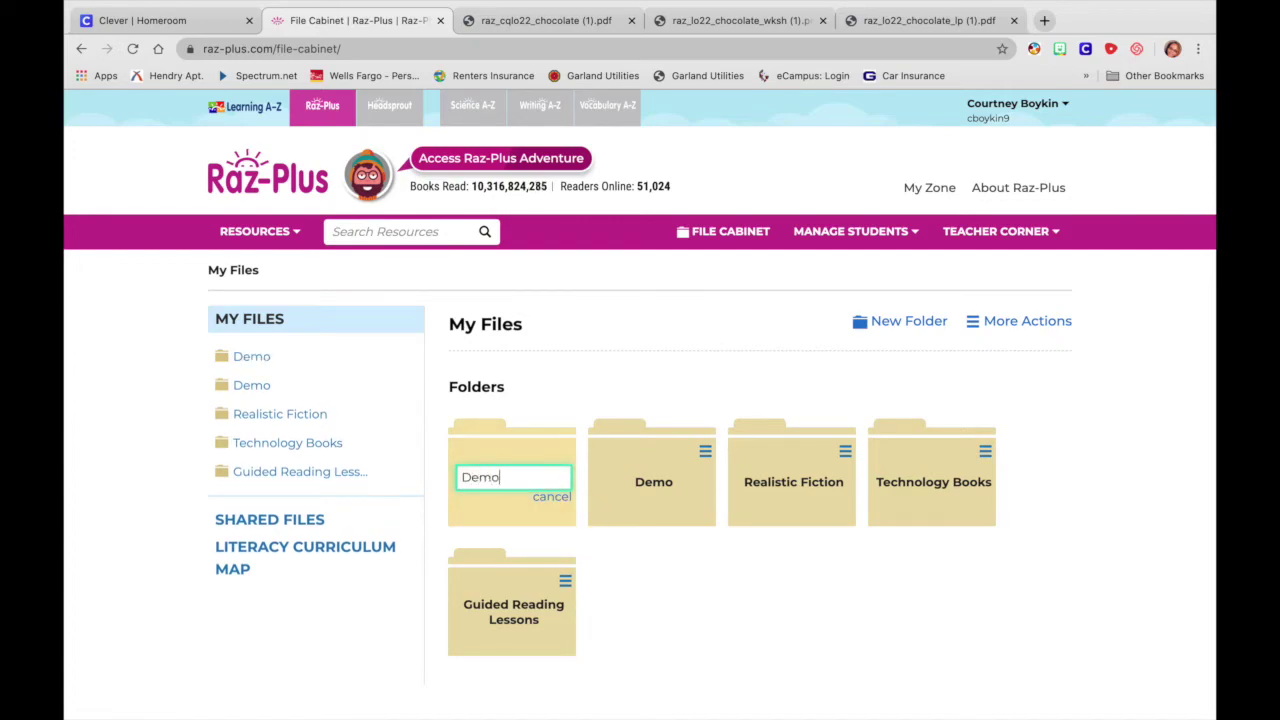
pyautogui.write('2')
pyautogui.press('Return')
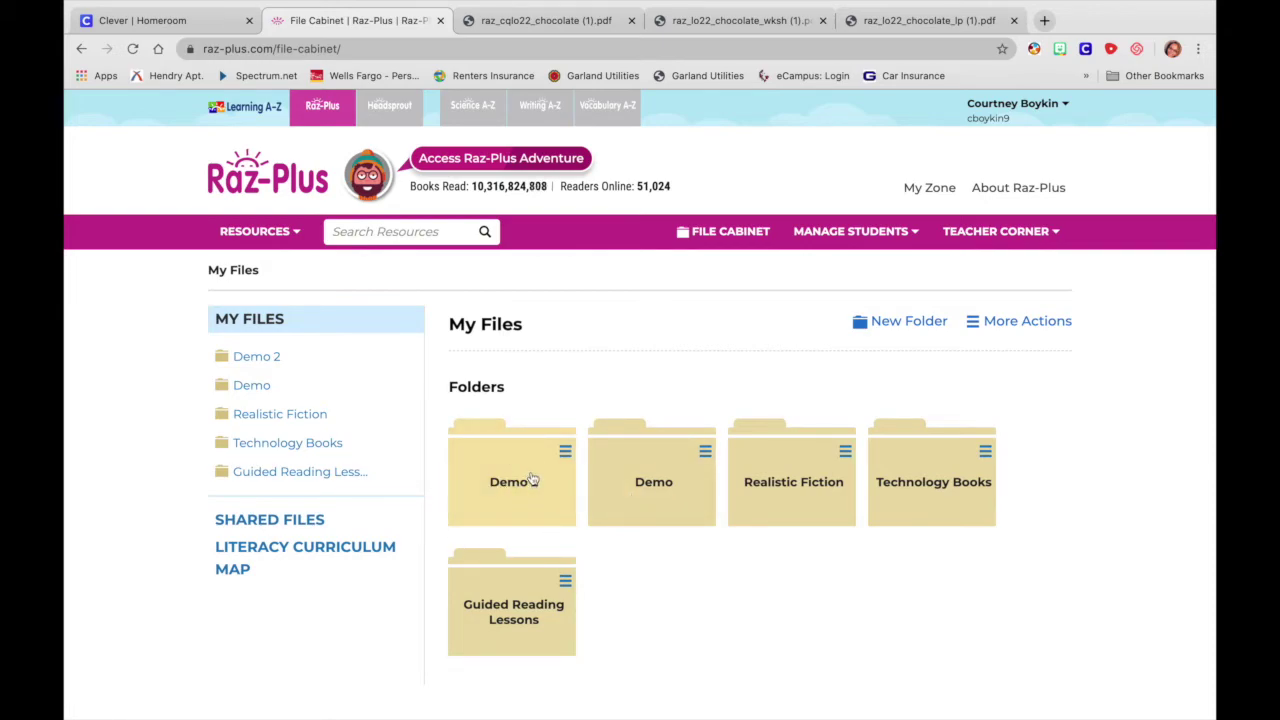
pyautogui.click(913, 505)
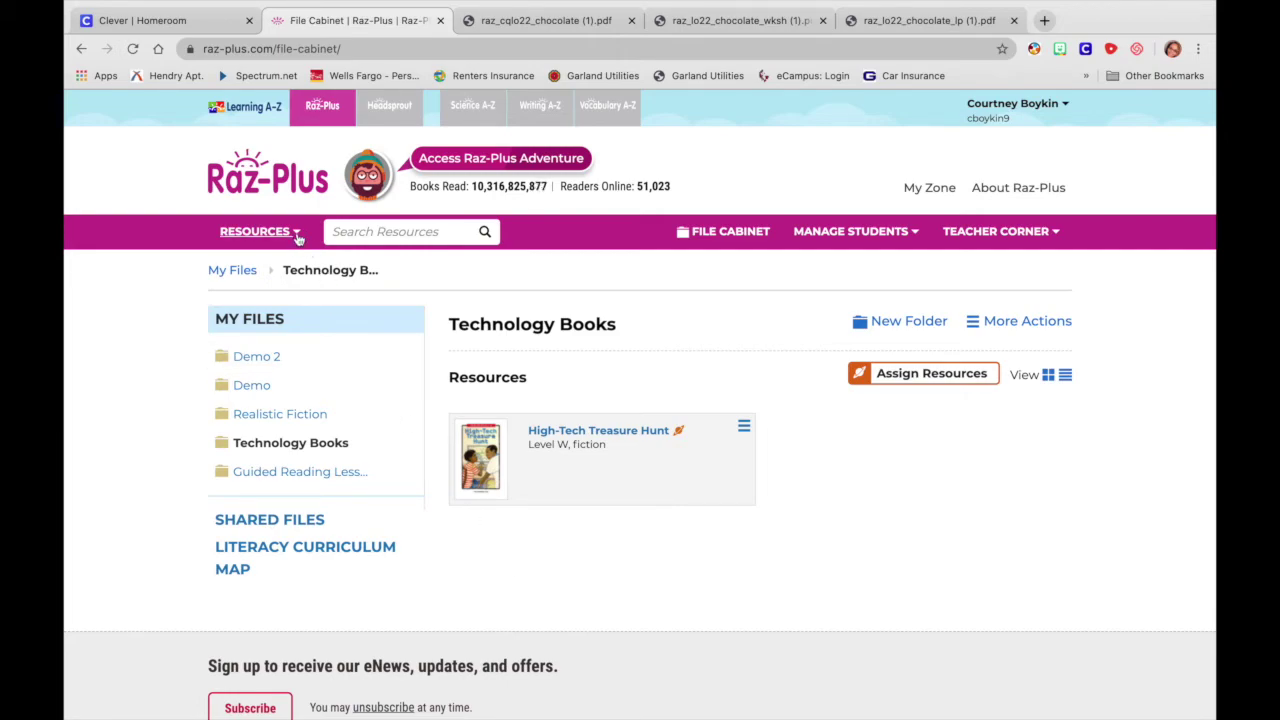
# - Browse All Leveled Books down to the Level O grid and locate All About Chocolate
pyautogui.click(297, 236)
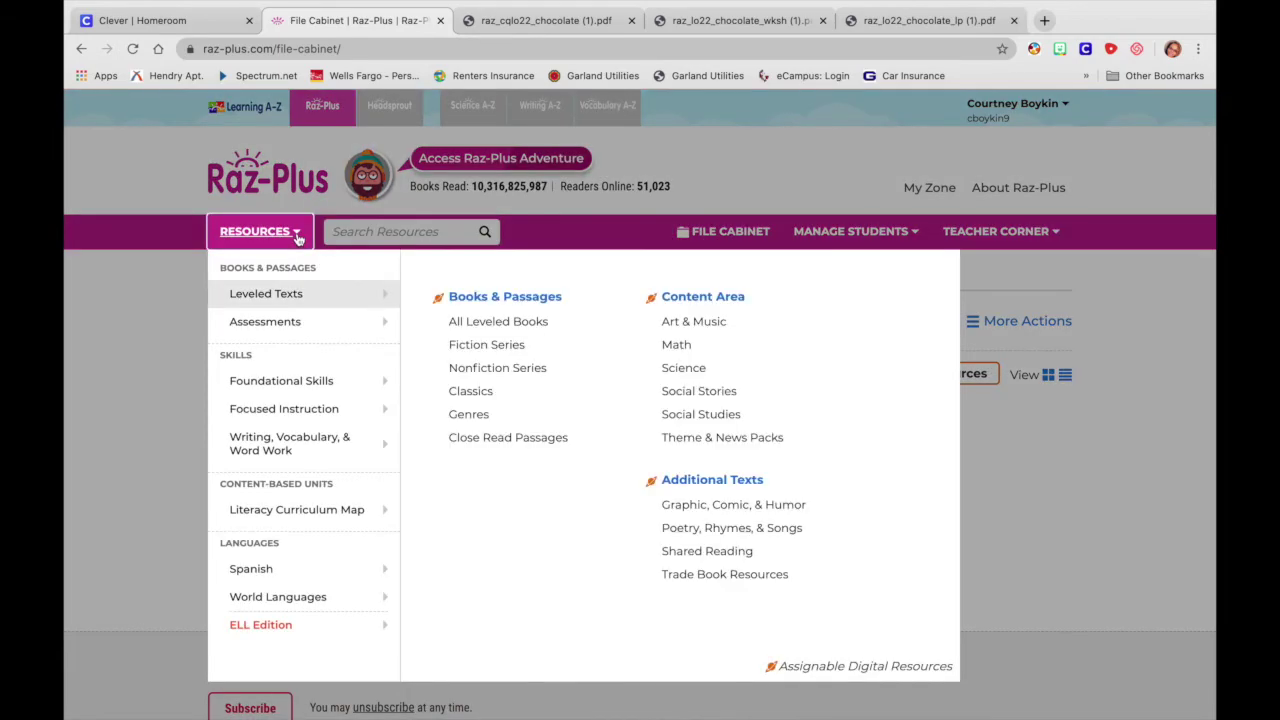
pyautogui.click(494, 325)
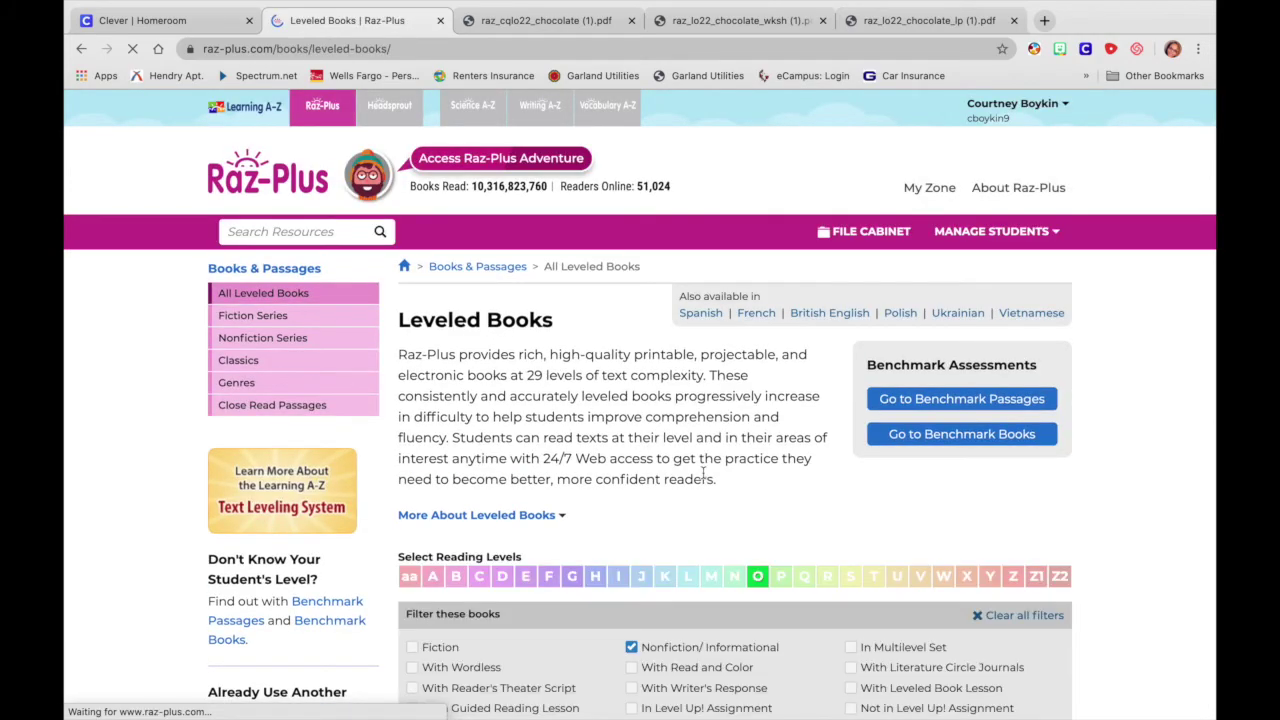
pyautogui.scroll(-2, 703, 472)
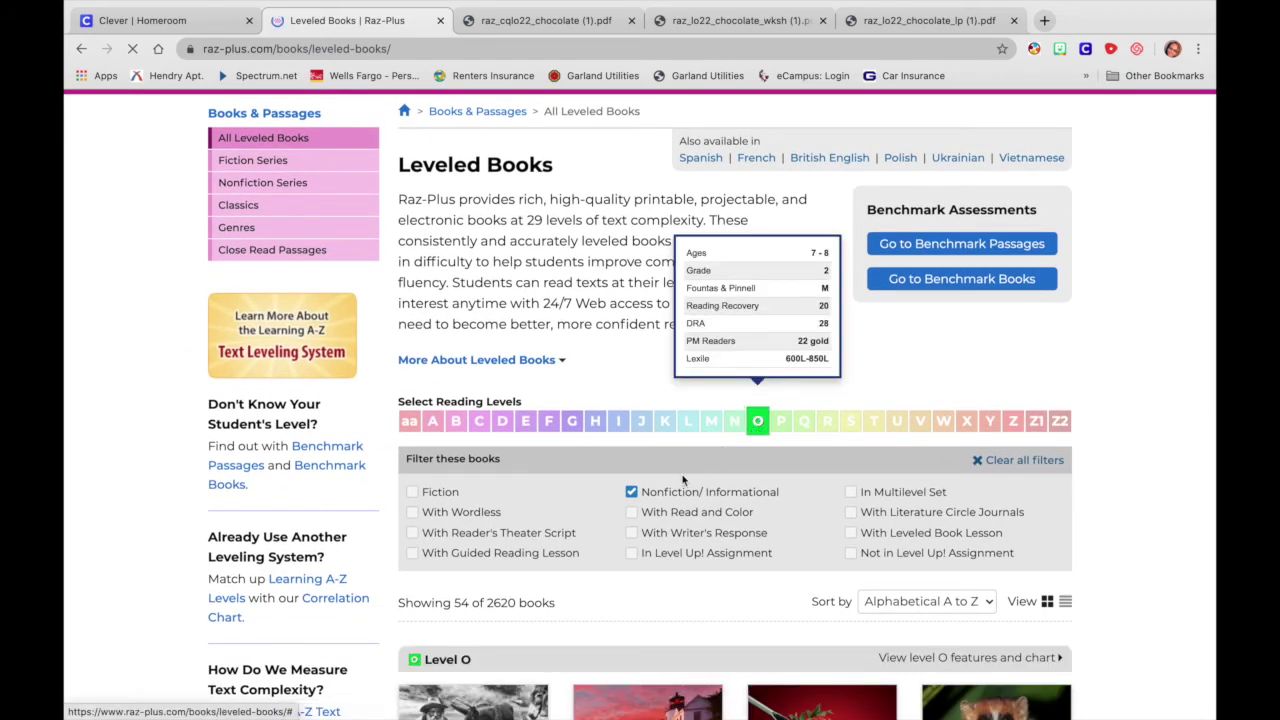
pyautogui.scroll(-4, 643, 497)
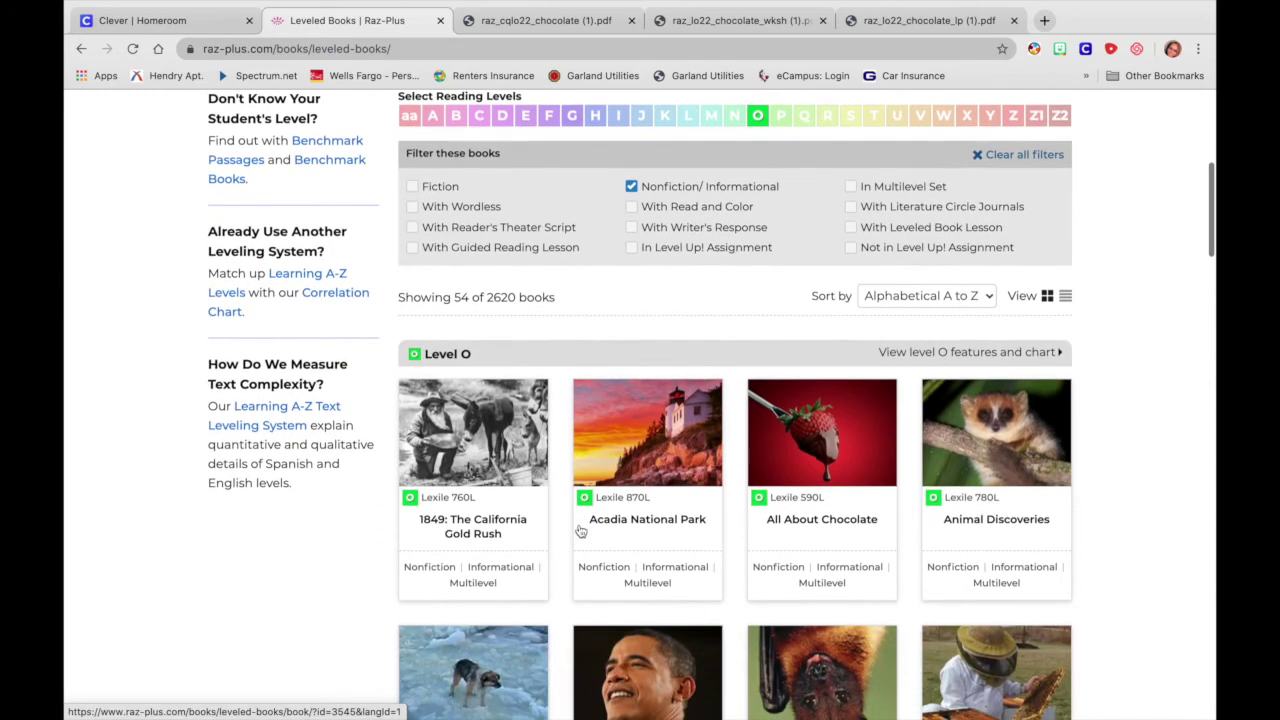
pyautogui.moveTo(848, 478)
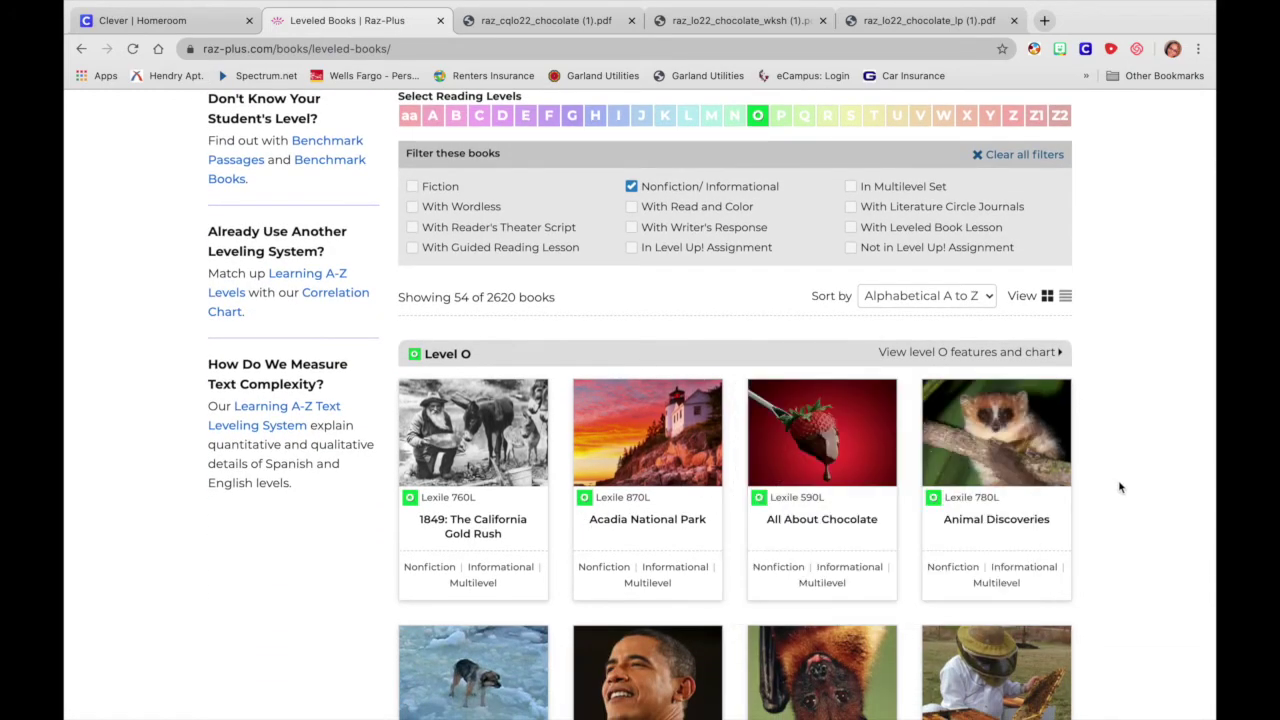
pyautogui.moveTo(843, 441)
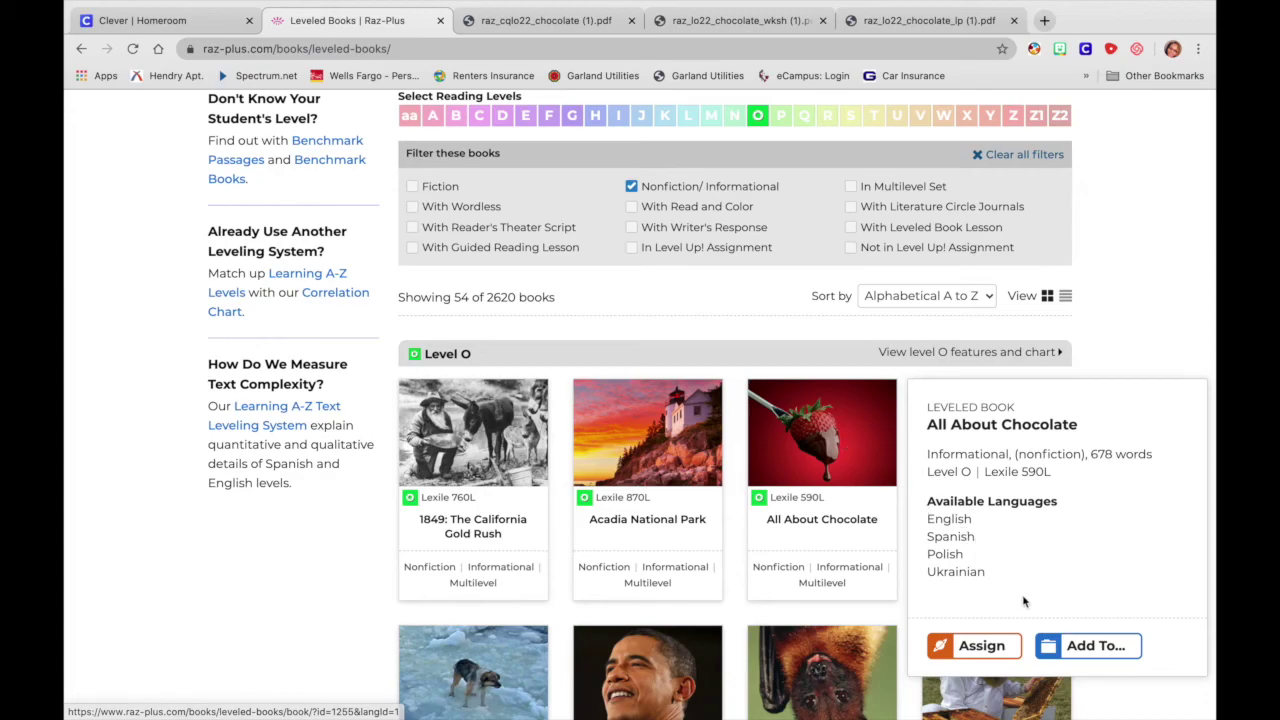
# - Add All About Chocolate to the Demo 2 folder, then Save & Close
pyautogui.click(1061, 651)
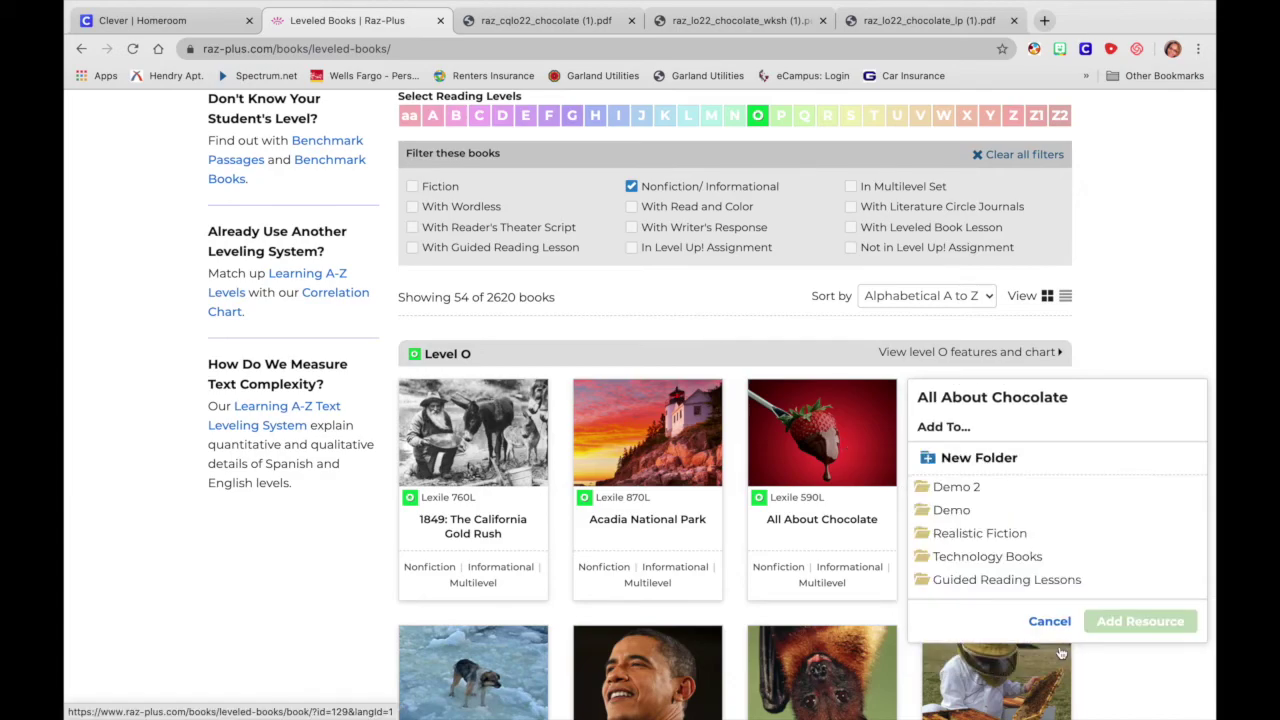
pyautogui.click(944, 487)
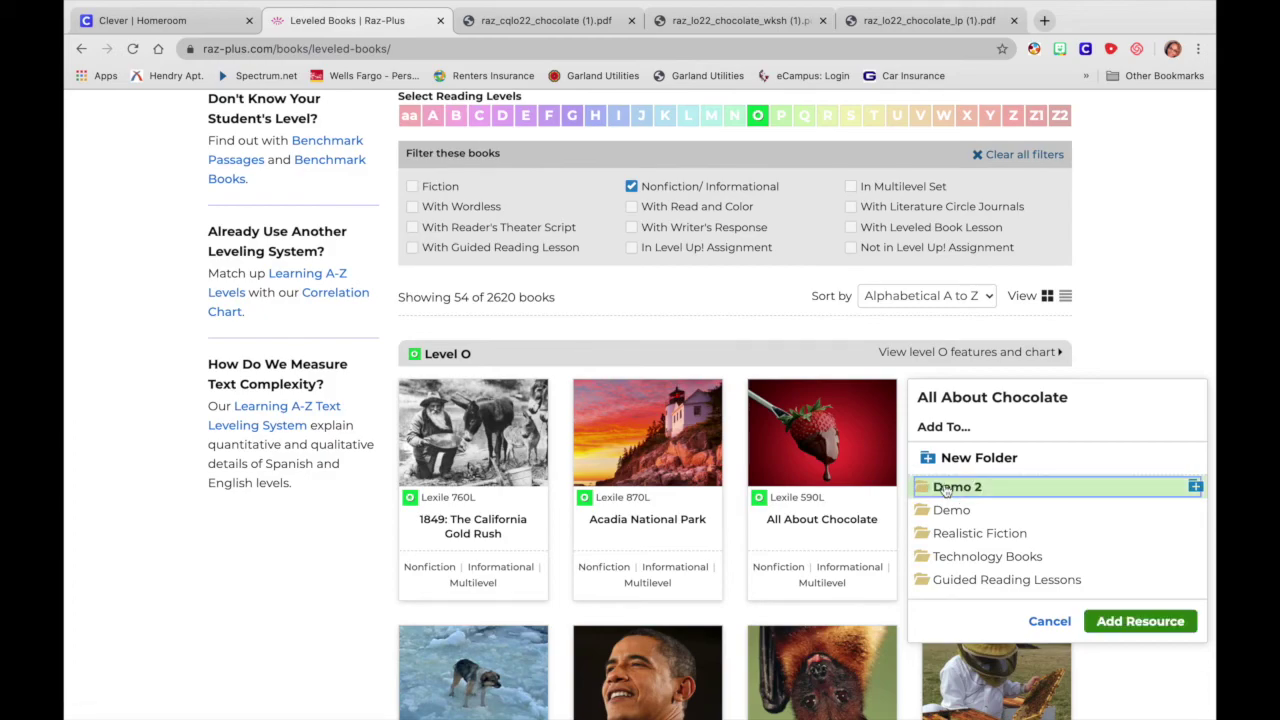
pyautogui.click(1114, 622)
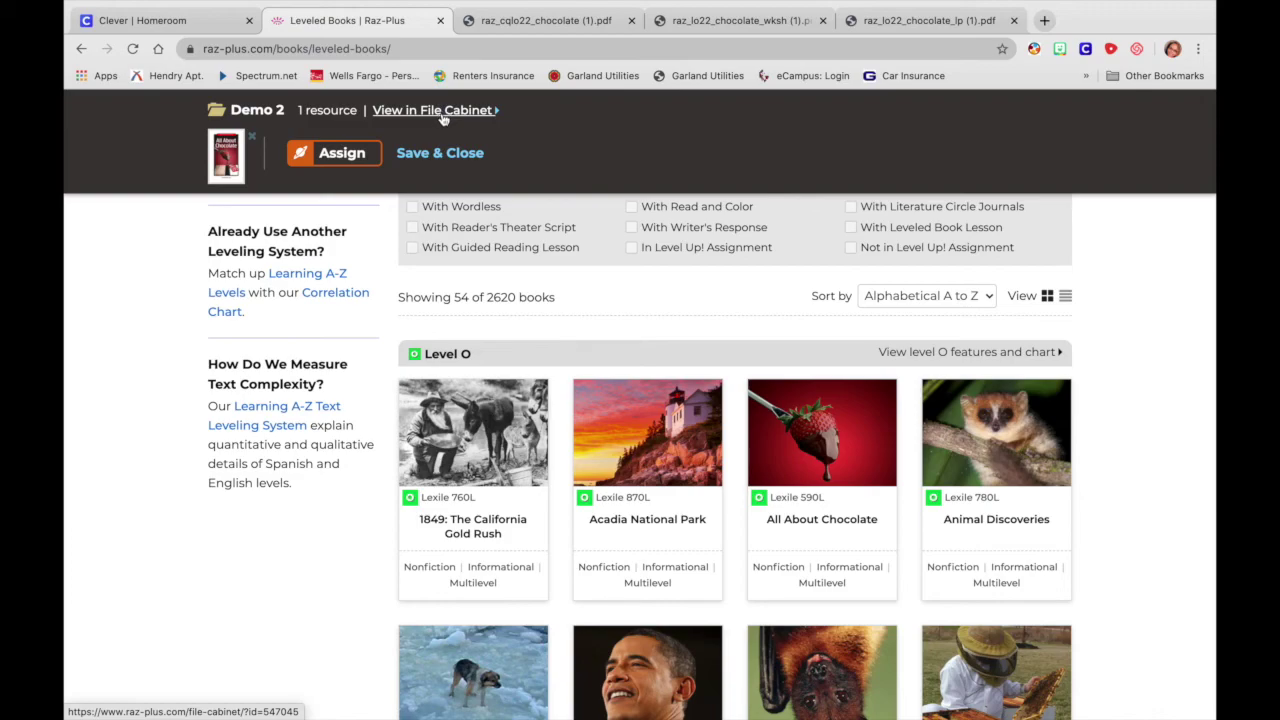
pyautogui.click(446, 155)
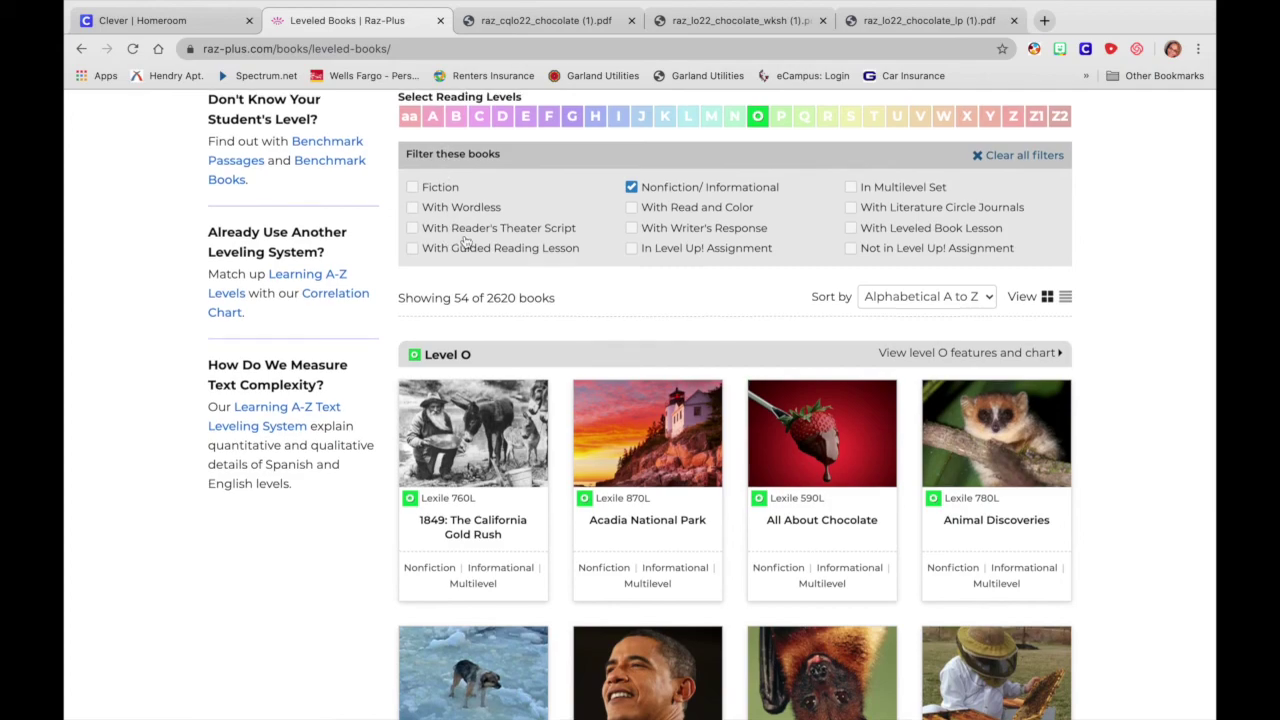
pyautogui.scroll(2, 460, 235)
pyautogui.scroll(-2, 465, 242)
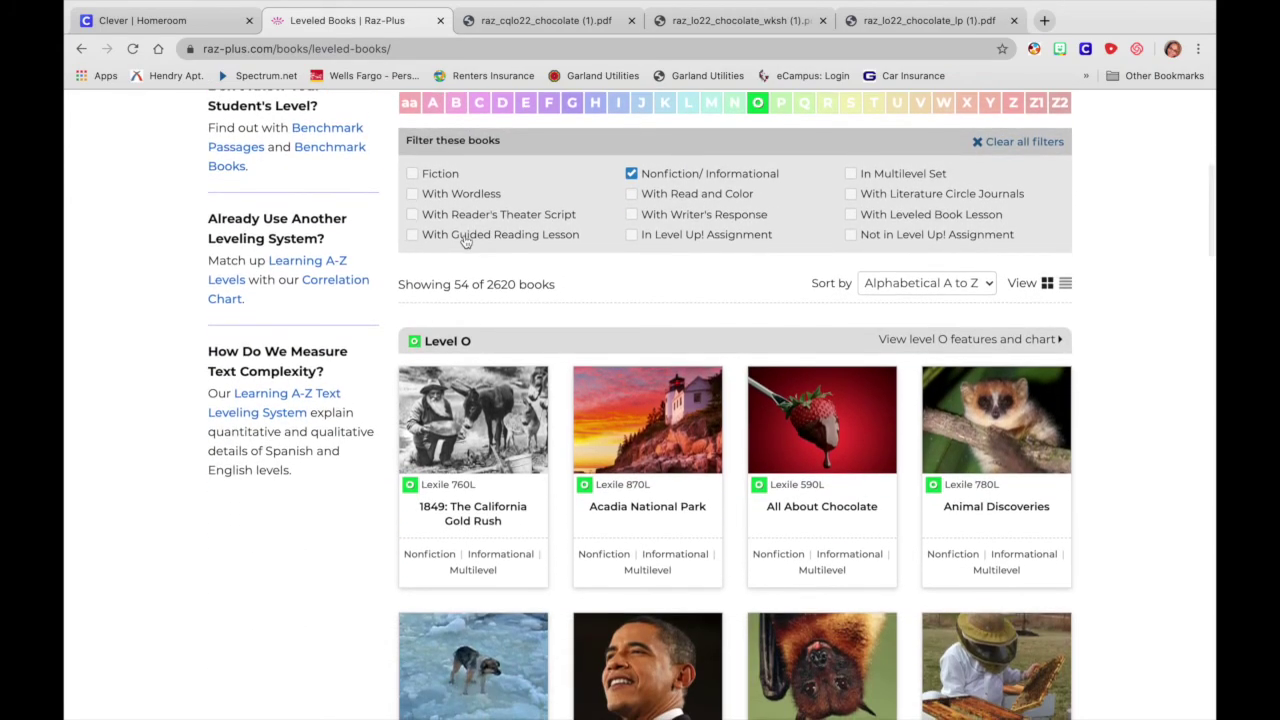